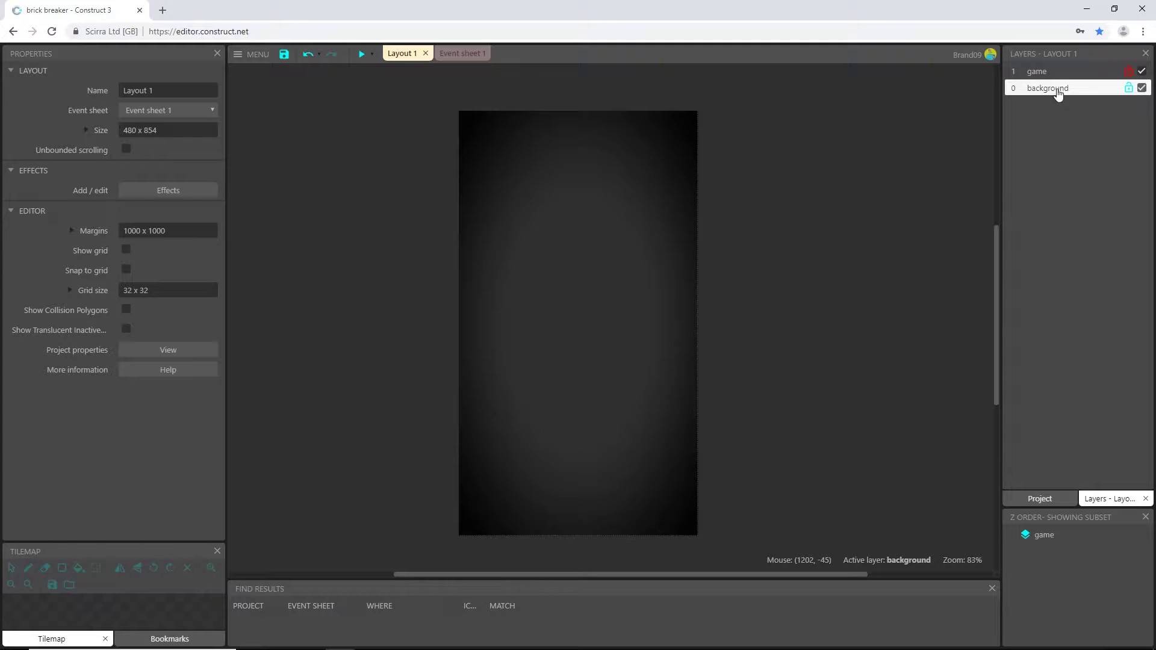
left_click(561, 338)
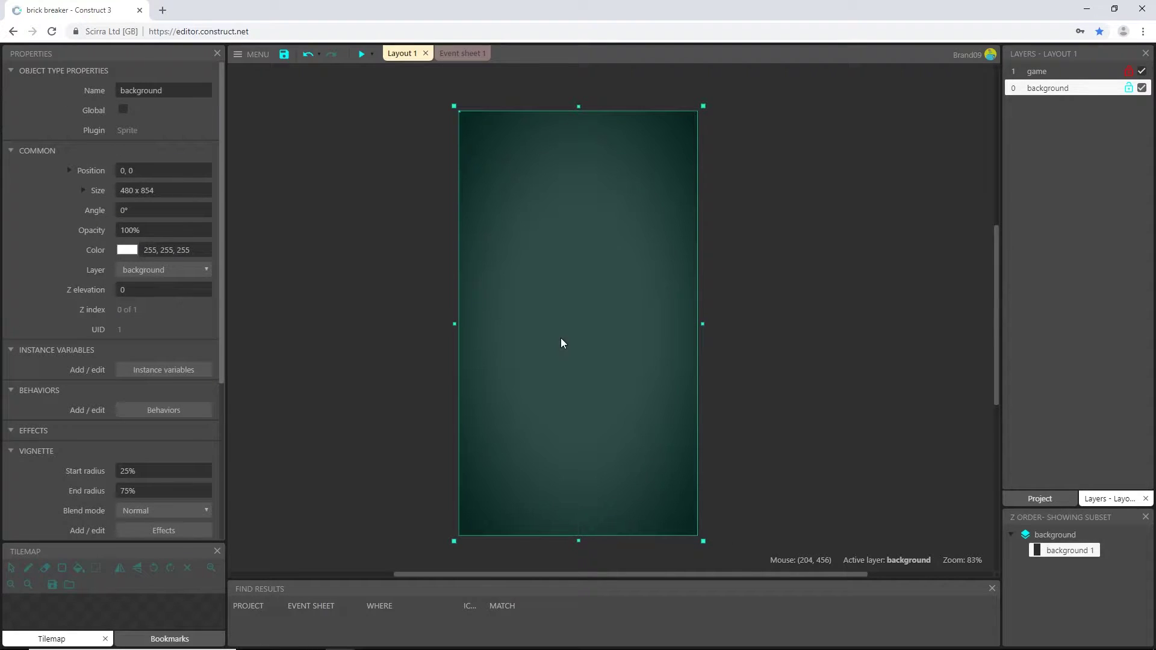
left_click(814, 296)
left_click(1061, 499)
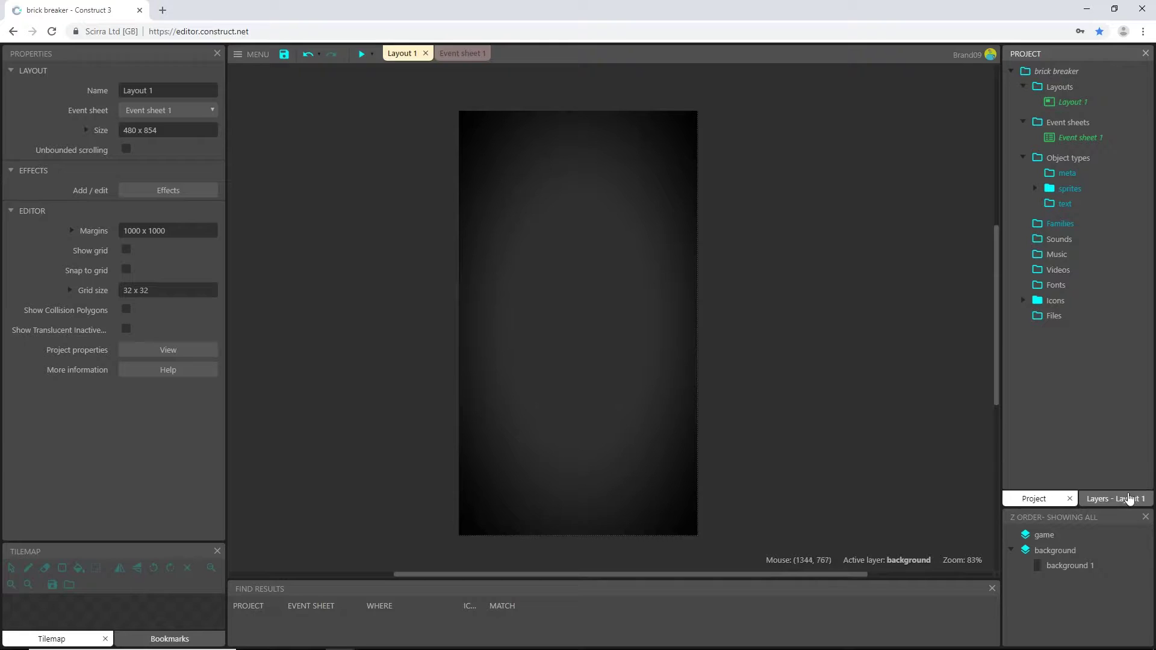
left_click(1130, 499)
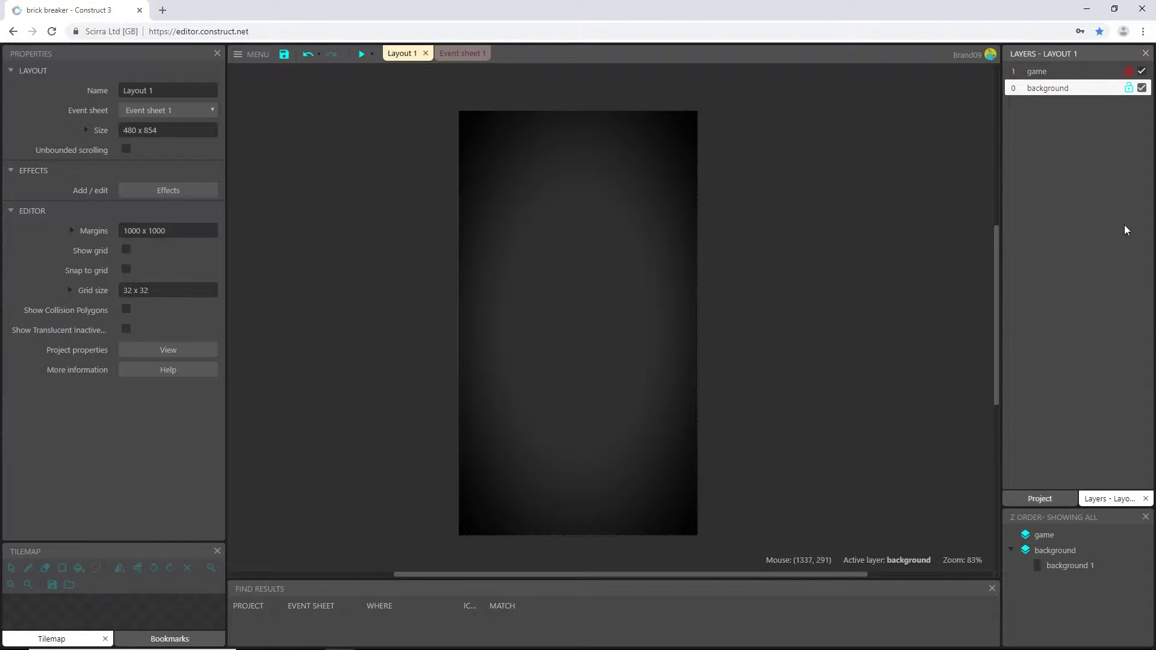
Step: Insert a new Sprite object on the game layer, placing it outside the layout's left edge
left_click(1069, 77)
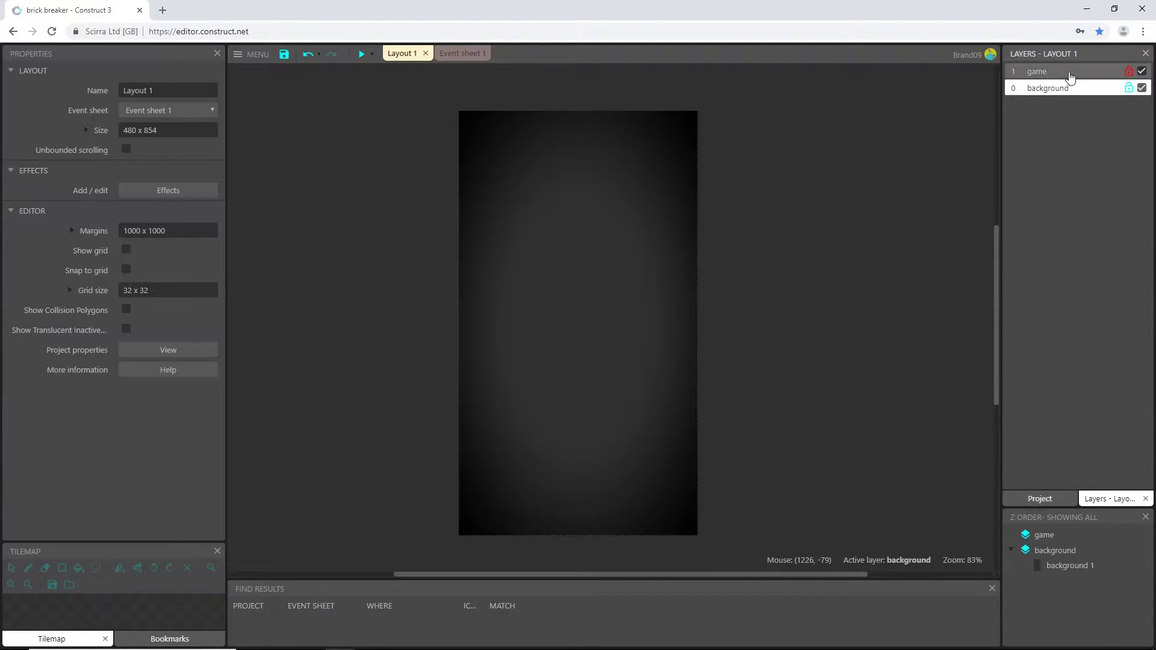
left_click(1038, 499)
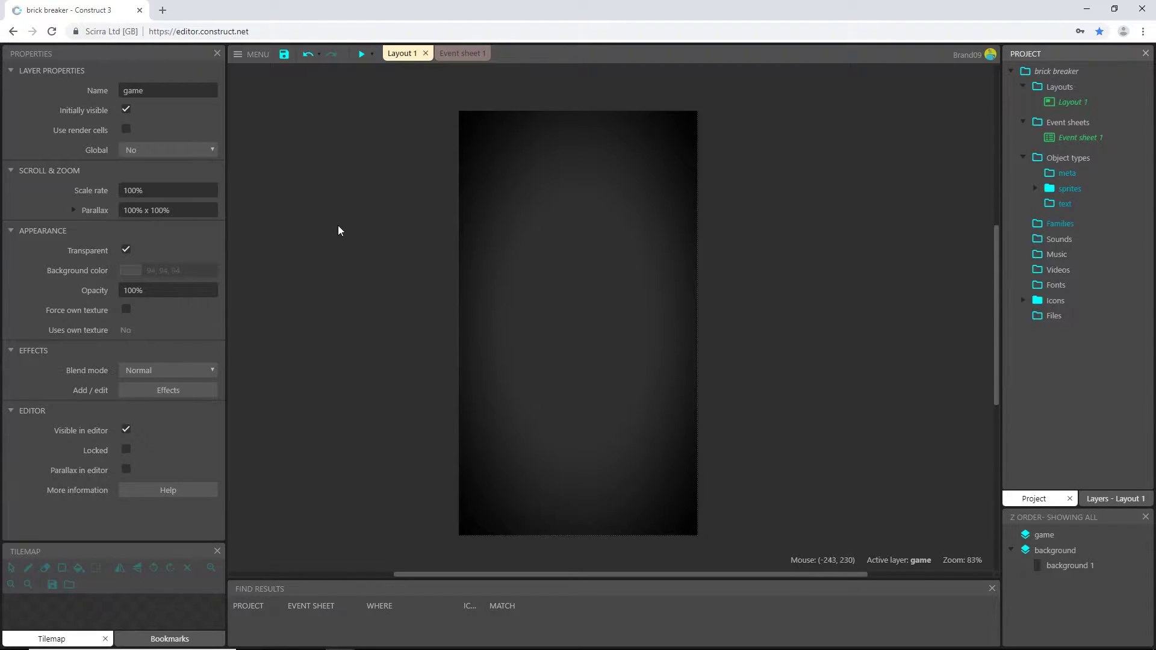
double_click(357, 225)
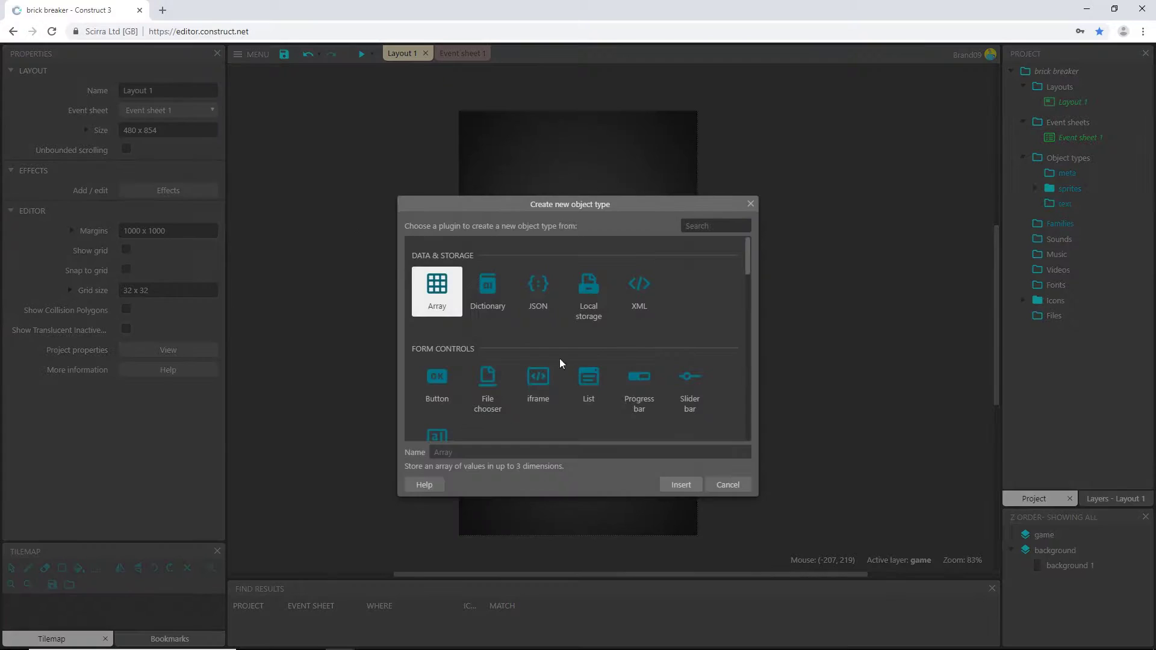
scroll(637, 388, "down", 5)
double_click(638, 389)
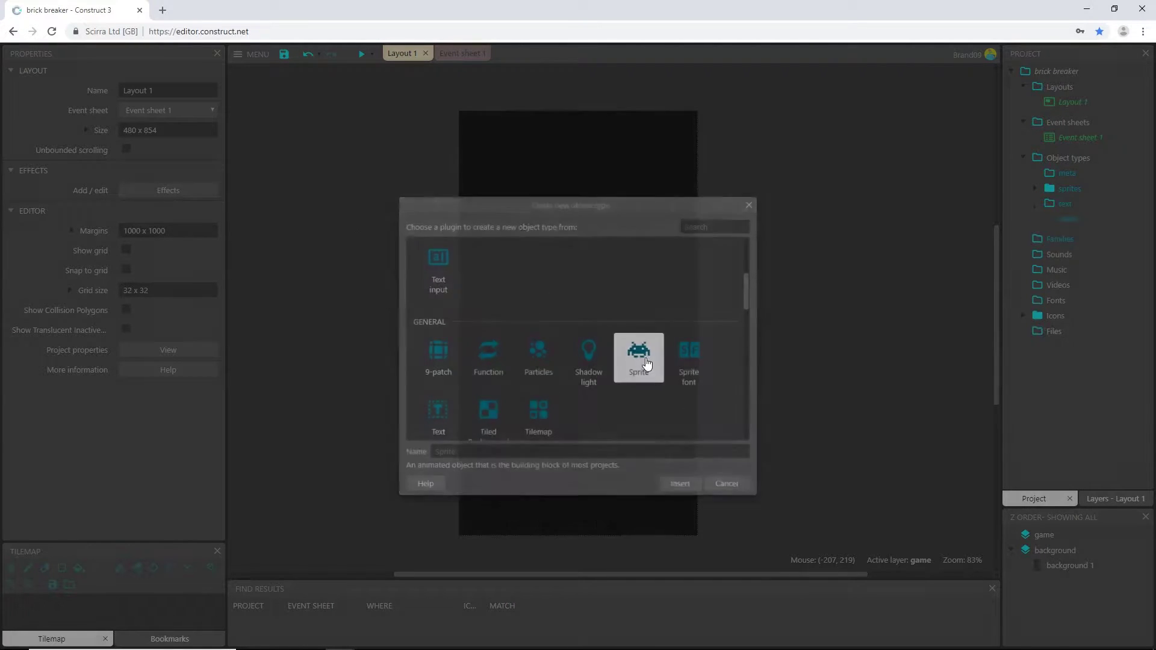
left_click(347, 210)
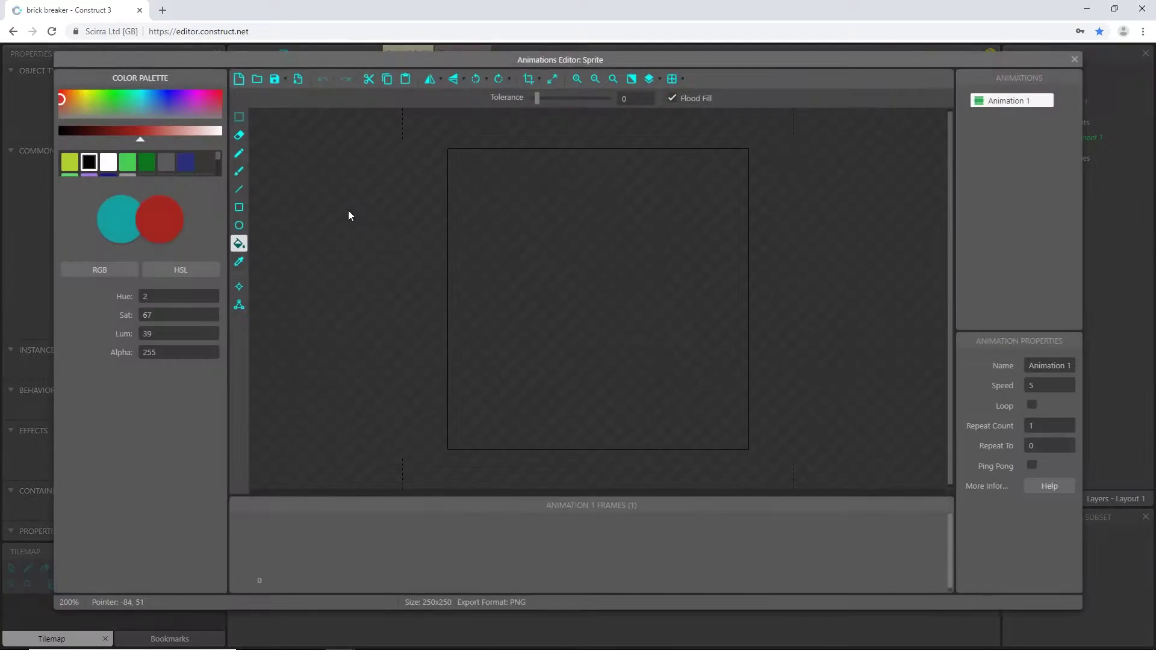
Step: Resize the sprite's image canvas to 30 x 30 pixels
left_click(552, 85)
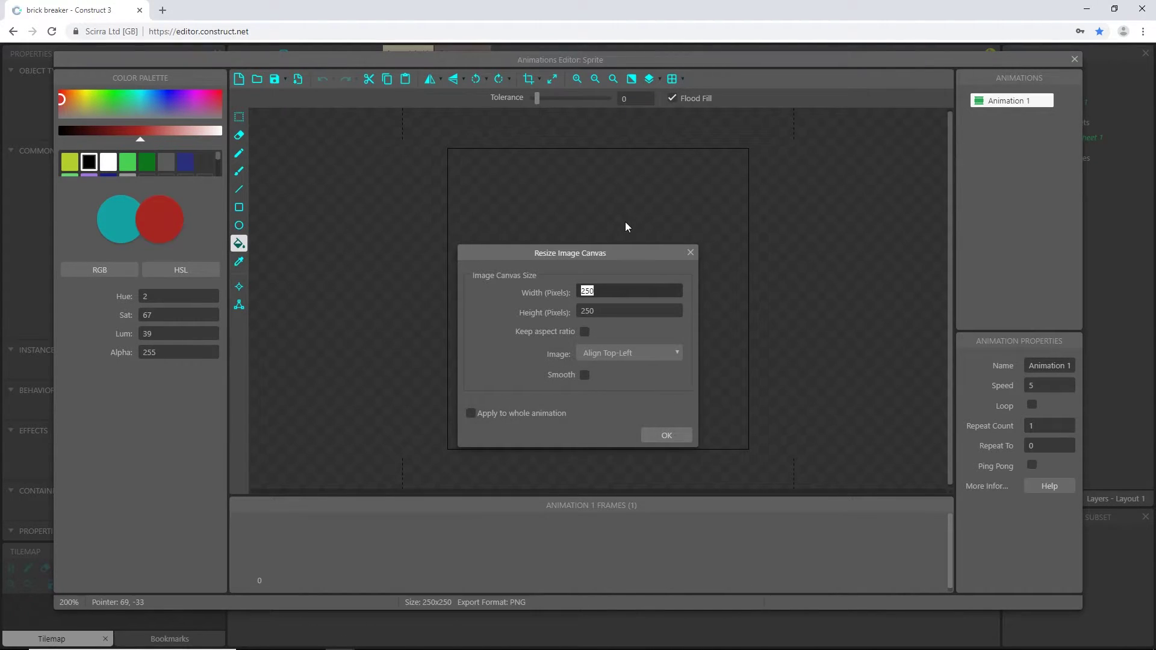
type("30")
key("Tab")
type("30")
key("Return")
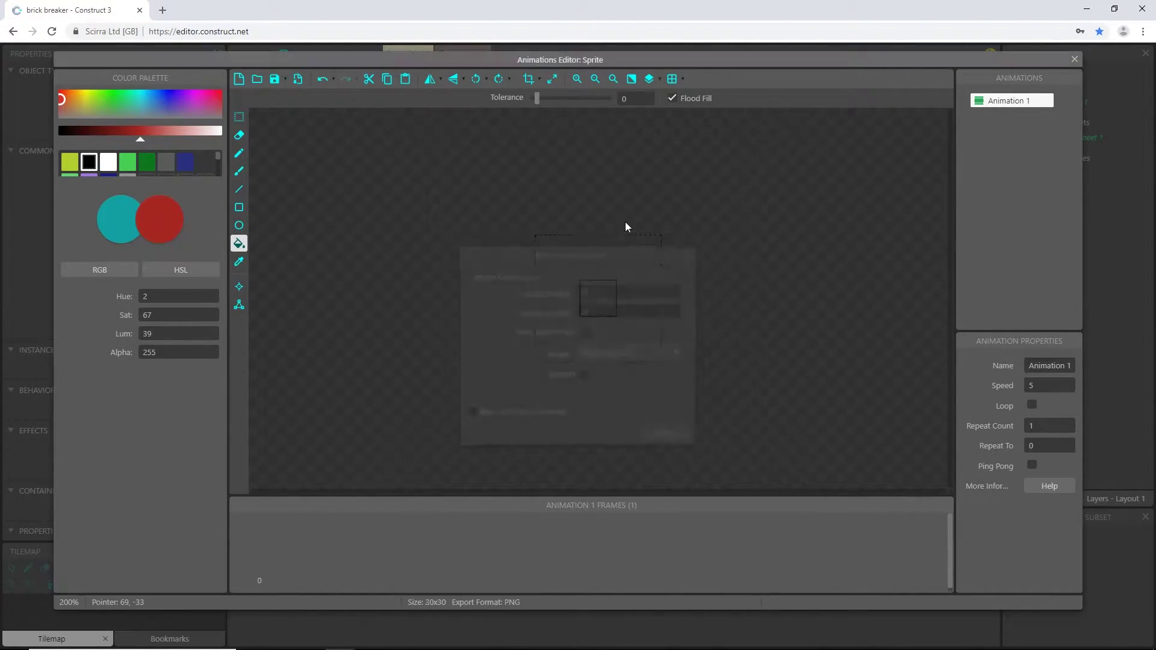
scroll(632, 264, "up", 2, "ctrl")
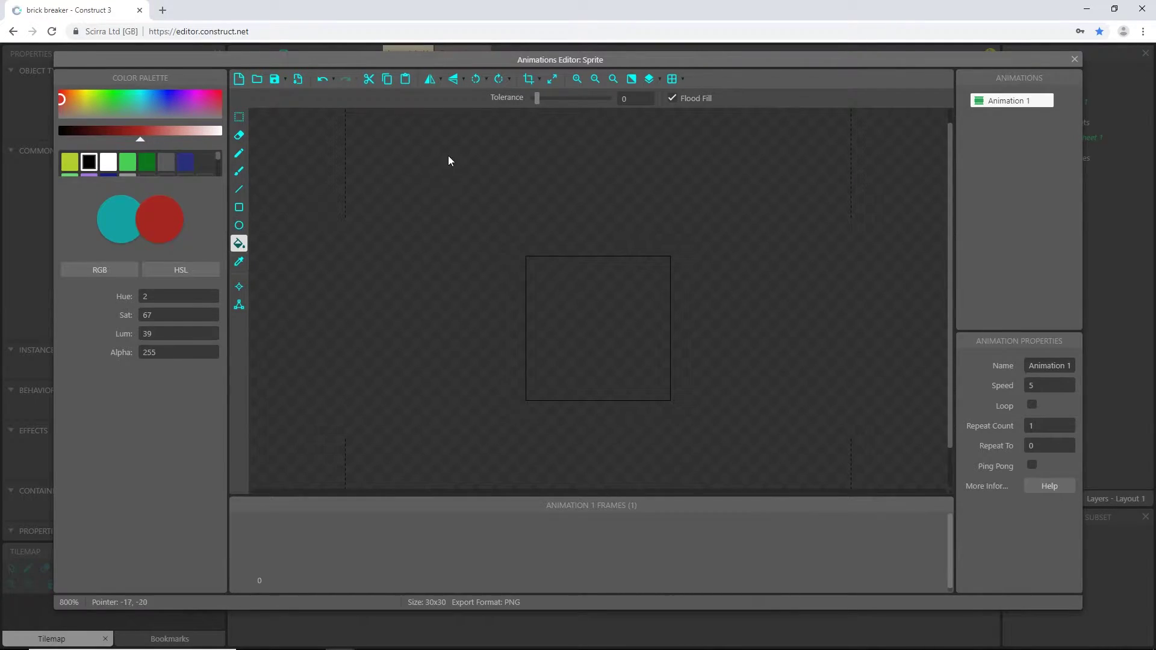
Step: Set the drawing colour to a red with hue 2, saturation 70 and luminance 44
left_click(181, 274)
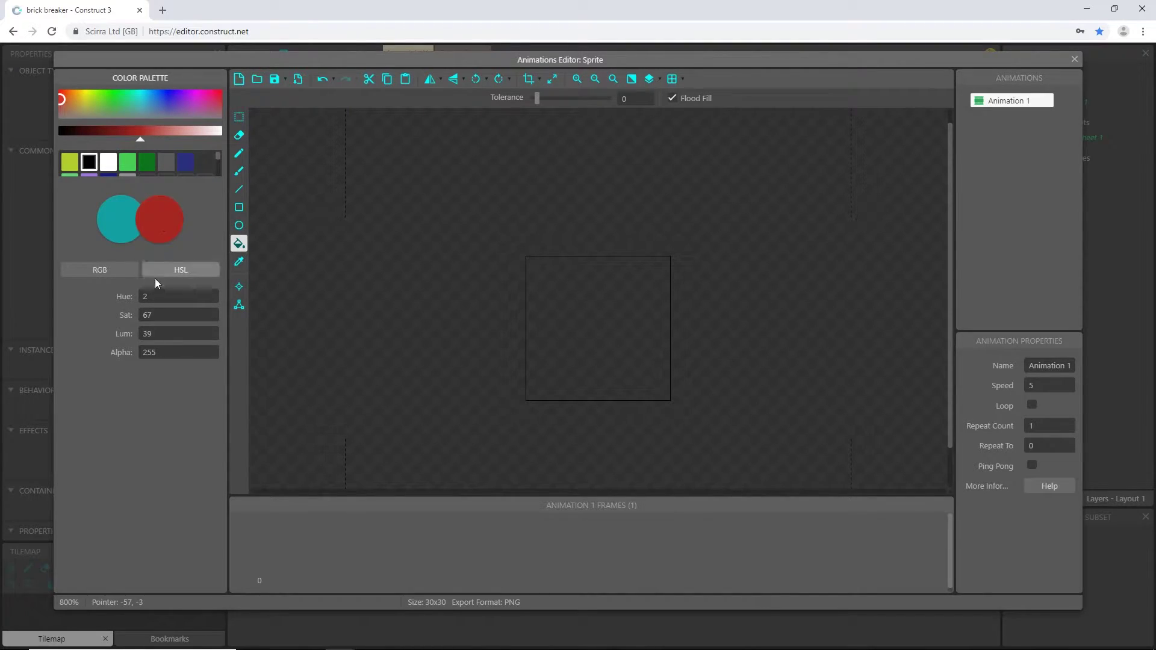
mouse_move(166, 299)
left_mouse_down()
mouse_move(167, 281)
mouse_move(163, 304)
mouse_move(162, 292)
left_mouse_up()
type("2")
key("Tab")
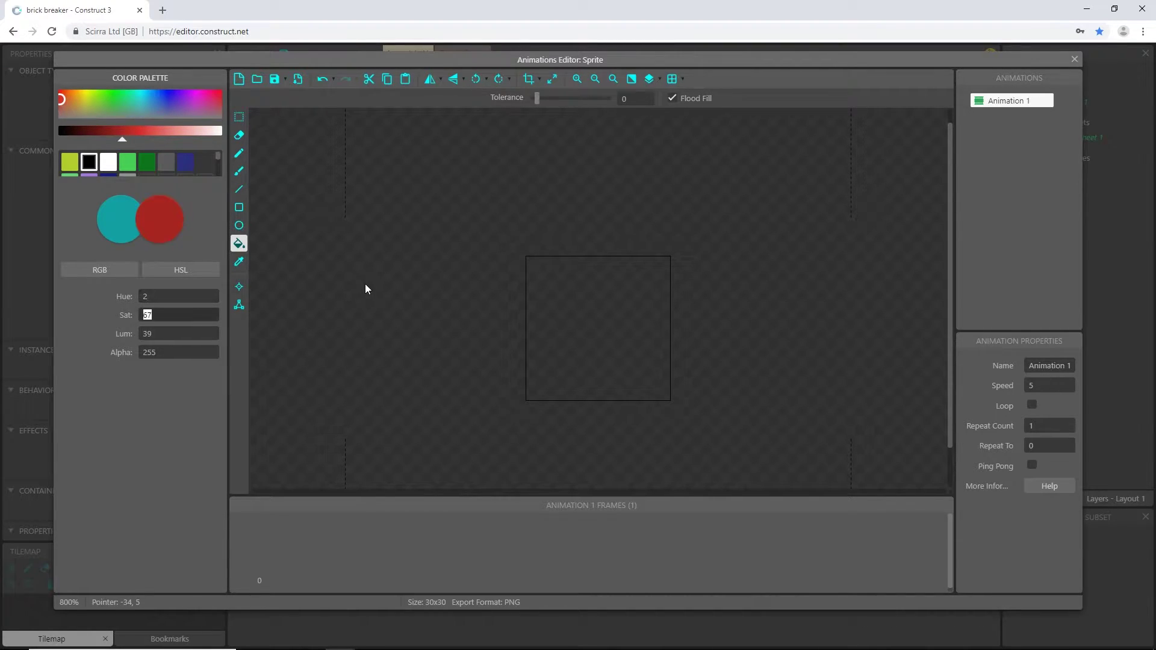
mouse_move(160, 317)
left_mouse_down()
mouse_move(160, 347)
mouse_move(167, 285)
mouse_move(167, 329)
mouse_move(168, 315)
left_mouse_up()
mouse_move(170, 337)
left_mouse_down()
mouse_move(181, 320)
mouse_move(177, 335)
left_mouse_up()
left_click(185, 405)
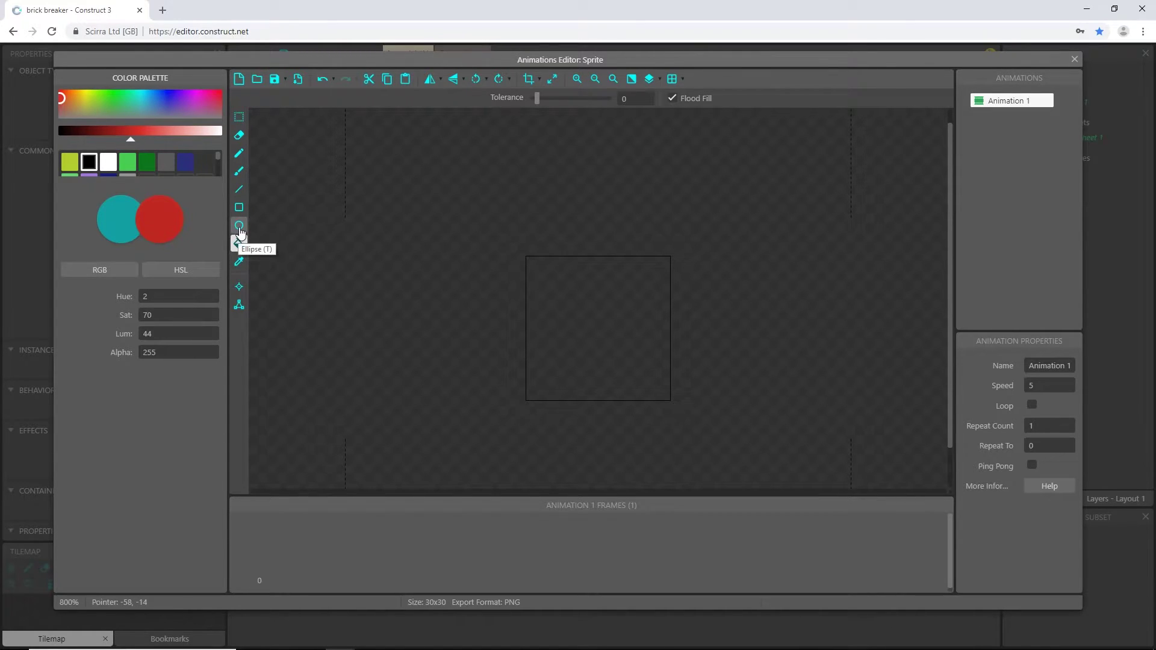
Step: Draw a borderless filled red circle outward from the canvas centre with the Ellipse tool, filling the canvas with a radius of about 17
left_click(239, 228)
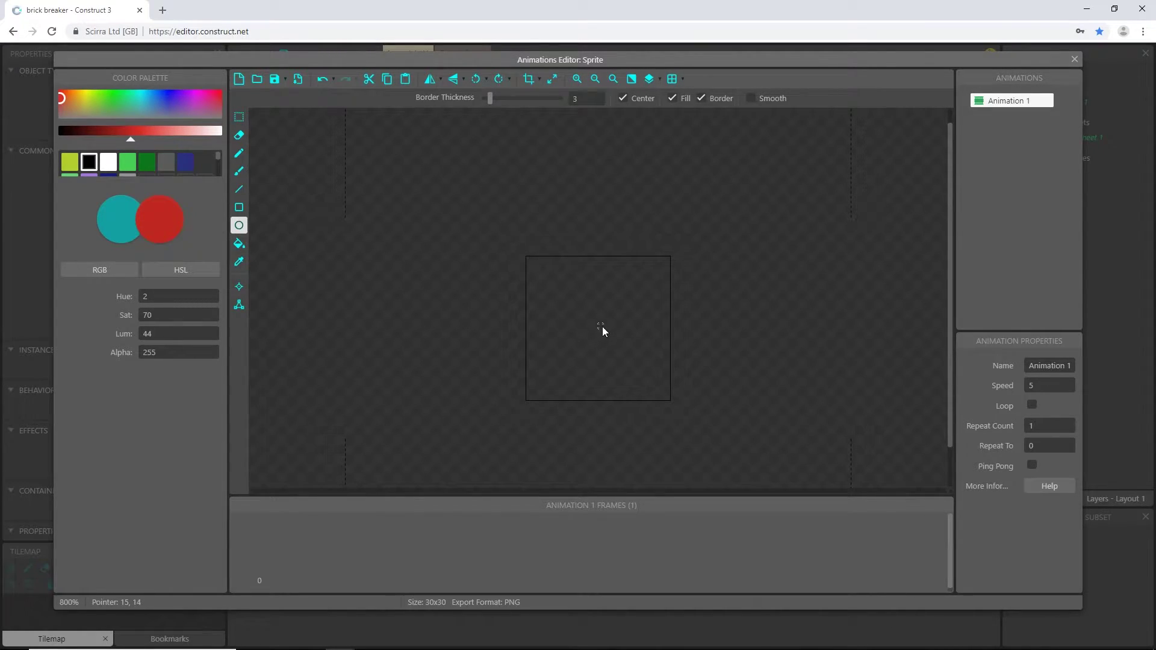
left_click_drag(597, 331, 638, 369)
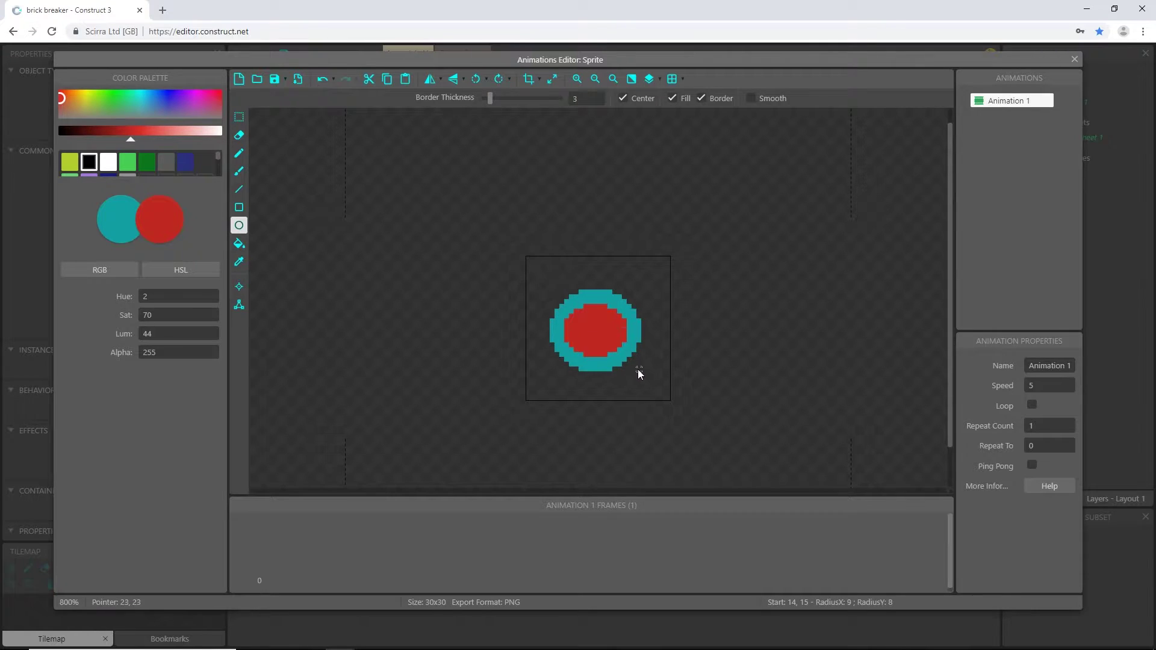
key("ctrl+z")
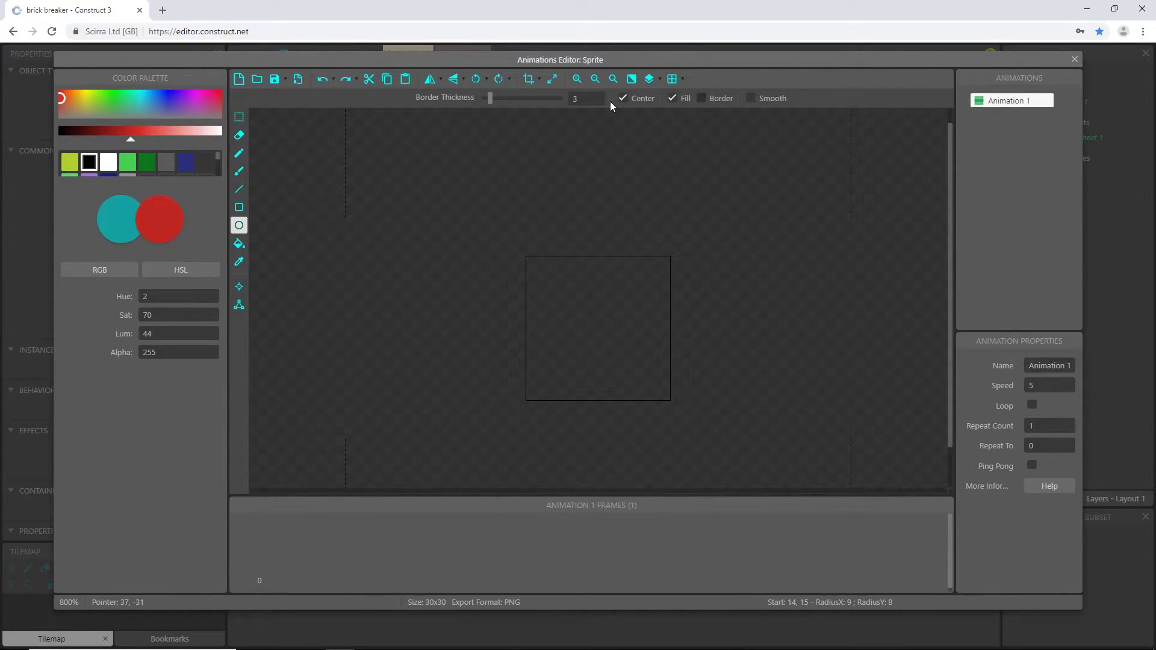
left_click_drag(596, 333, 676, 412)
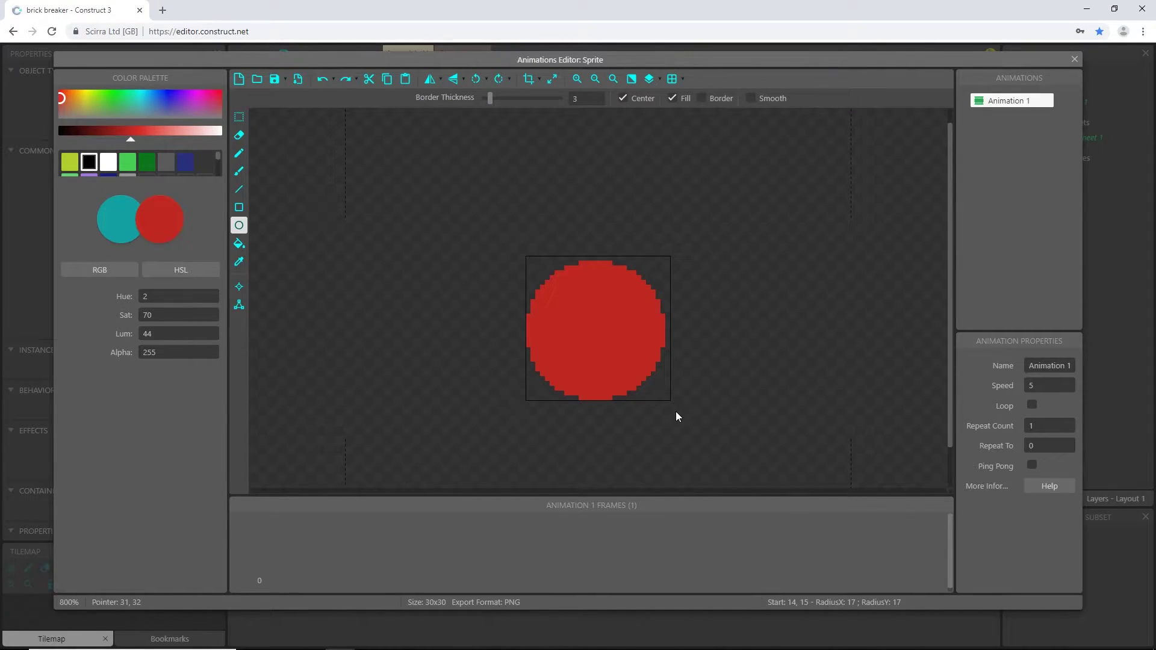
left_click_drag(675, 411, 676, 412)
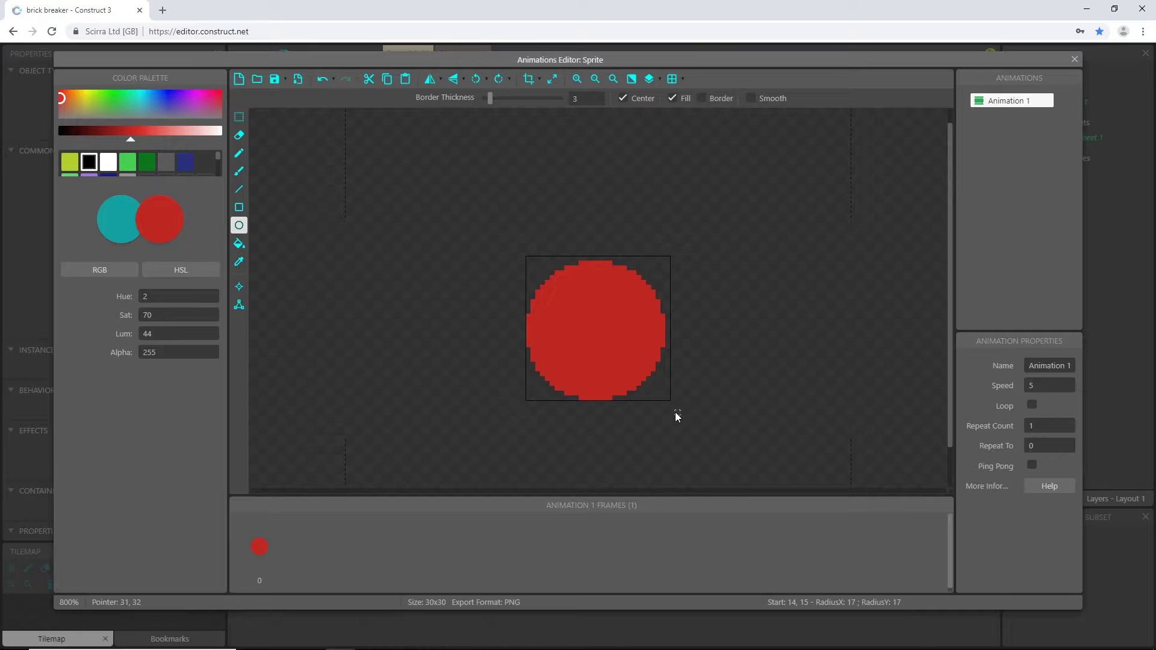
Step: Crop the sprite's canvas to the edges of the red circle and check the canvas size
scroll(720, 379, "up", 1, "ctrl")
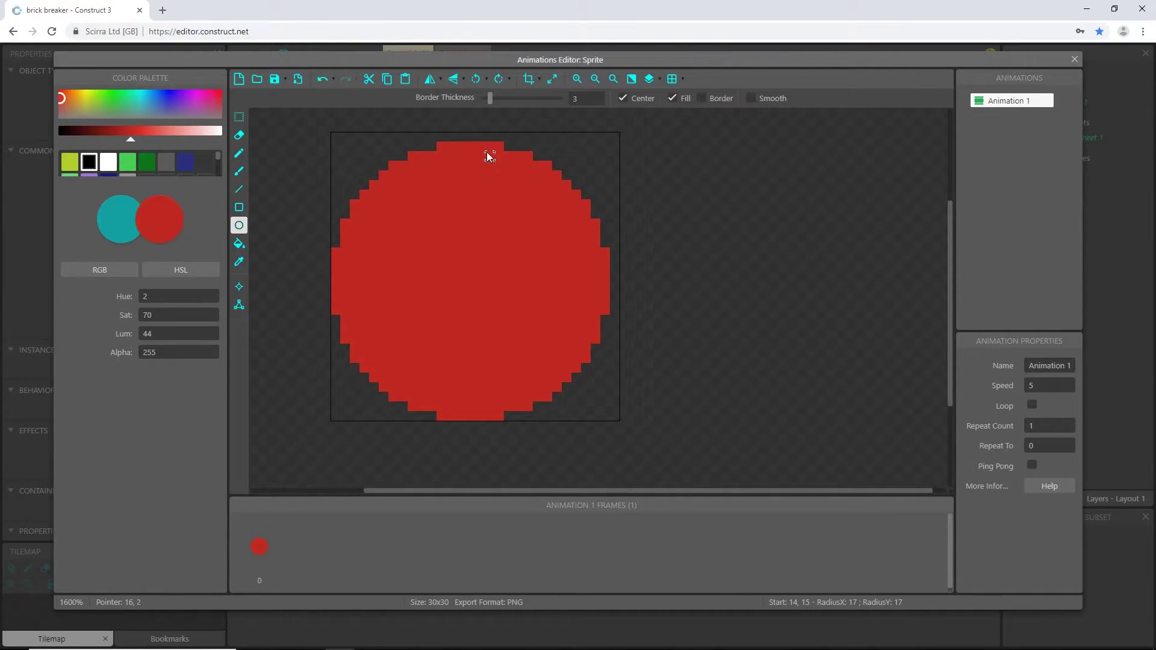
left_click(239, 118)
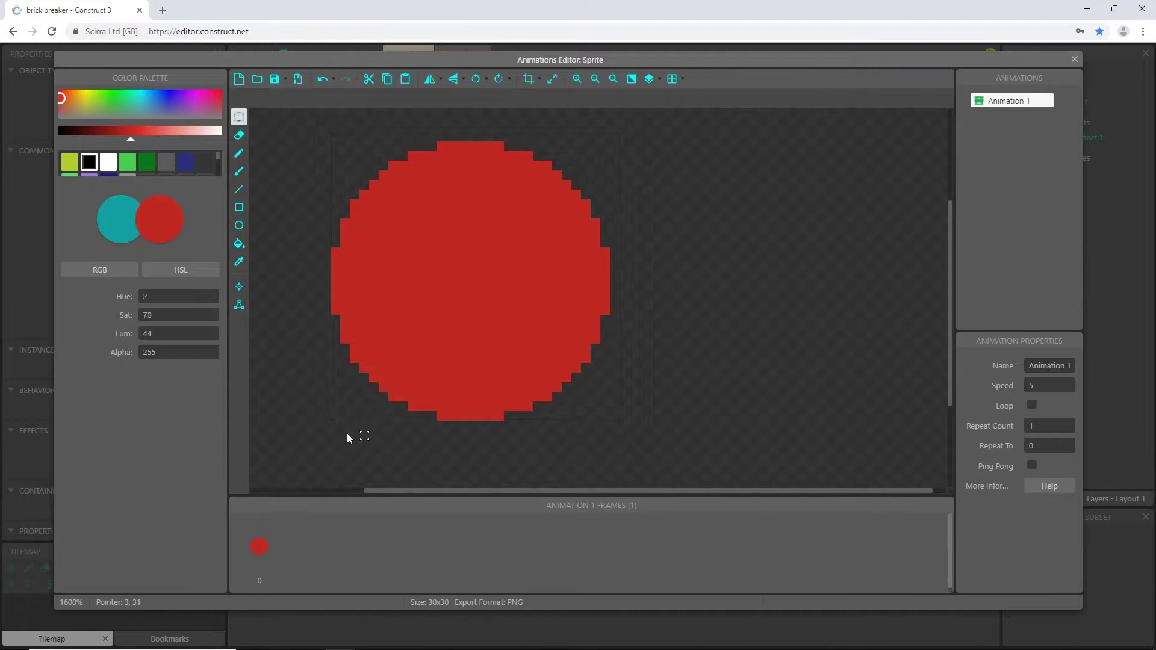
left_click_drag(332, 419, 610, 148)
left_click(529, 81)
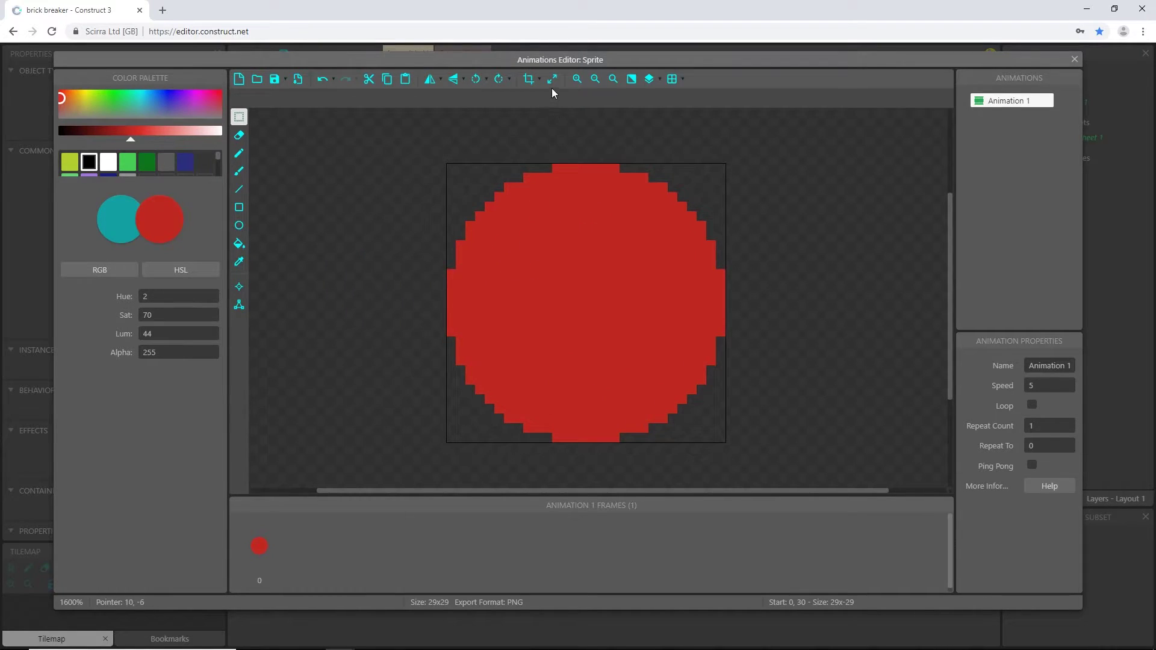
left_click(552, 80)
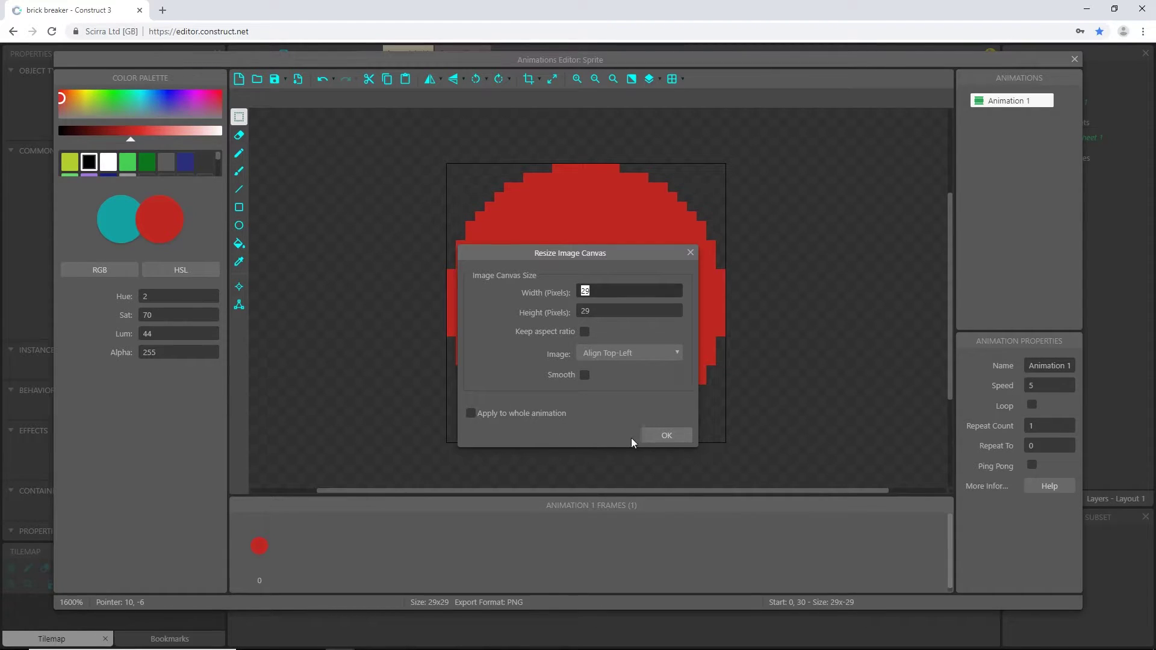
left_click(666, 436)
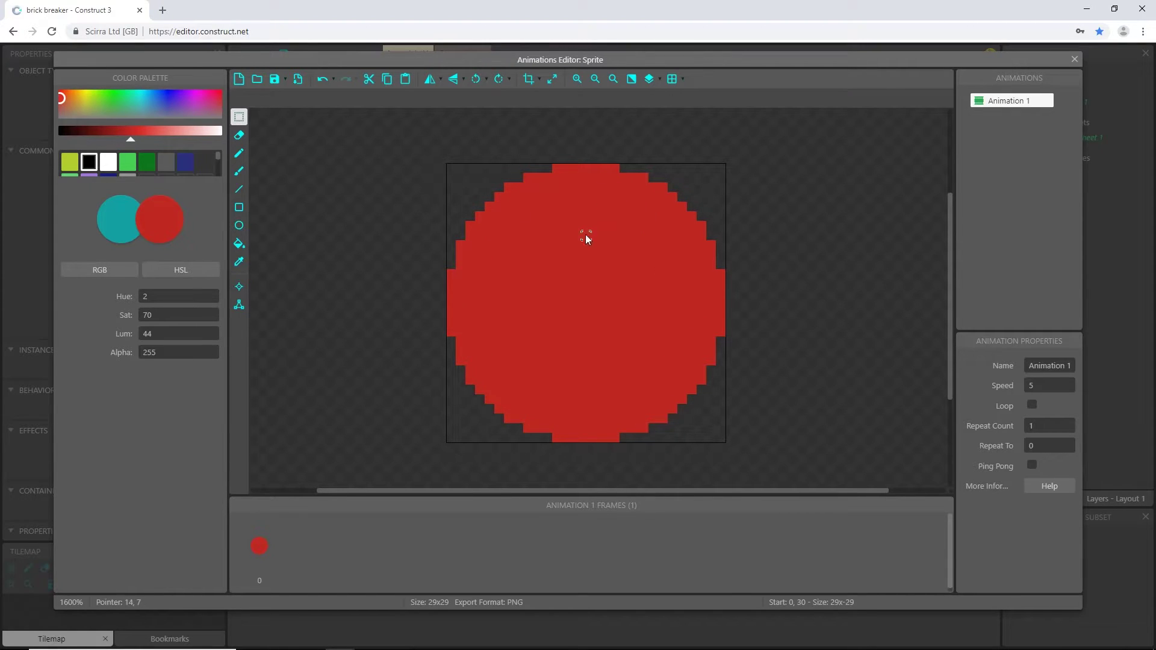
Step: Assign the sprite's origin point to the middle of the circle
left_click(239, 289)
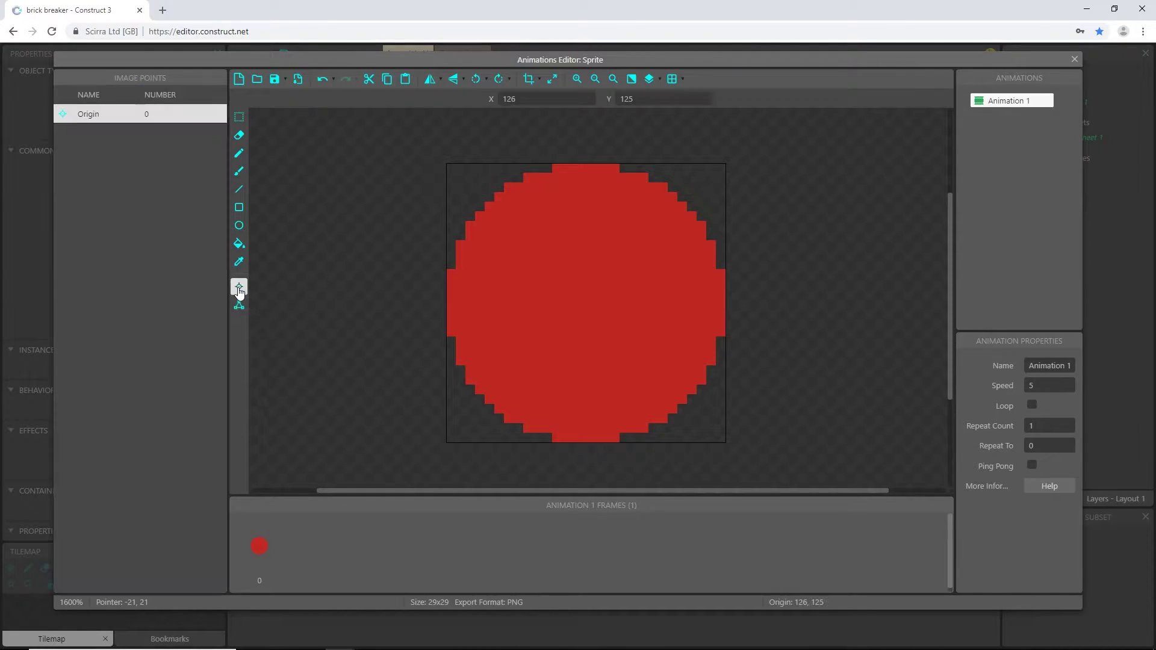
right_click(116, 111)
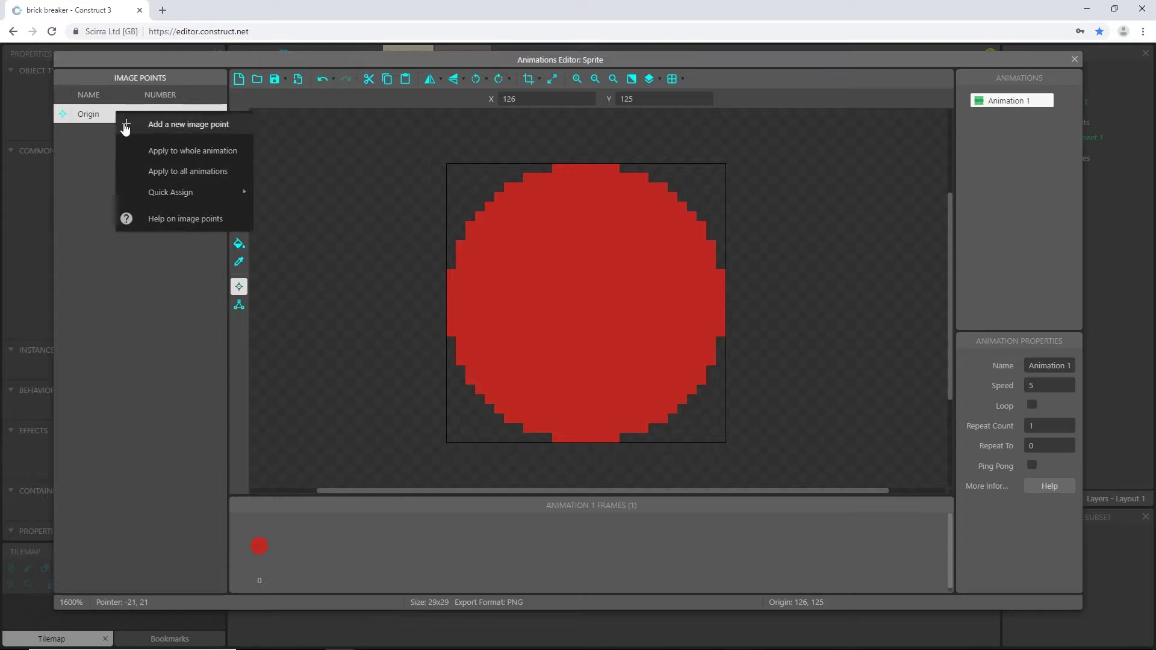
mouse_move(241, 196)
left_click(311, 281)
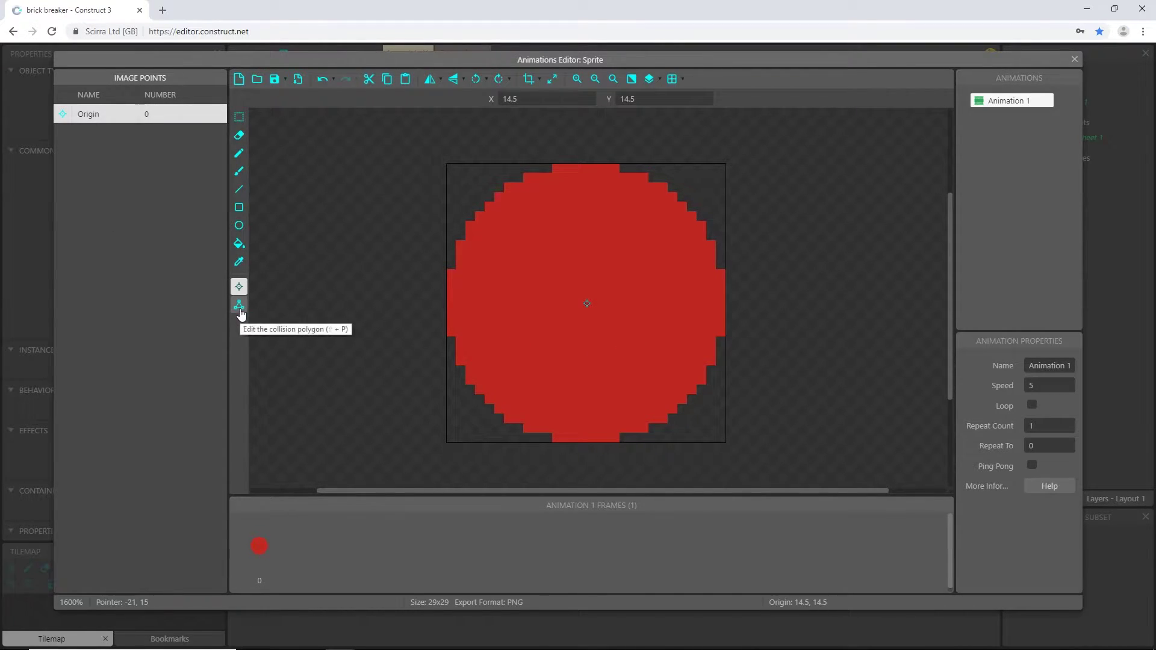
Step: Have the collision polygon guessed from the shape of the circle
left_click(239, 305)
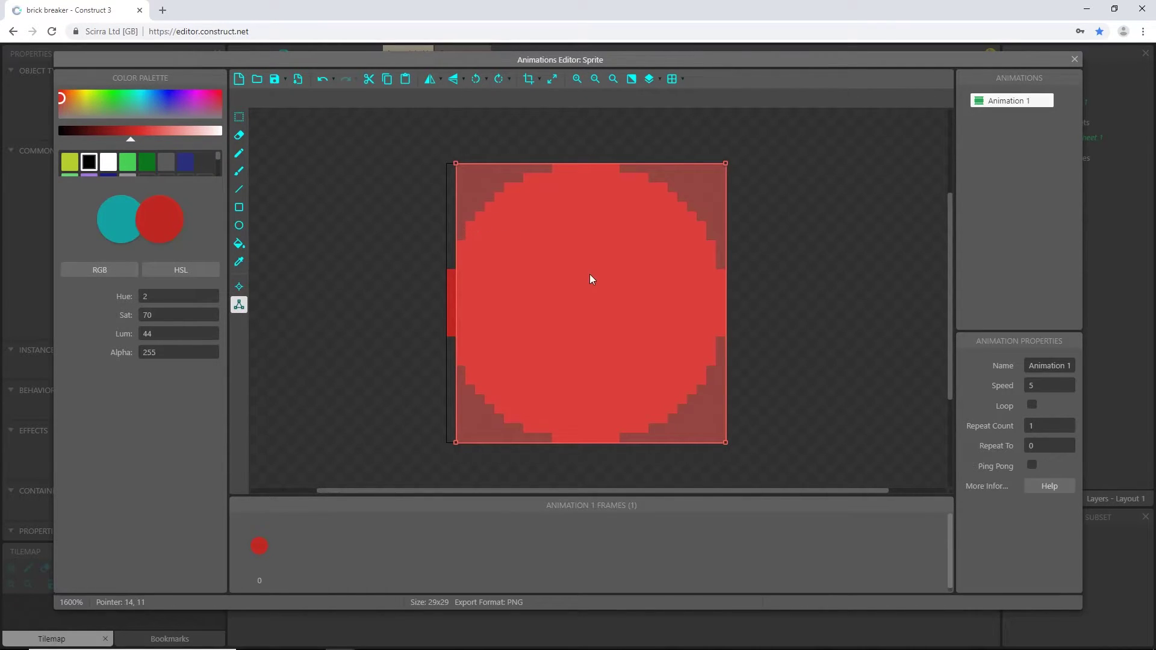
right_click(456, 162)
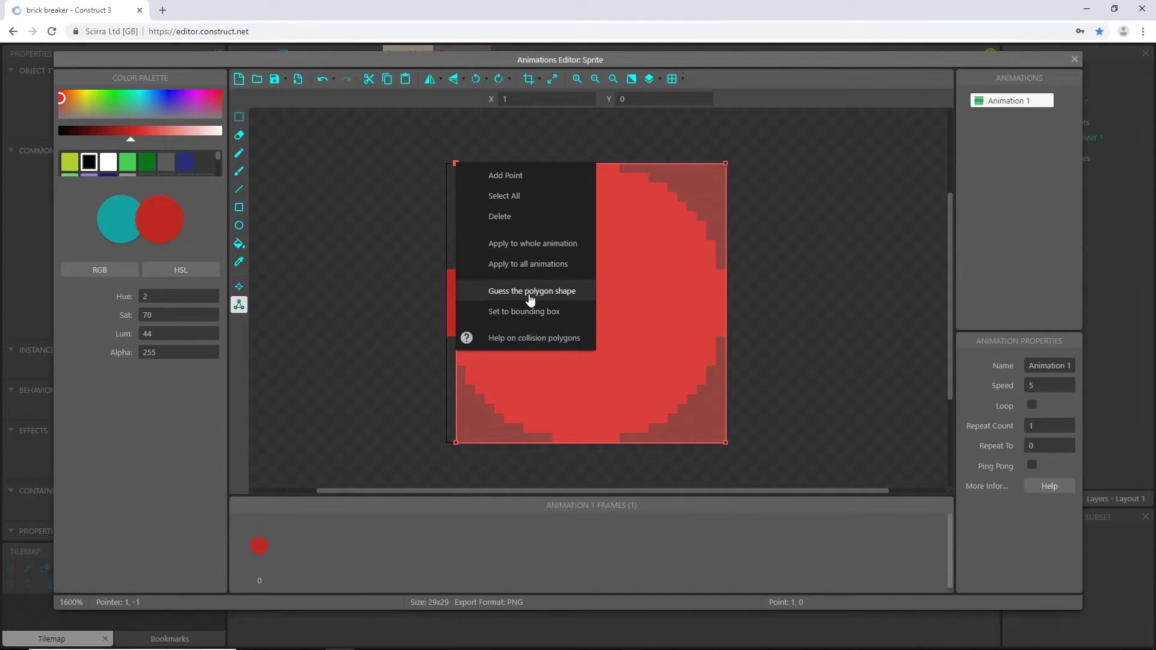
left_click(530, 292)
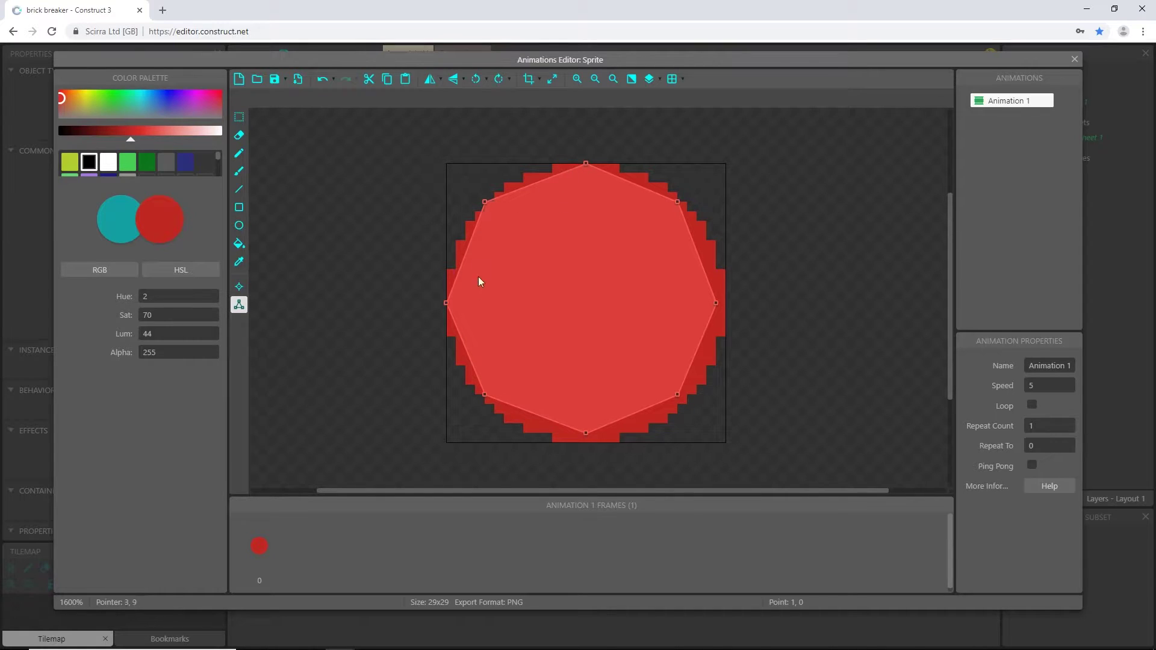
Step: Move the collision polygon's points outward to fit the circle's edge more closely, and close the animations editor
left_click_drag(483, 200, 475, 199)
left_click_drag(682, 203, 693, 200)
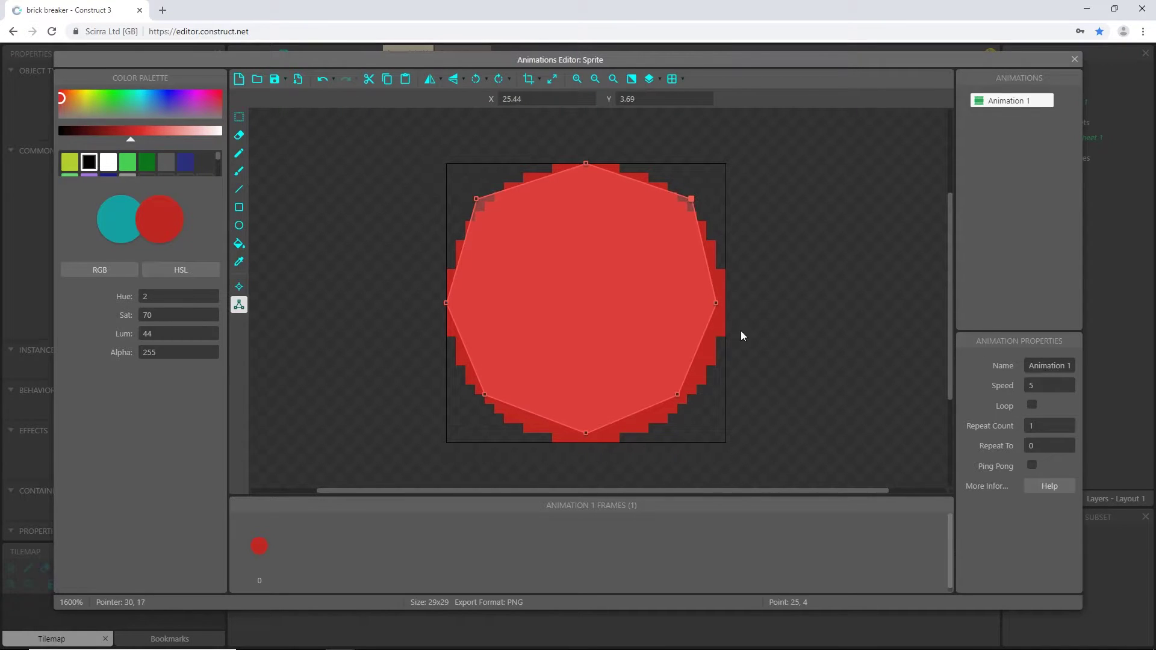
left_click_drag(717, 306, 728, 305)
left_click_drag(680, 397, 683, 412)
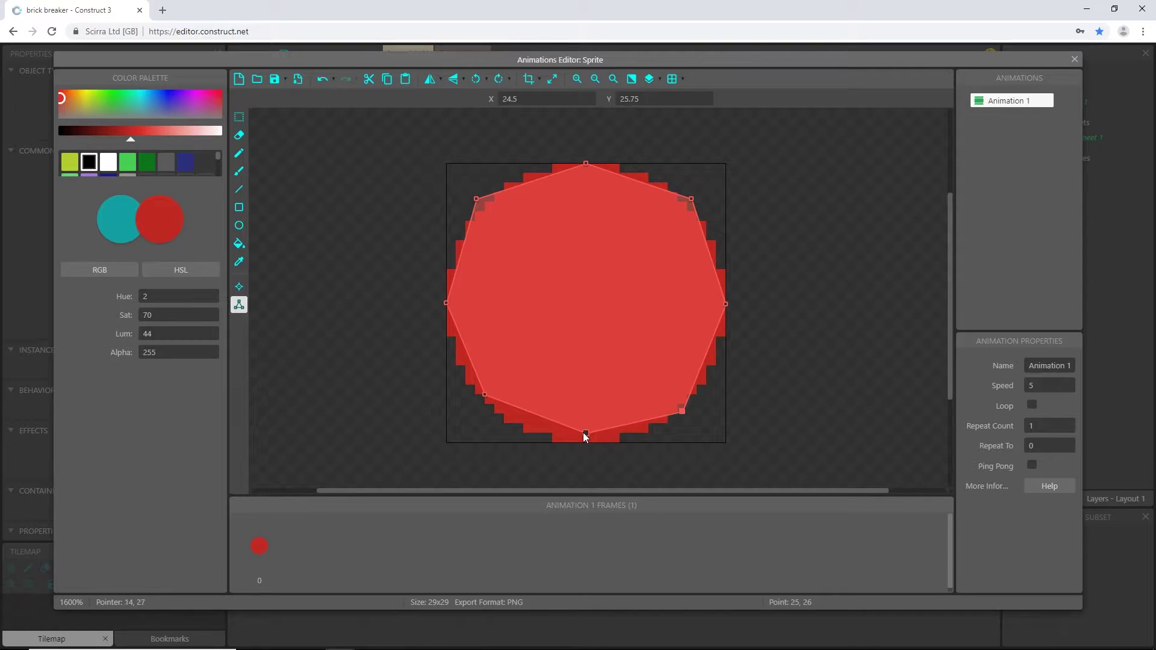
left_click_drag(583, 432, 583, 441)
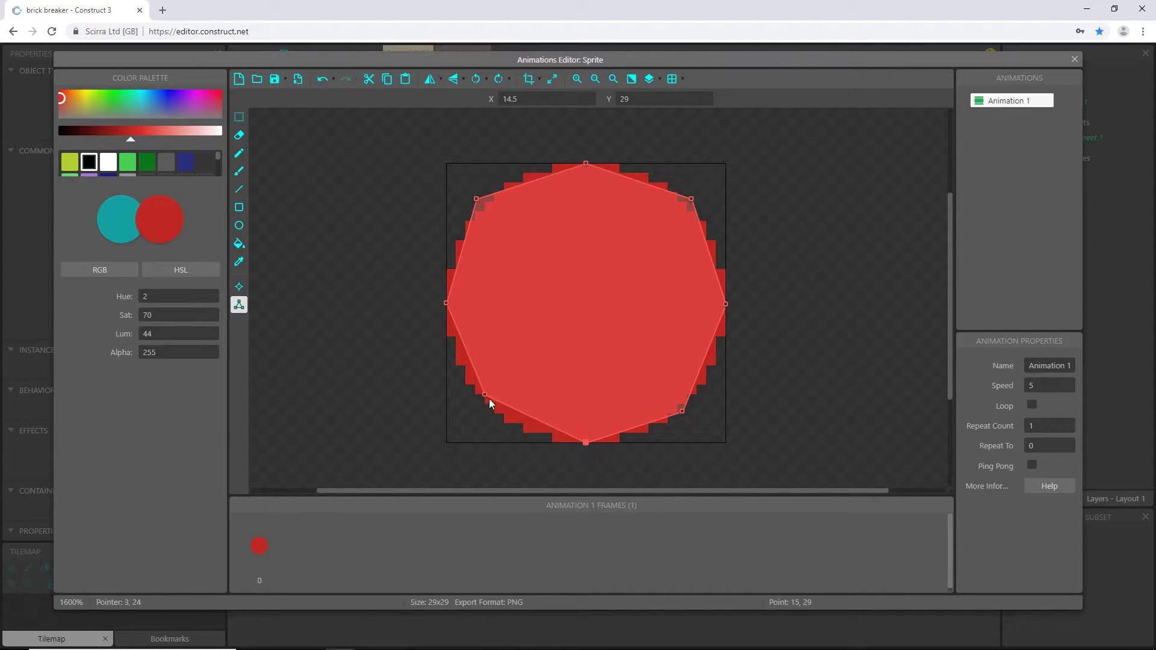
left_click_drag(486, 396, 482, 407)
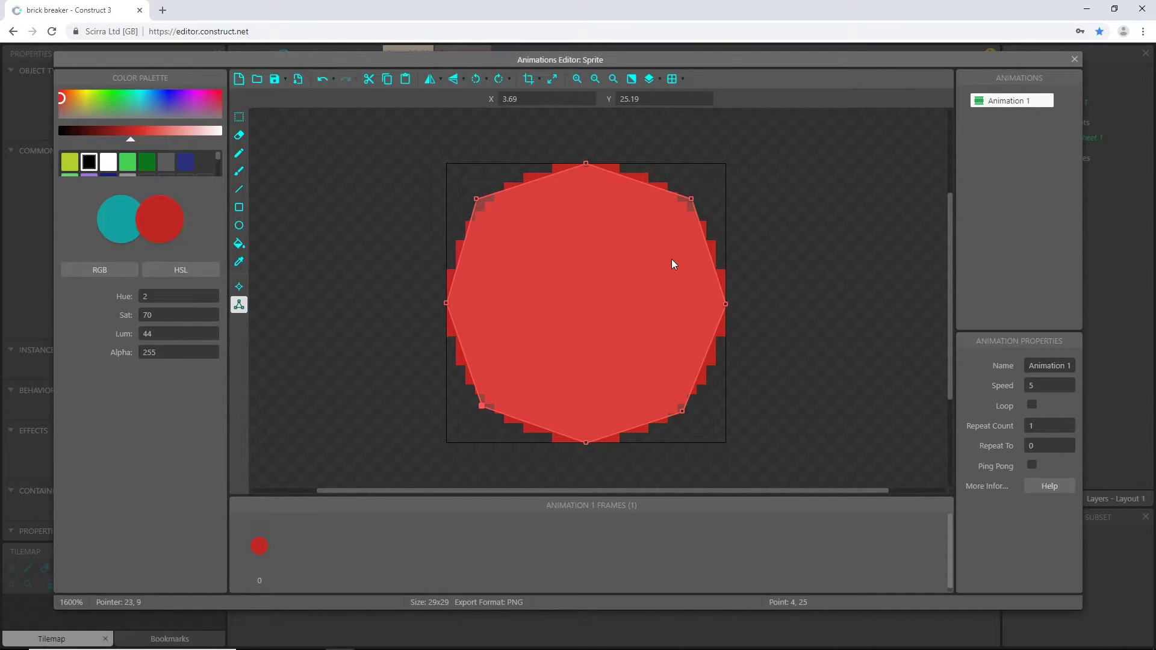
left_click_drag(688, 198, 685, 198)
left_click(1075, 61)
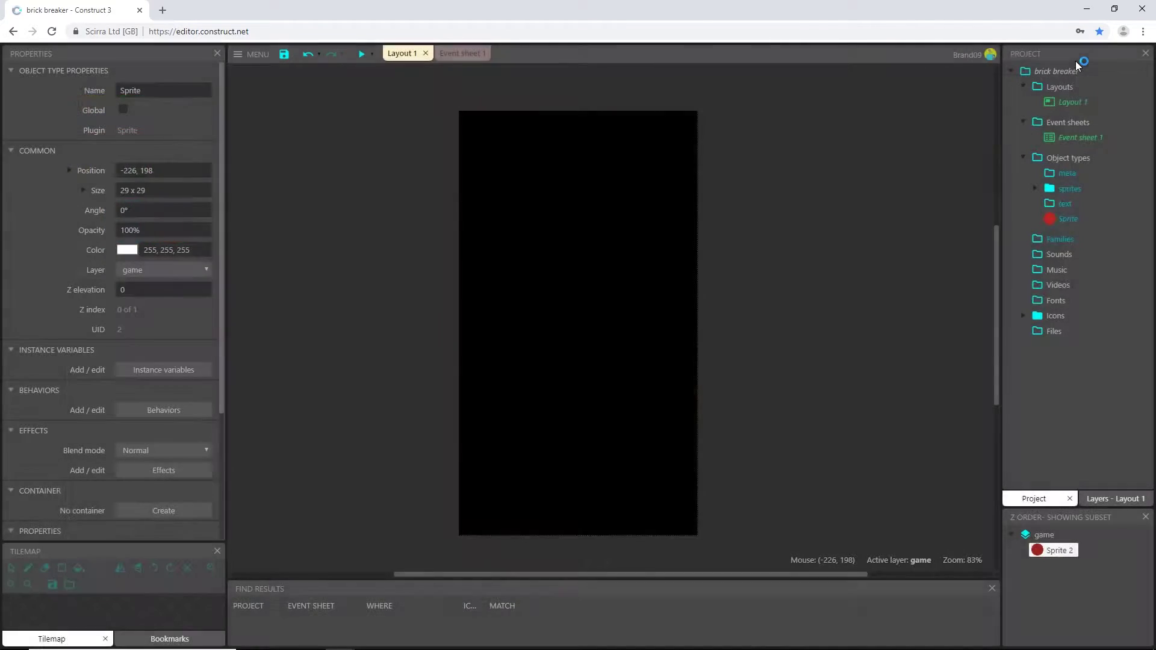
Step: Rename the red circle sprite to ball and move it onto the lower part of the layout, at about 240, 666
left_click(172, 89)
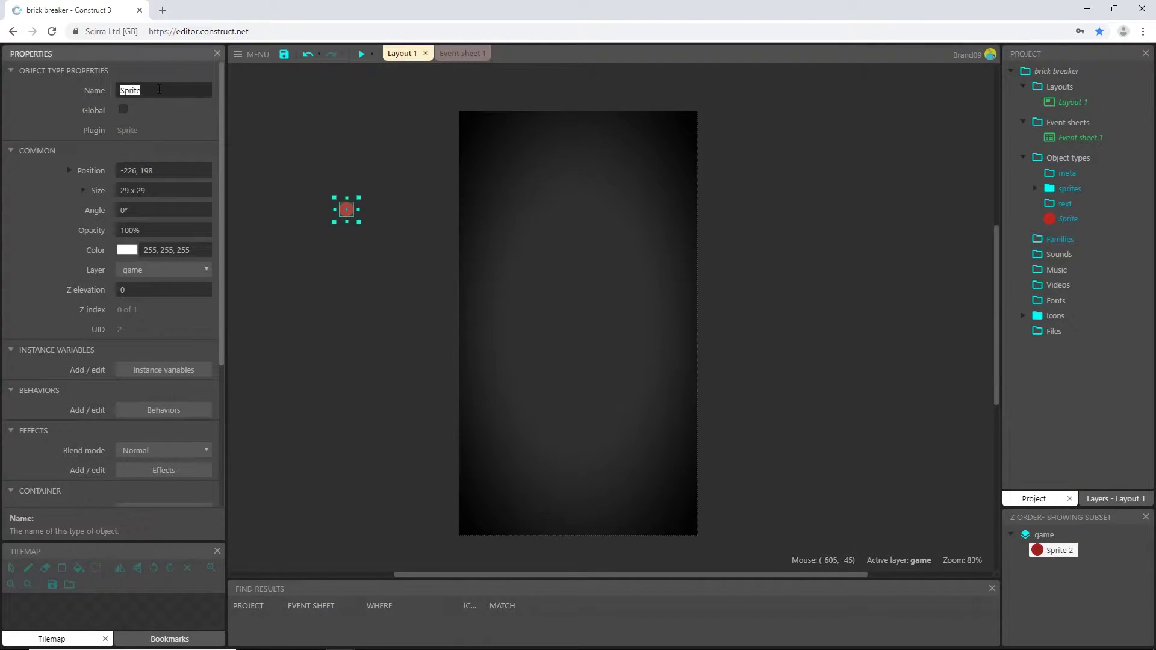
type("ball")
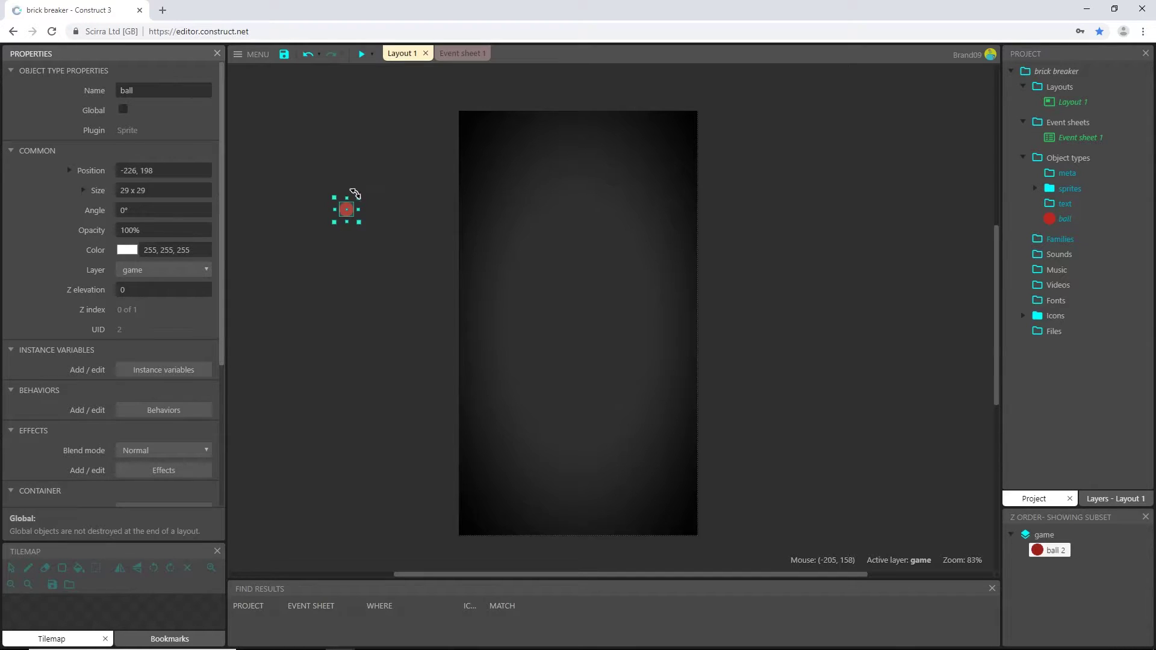
left_click_drag(347, 208, 578, 444)
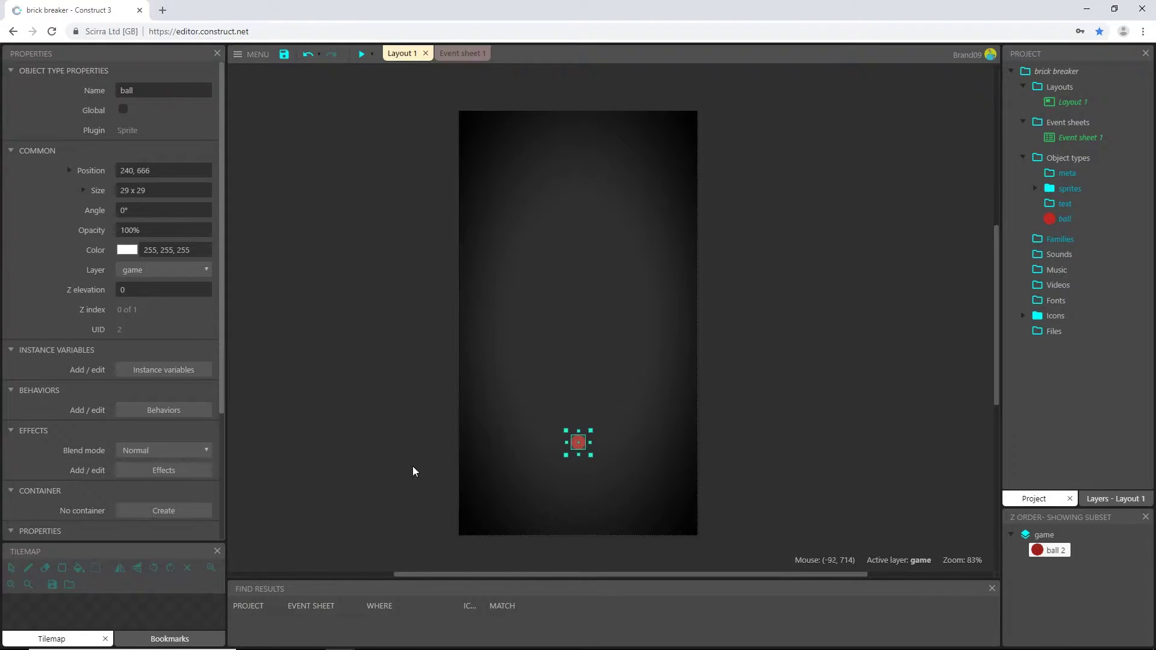
Step: Set the ball's Y position to 700 and save the project
left_click(69, 171)
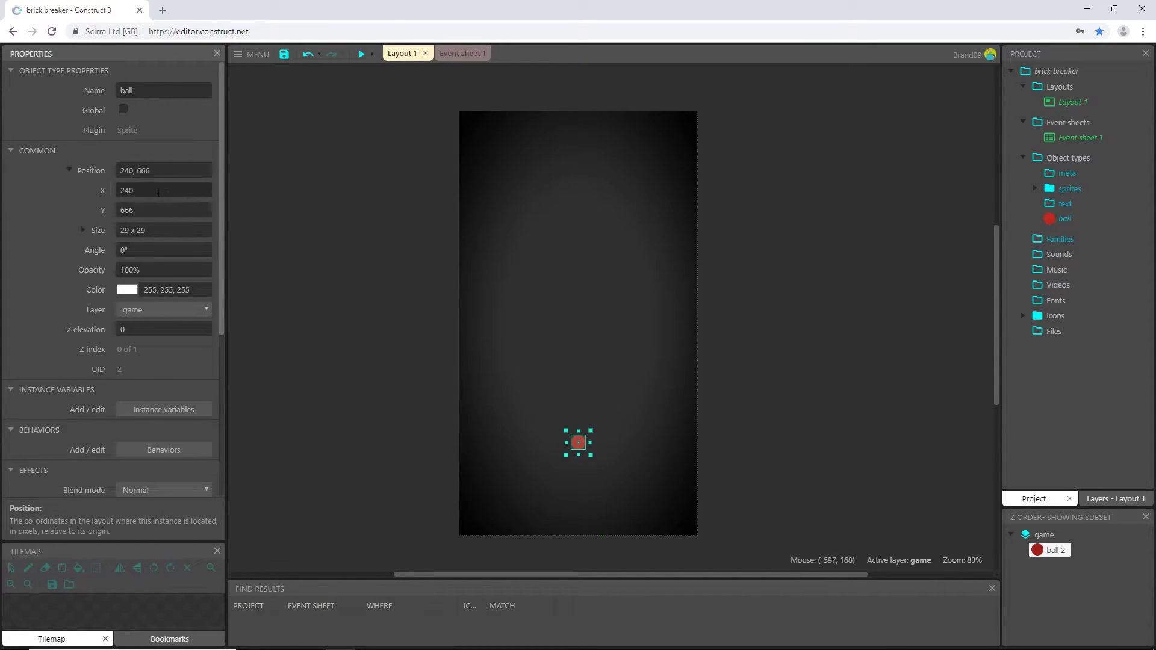
left_click(146, 190)
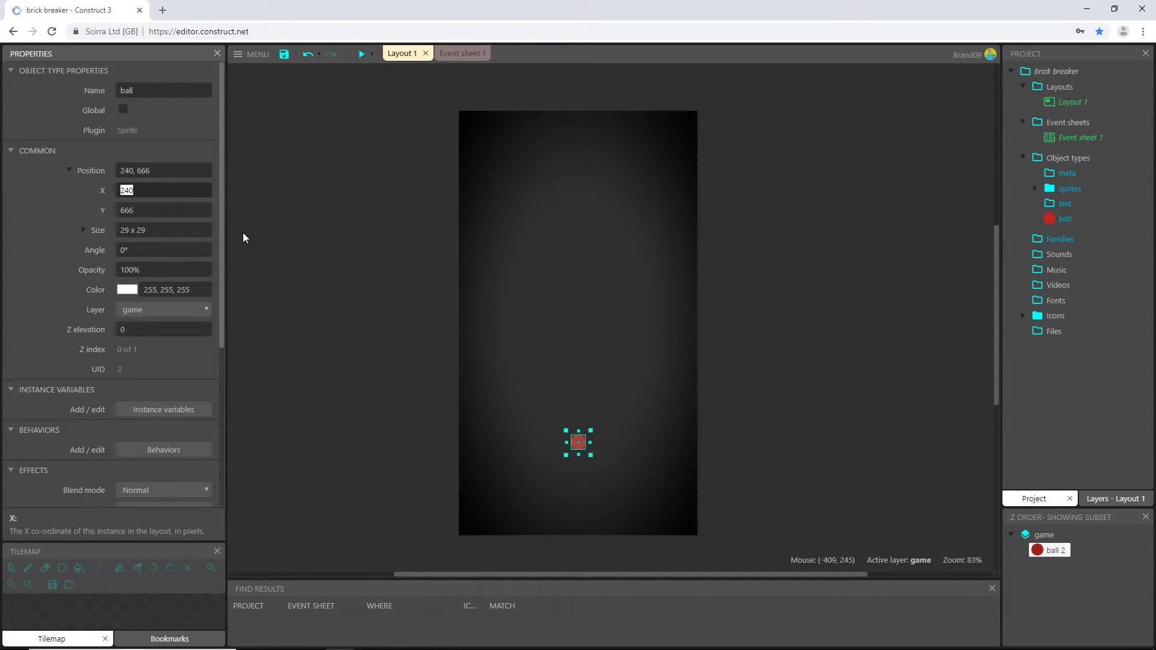
left_click(141, 212)
type("700")
key("Tab")
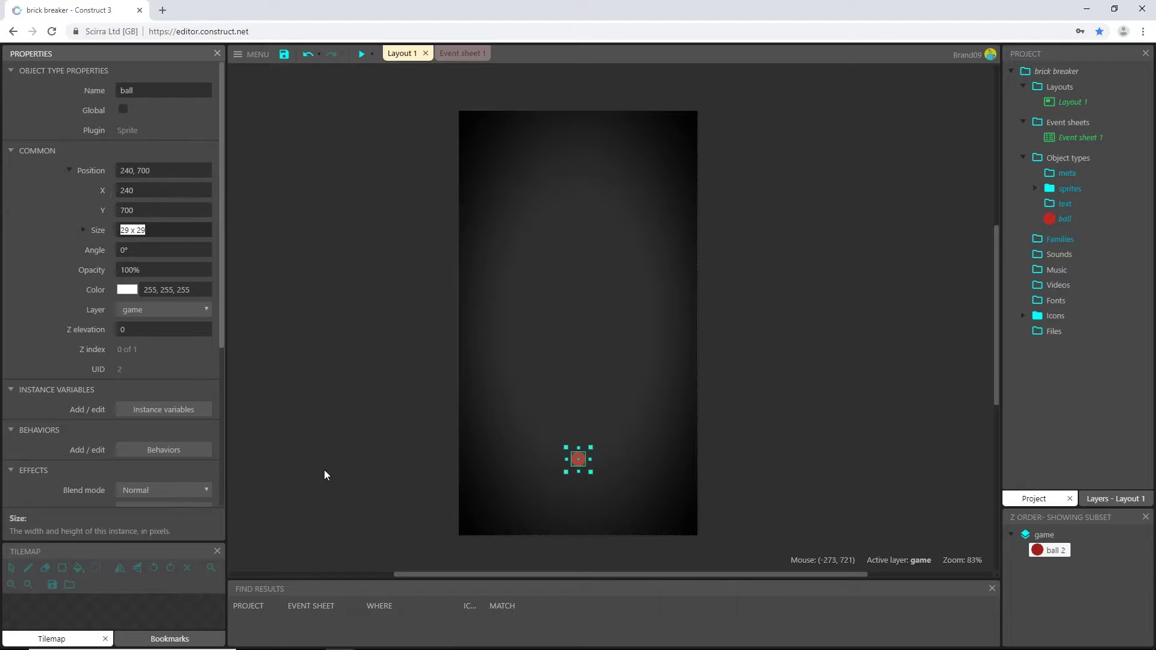
left_click(394, 456)
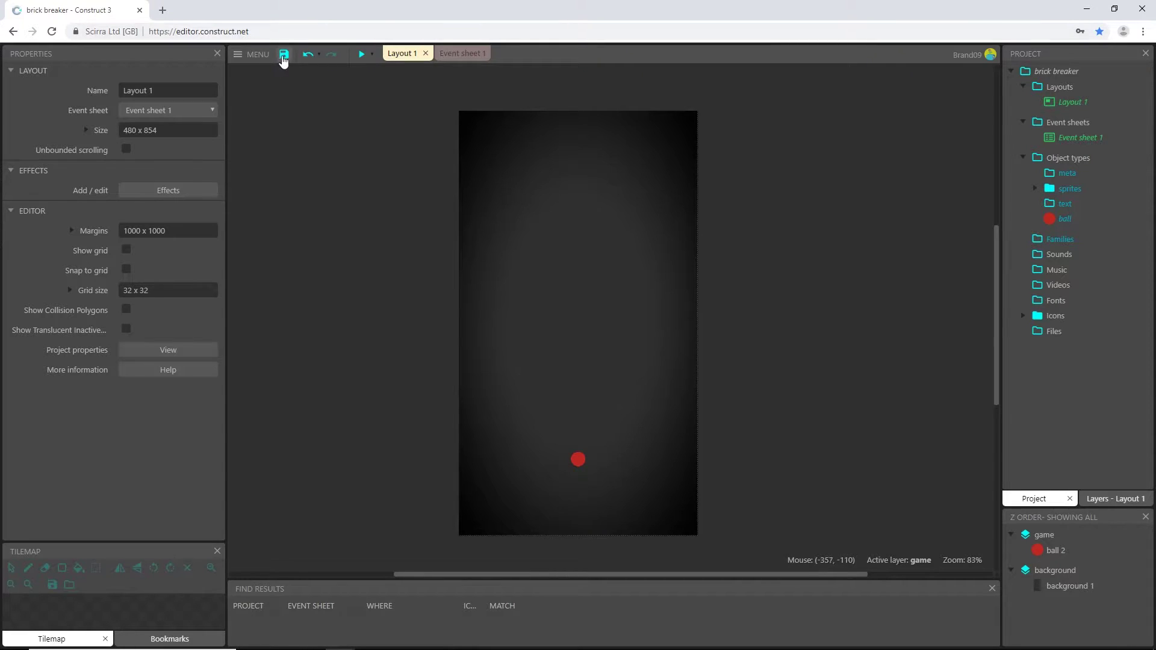
left_click(284, 56)
Step: Insert a new Sprite object and place it in the empty area beside the layout
double_click(346, 285)
scroll(555, 369, "down", 3)
double_click(637, 412)
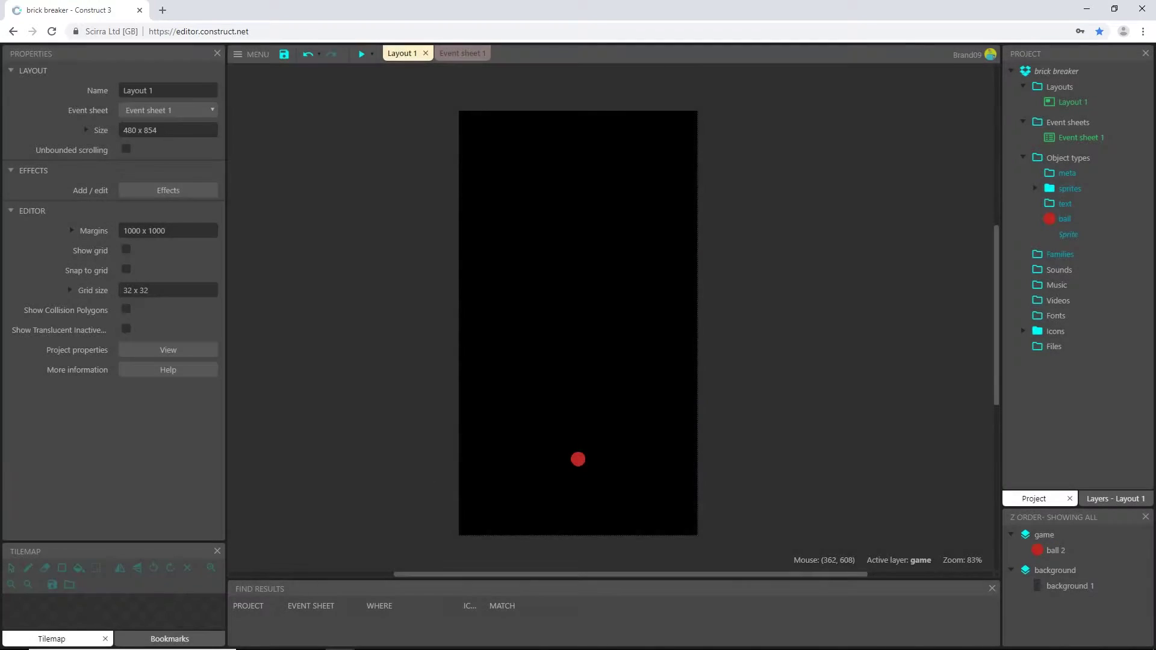
left_click(371, 230)
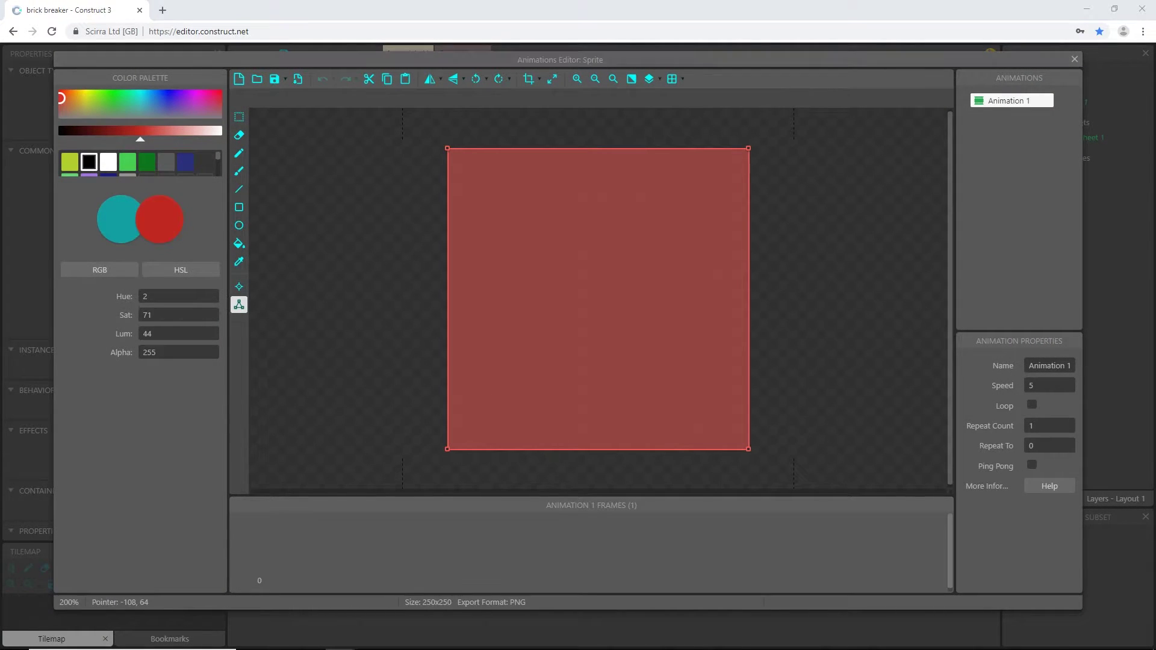
Step: Resize the new sprite's image canvas to 120 pixels wide and 30 pixels high
left_click(552, 80)
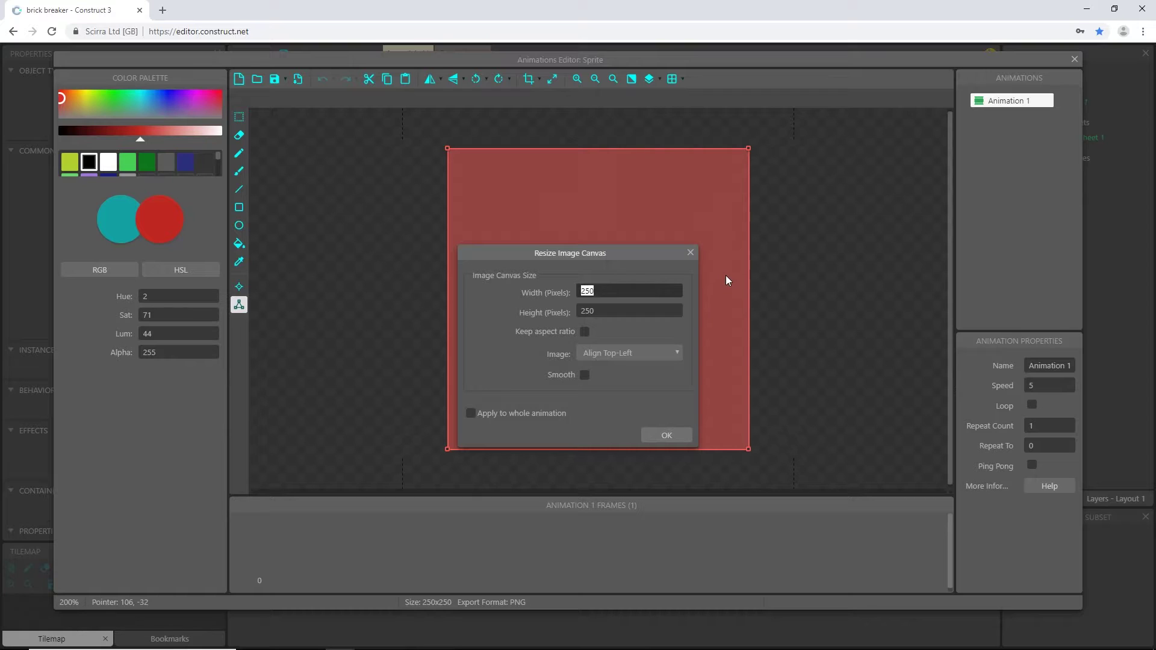
type("120")
key("Tab")
type("30")
key("Return")
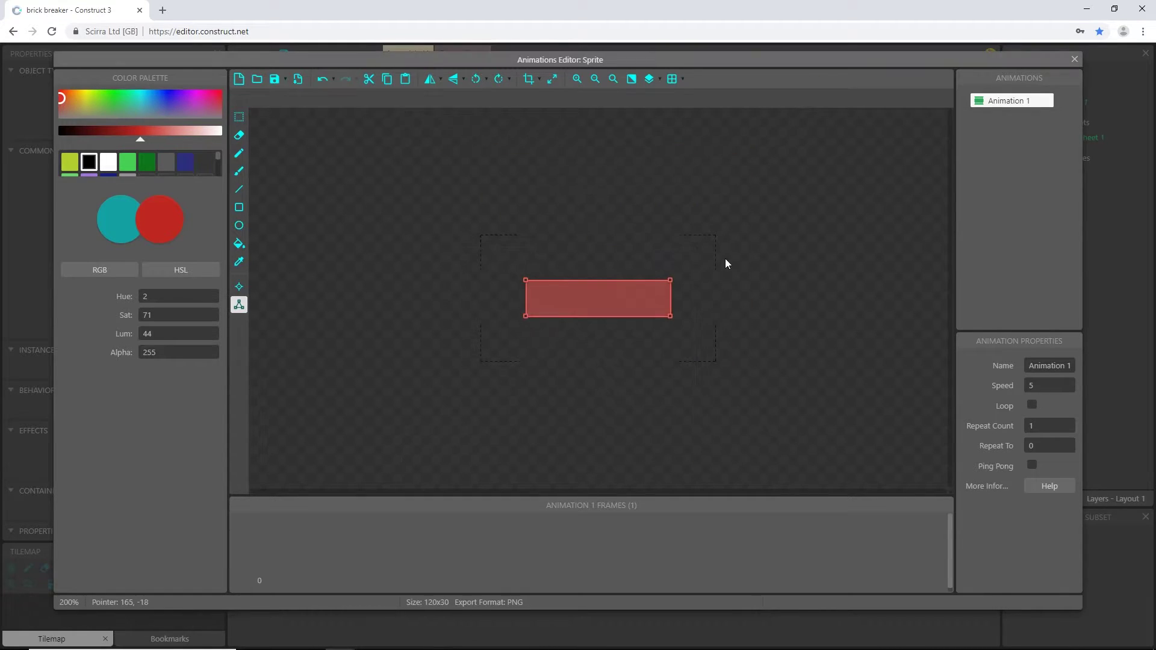
Step: Assign the new sprite's origin point to the middle of the canvas
scroll(704, 290, "up", 2, "ctrl")
middle_click_drag(694, 297, 720, 341)
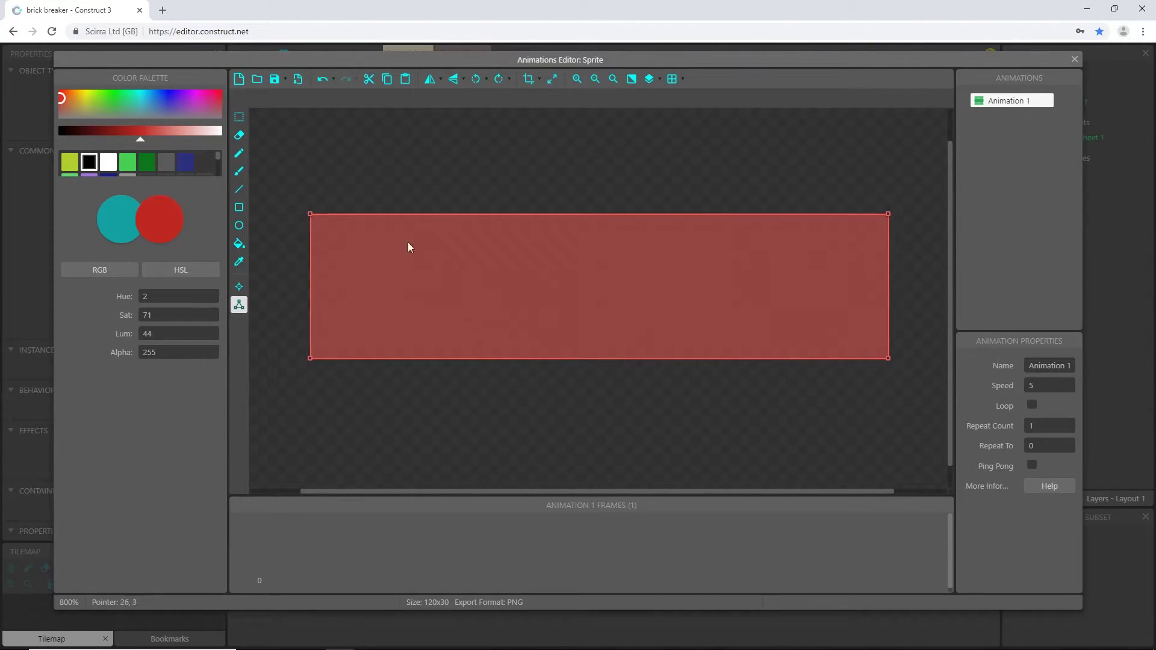
left_click(239, 288)
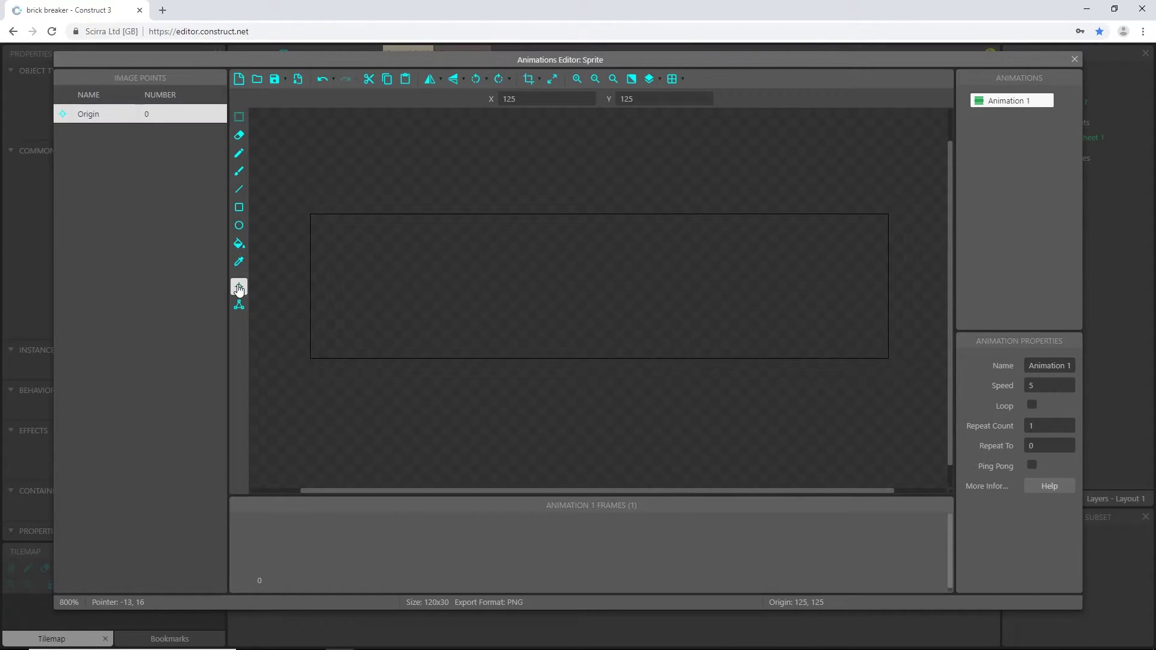
key("KP_5")
key("KP_7")
key("KP_9")
key("KP_2")
key("KP_5")
right_click(117, 114)
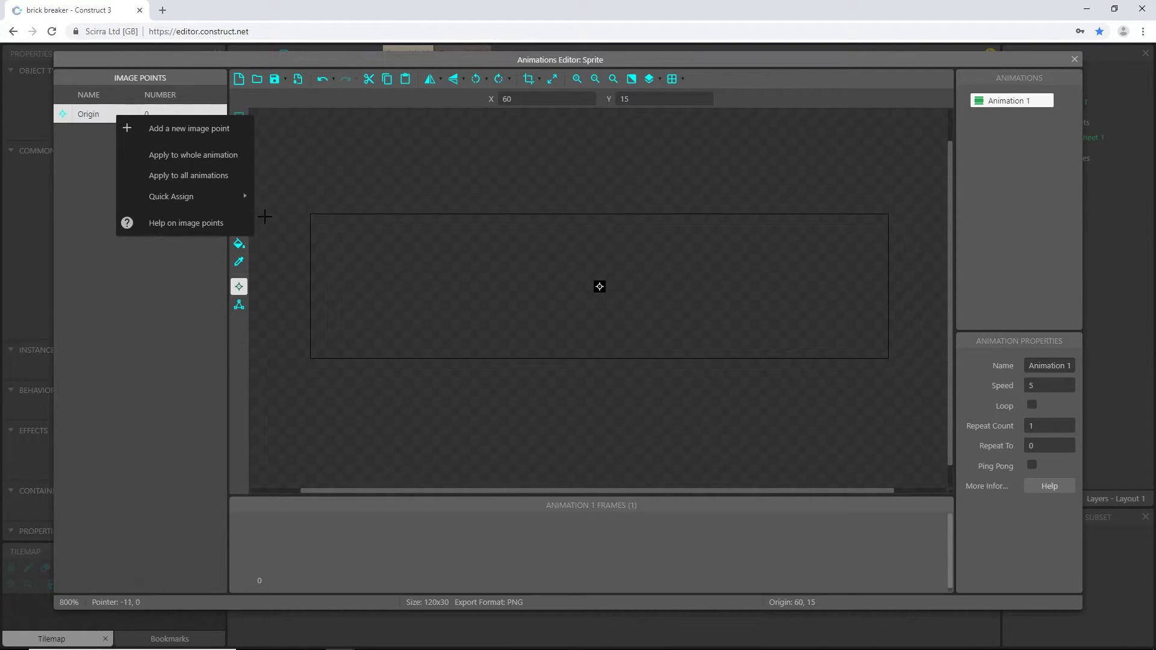
mouse_move(241, 202)
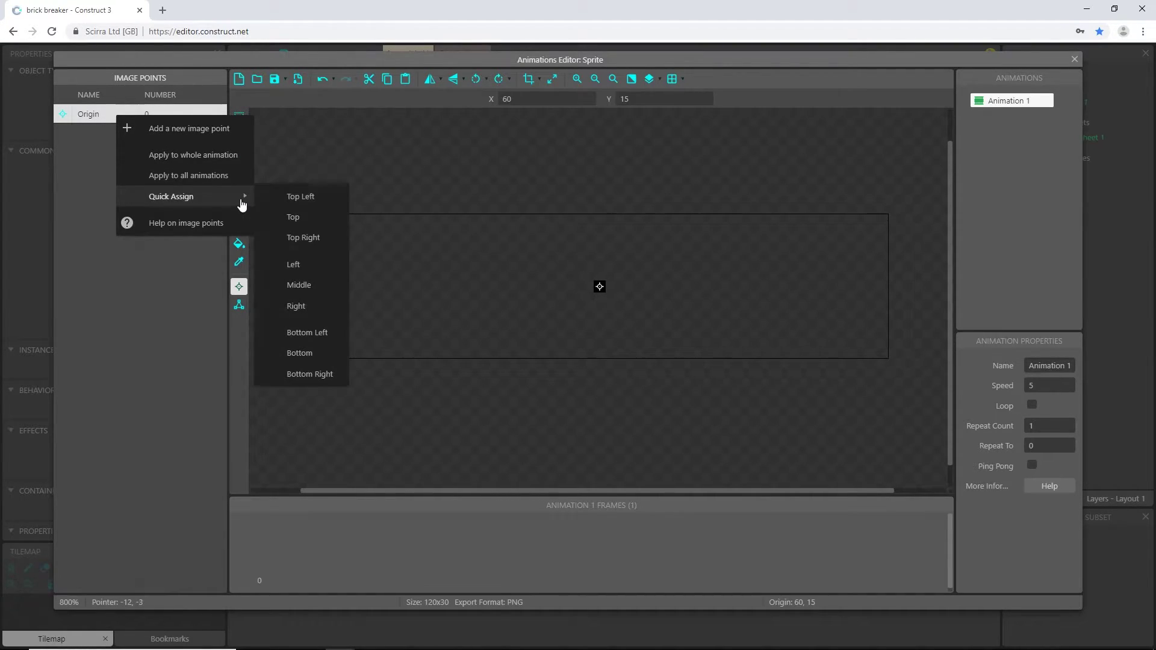
left_click(319, 288)
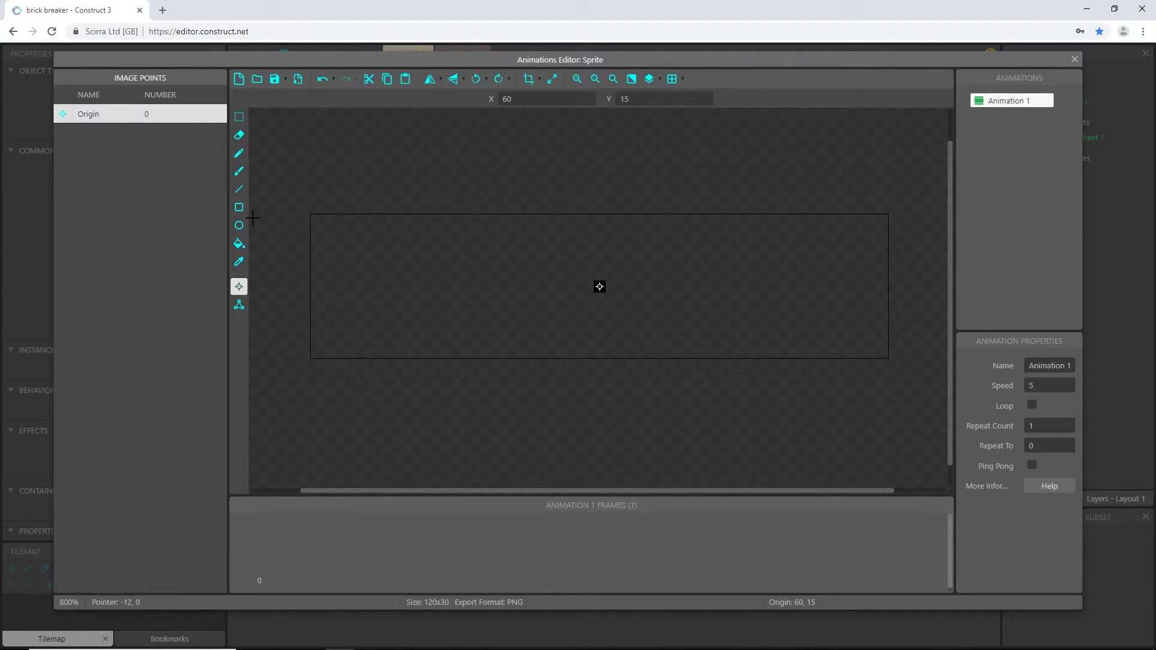
Step: Fill the whole canvas with a slightly darkened green, hue 125, saturation 59, luminosity 46
left_click(239, 246)
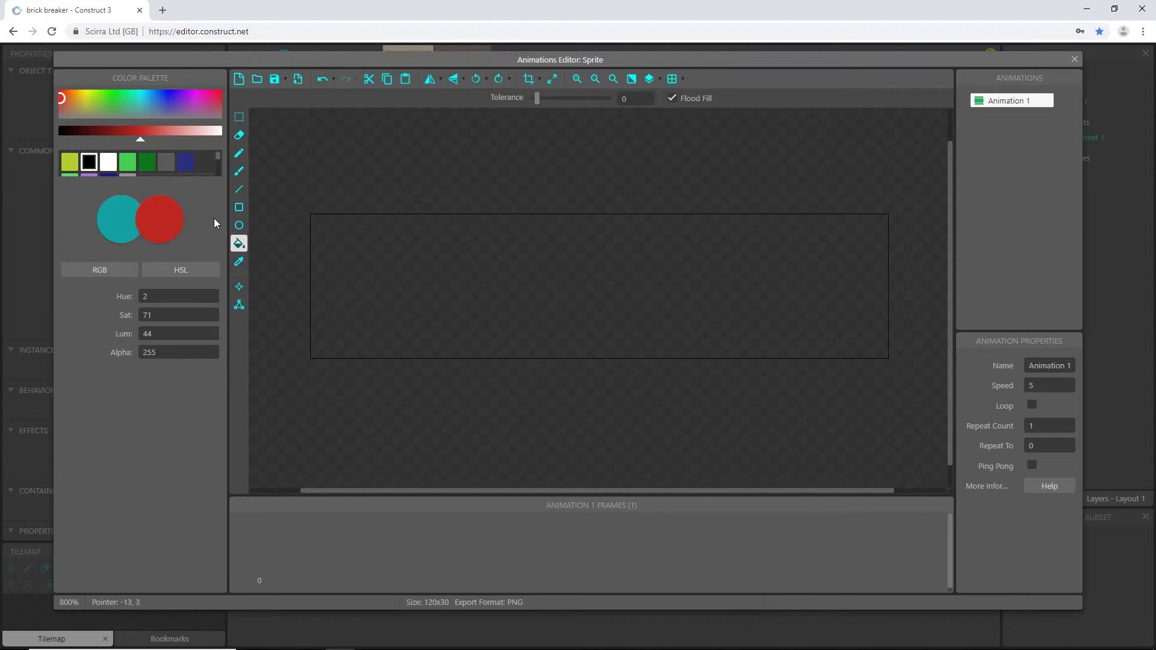
left_click(128, 163)
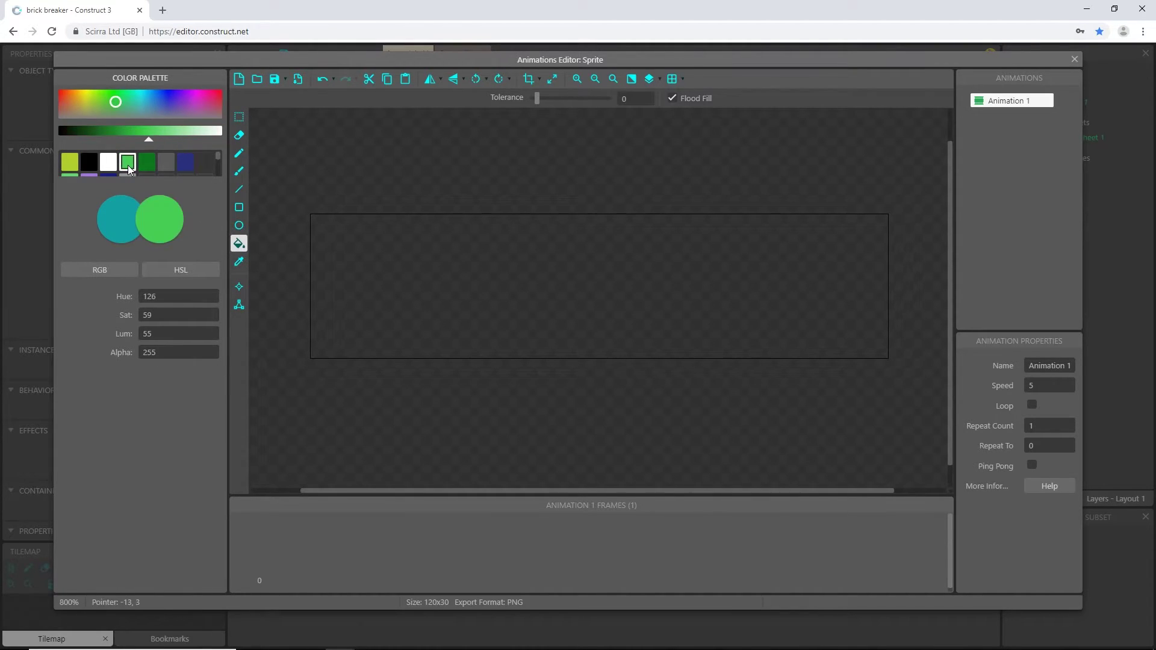
left_click_drag(148, 141, 131, 151)
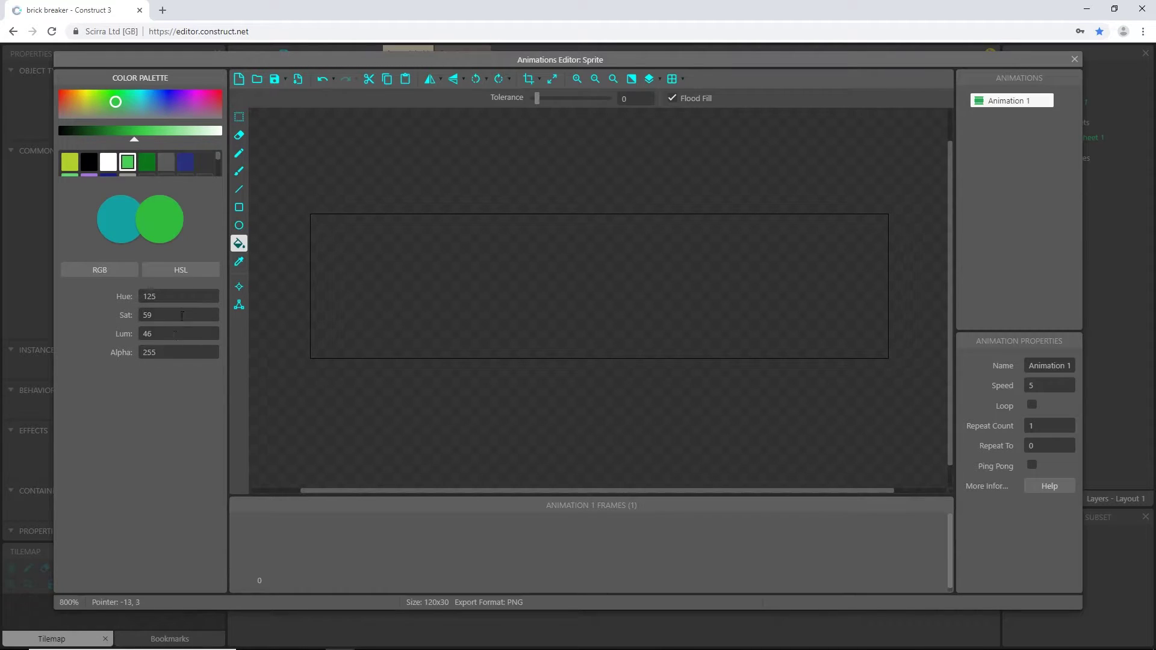
left_click(575, 278)
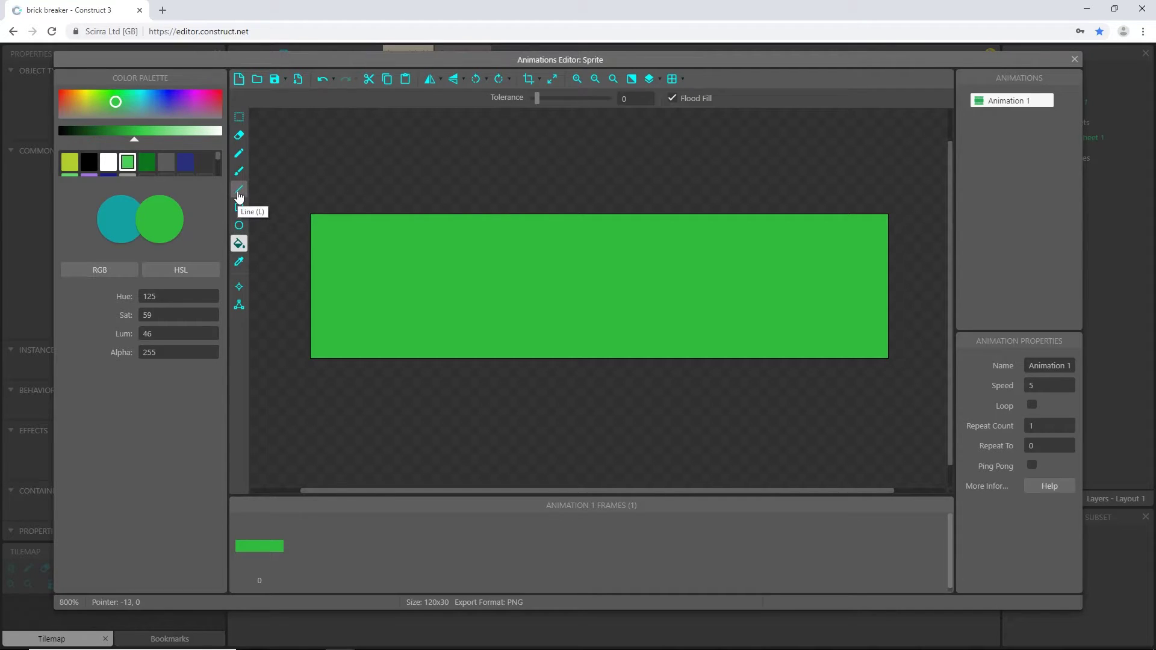
Step: Choose the Line tool and show a 1 by 1 pixel grid over the canvas, keeping the edge snapping
left_click(239, 192)
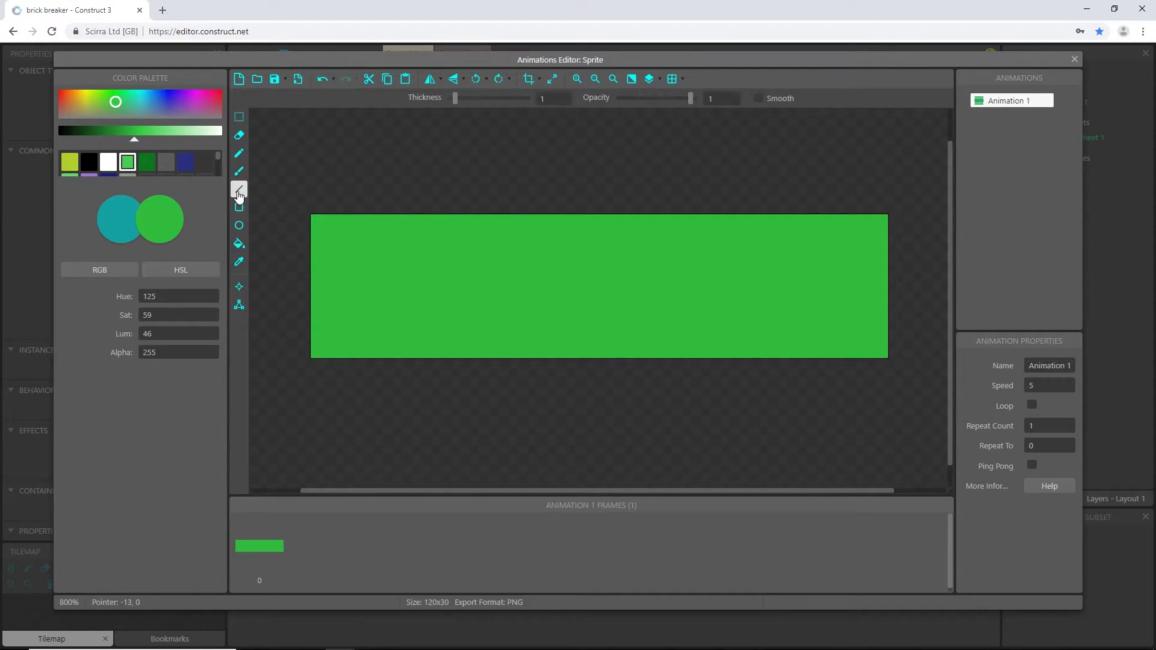
left_click(684, 80)
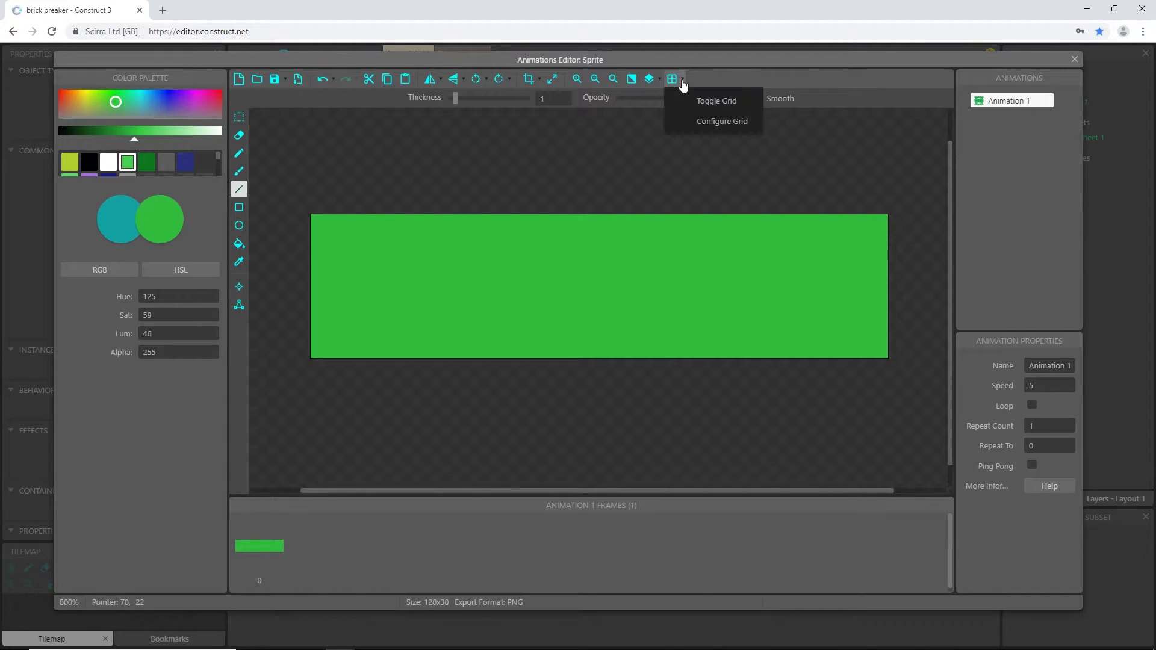
left_click(722, 121)
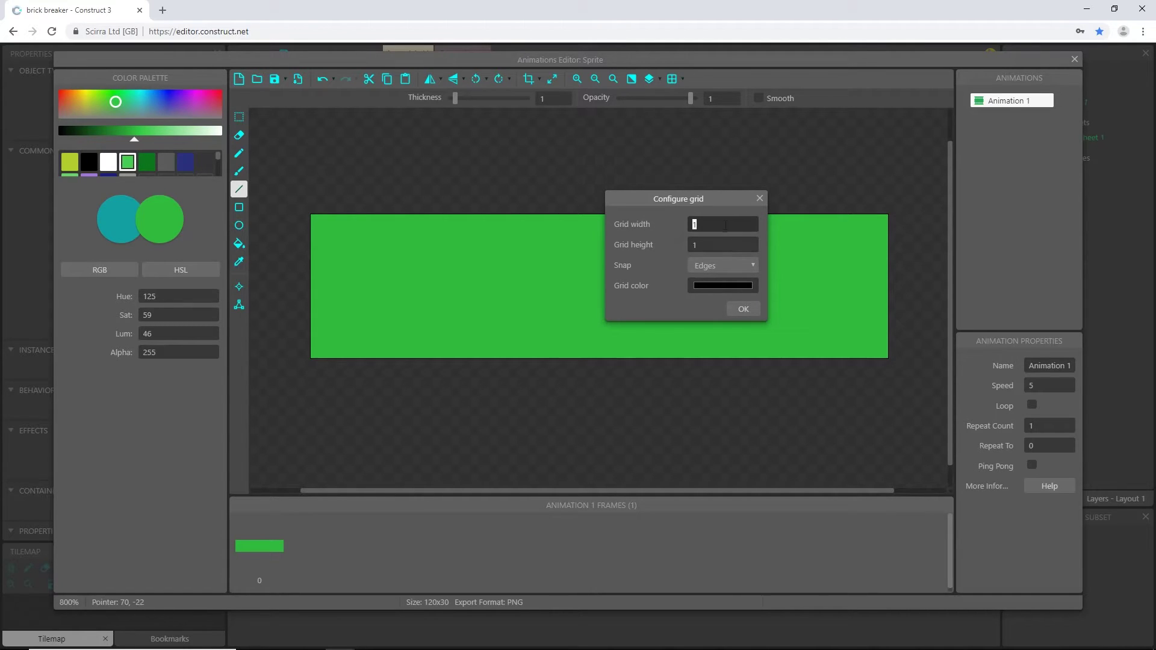
left_click(744, 310)
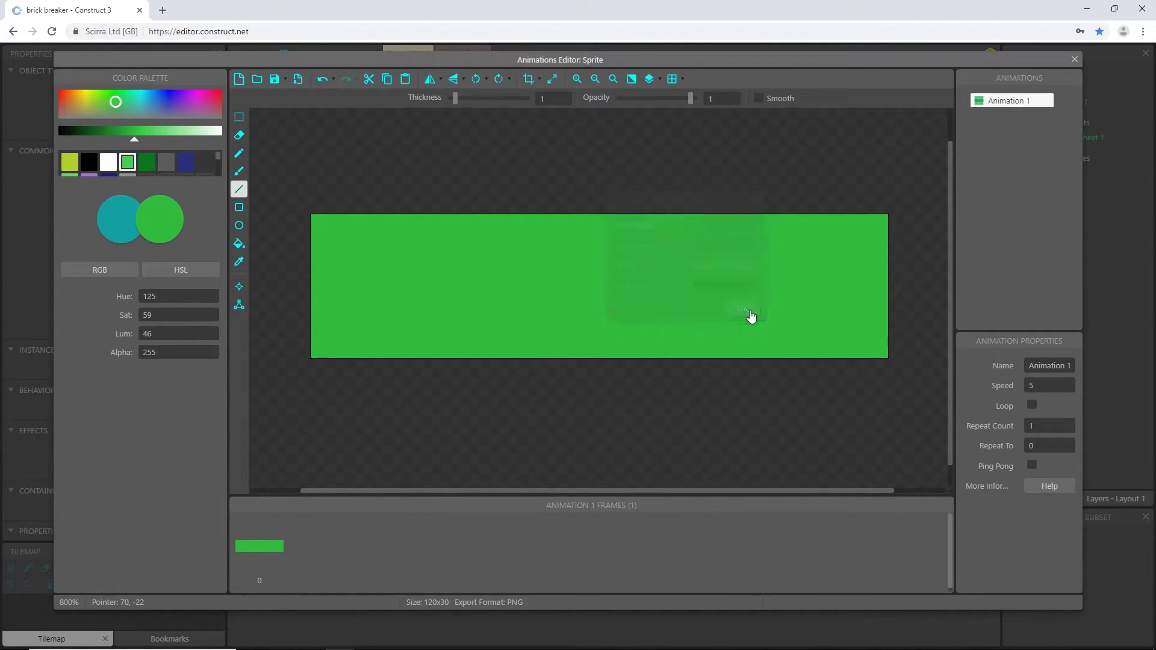
left_click(672, 81)
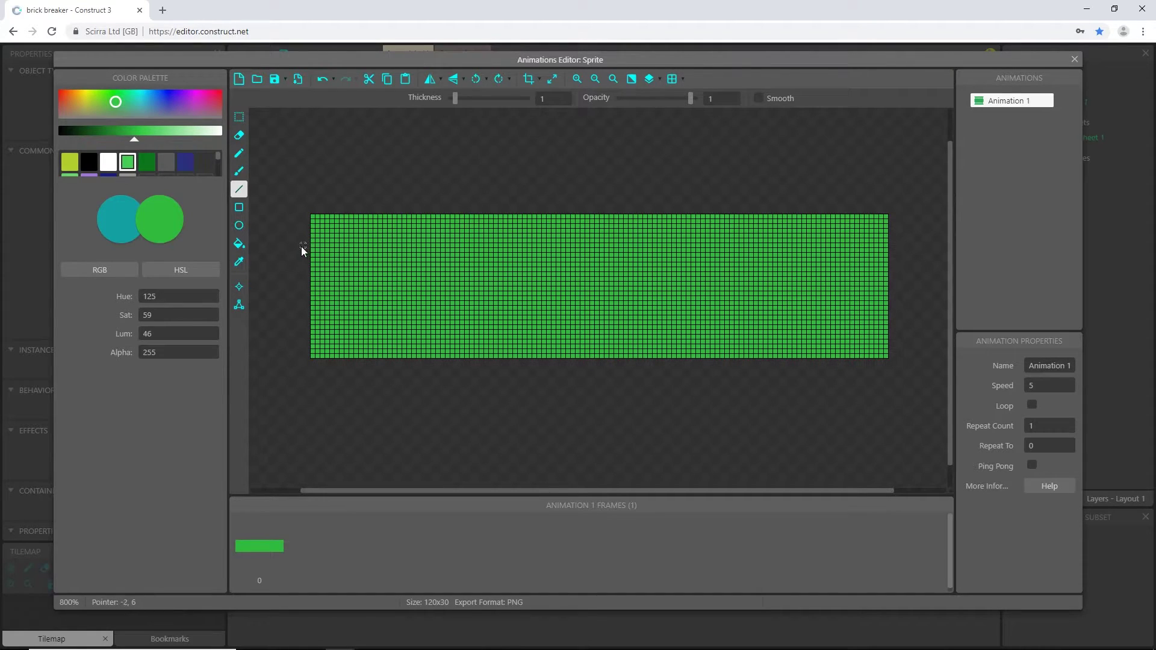
scroll(357, 237, "up", 1, "ctrl")
scroll(358, 236, "down", 1, "ctrl")
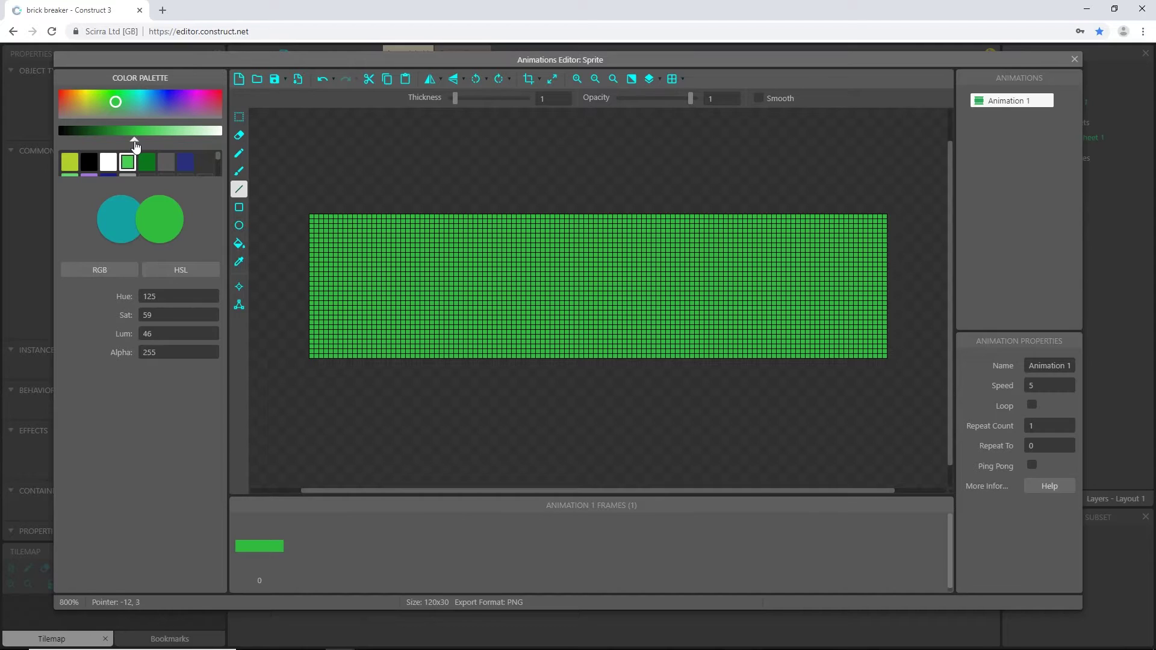
Step: Lighten the green to luminosity 70 and draw a horizontal and a vertical line three pixels in from the brick's upper and left edges
left_click_drag(134, 145, 174, 146)
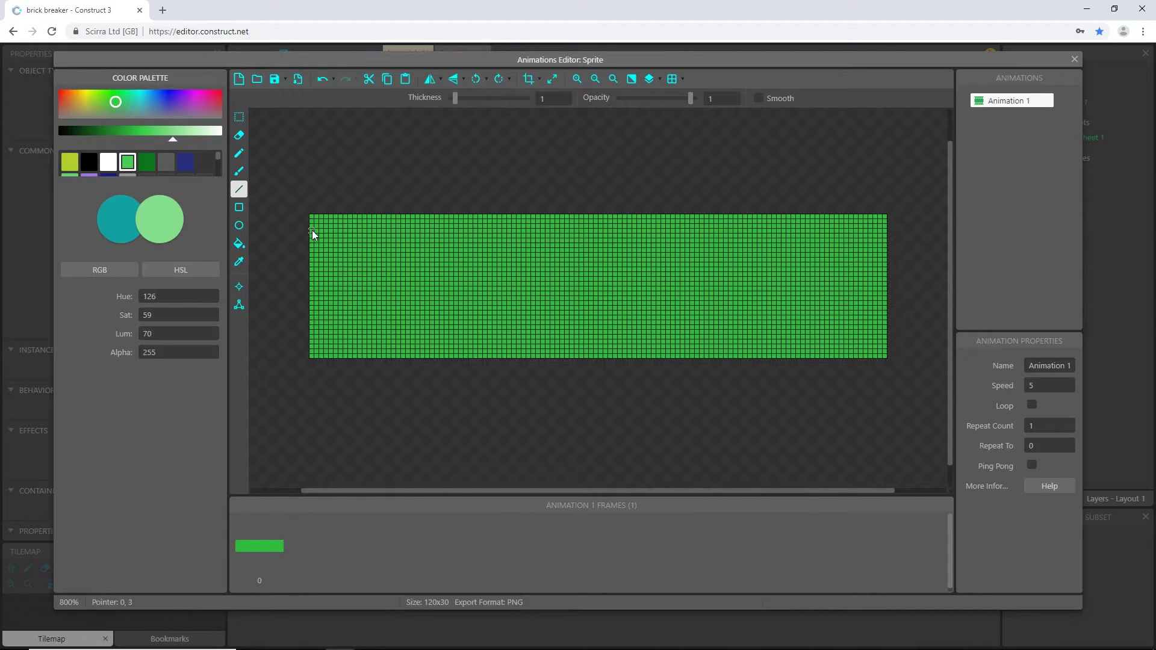
left_click_drag(313, 230, 893, 232)
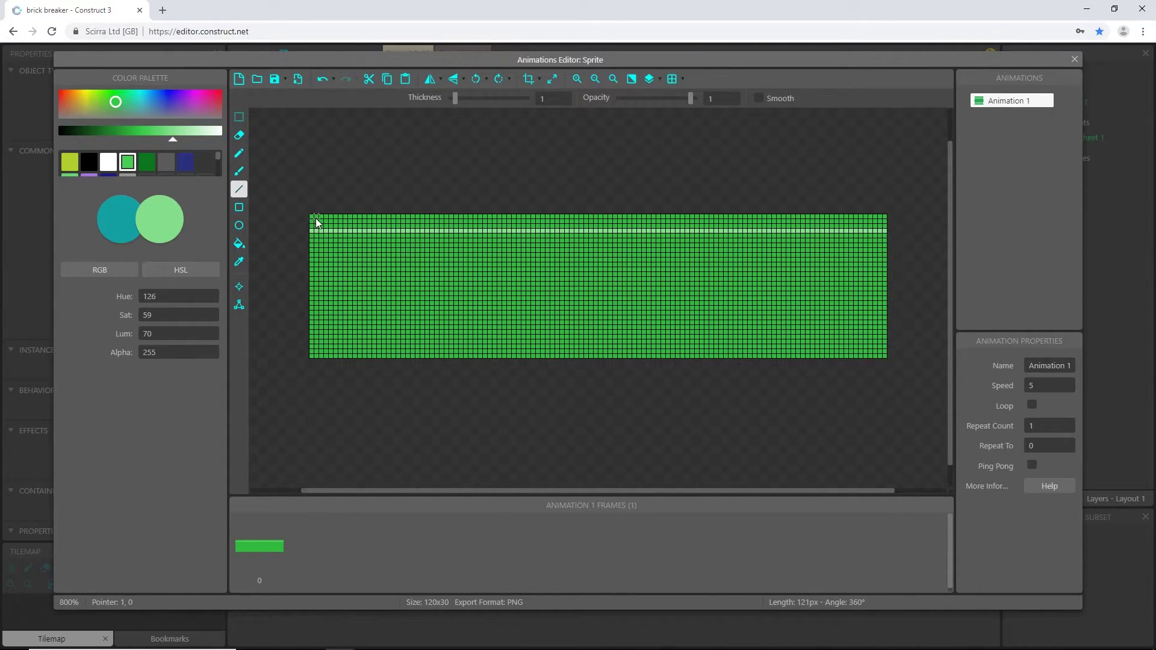
left_click_drag(324, 218, 326, 356)
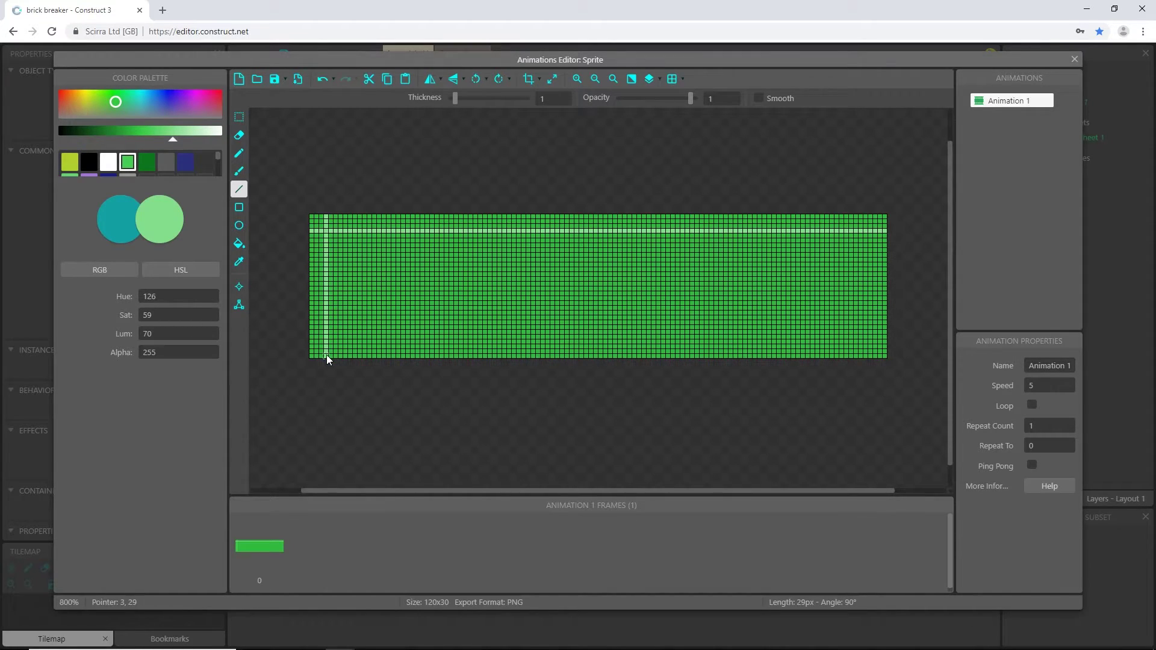
Step: Flood fill the strips between the light lines and the brick's upper and left edges with the light green
left_click(239, 245)
left_click(351, 227)
left_click(318, 227)
left_click(319, 254)
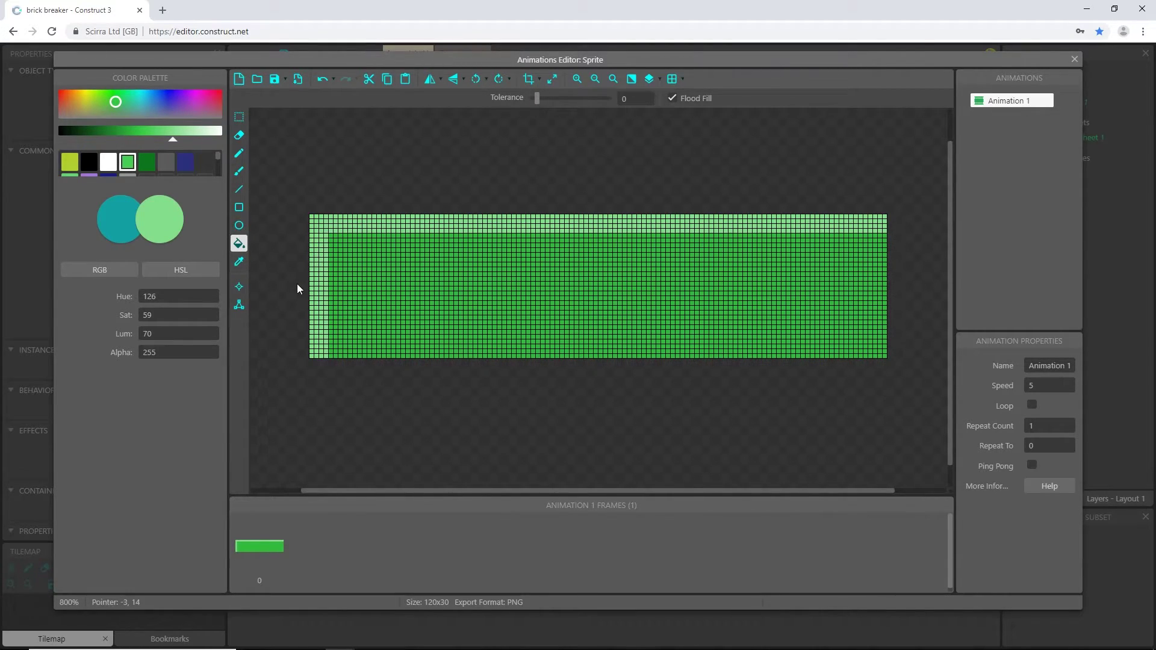
Step: Sample the brick's main green, darken it to luminosity 25, and draw a horizontal line near the lower edge up to the light strip
left_click(239, 263)
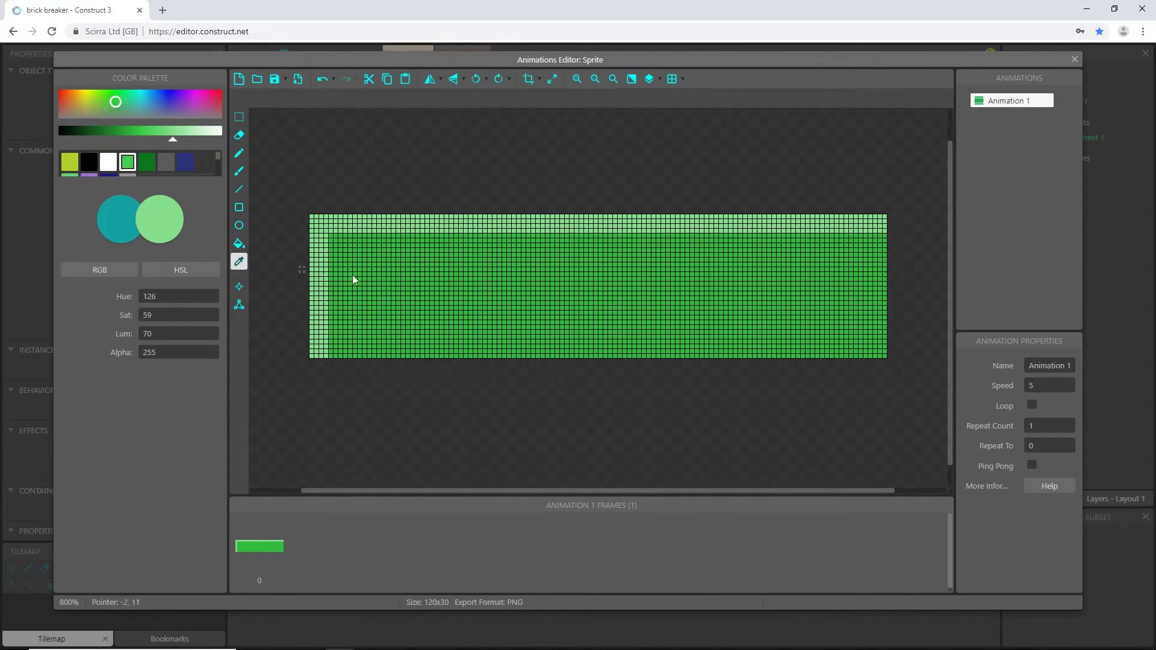
left_click(505, 291)
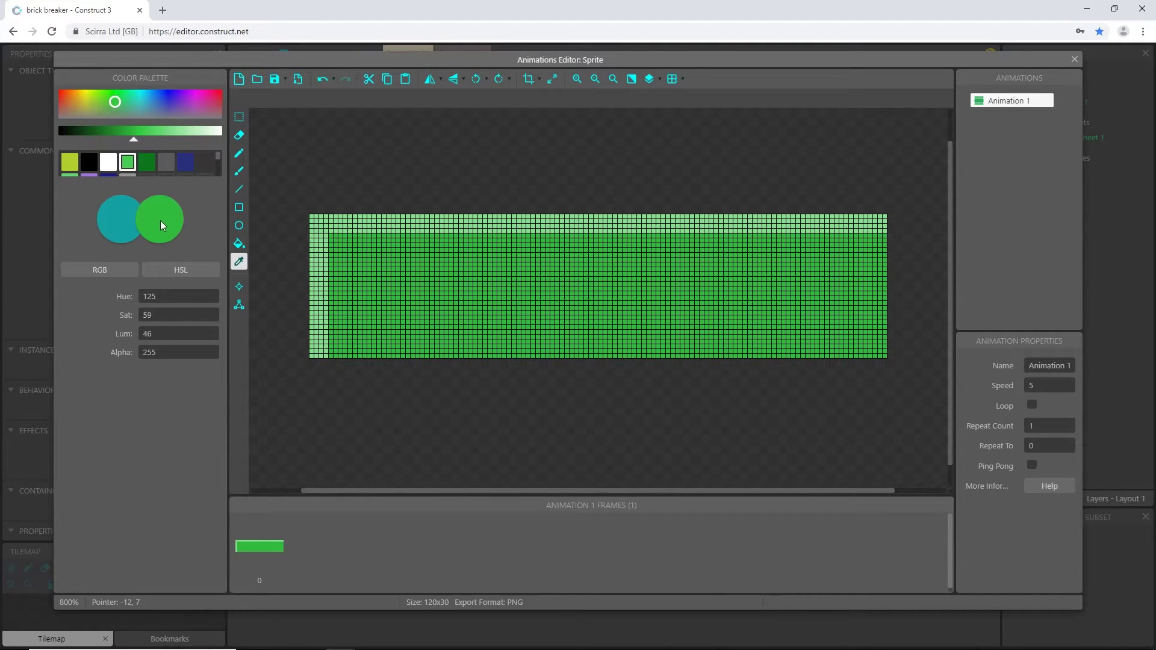
left_click_drag(133, 142, 100, 146)
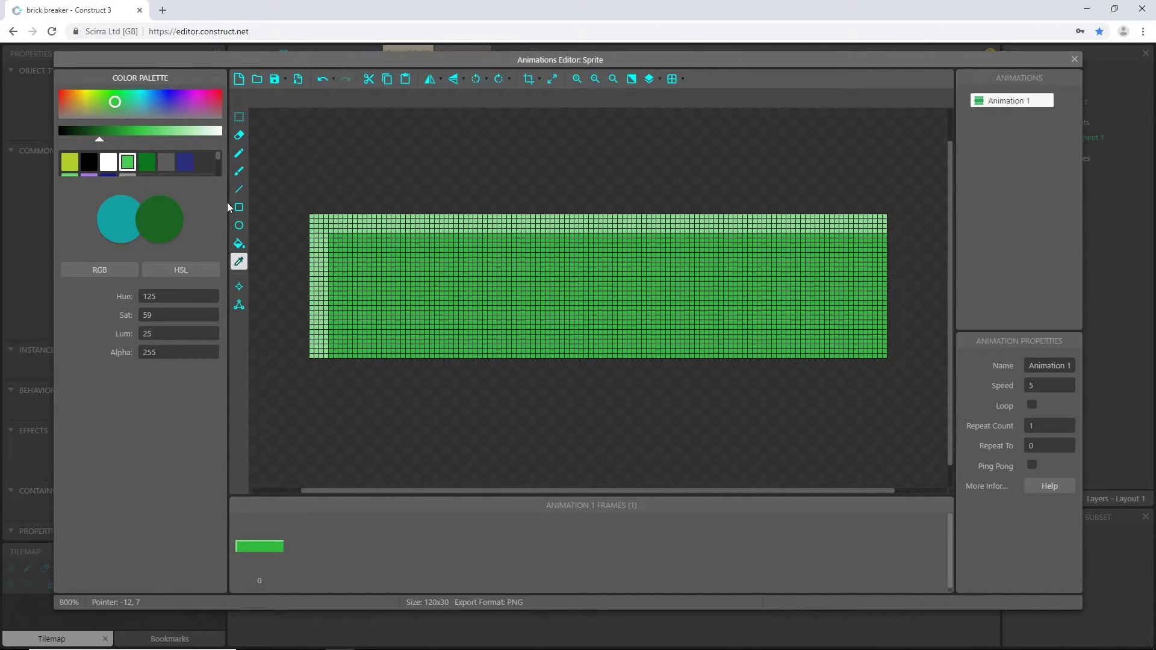
left_click(240, 190)
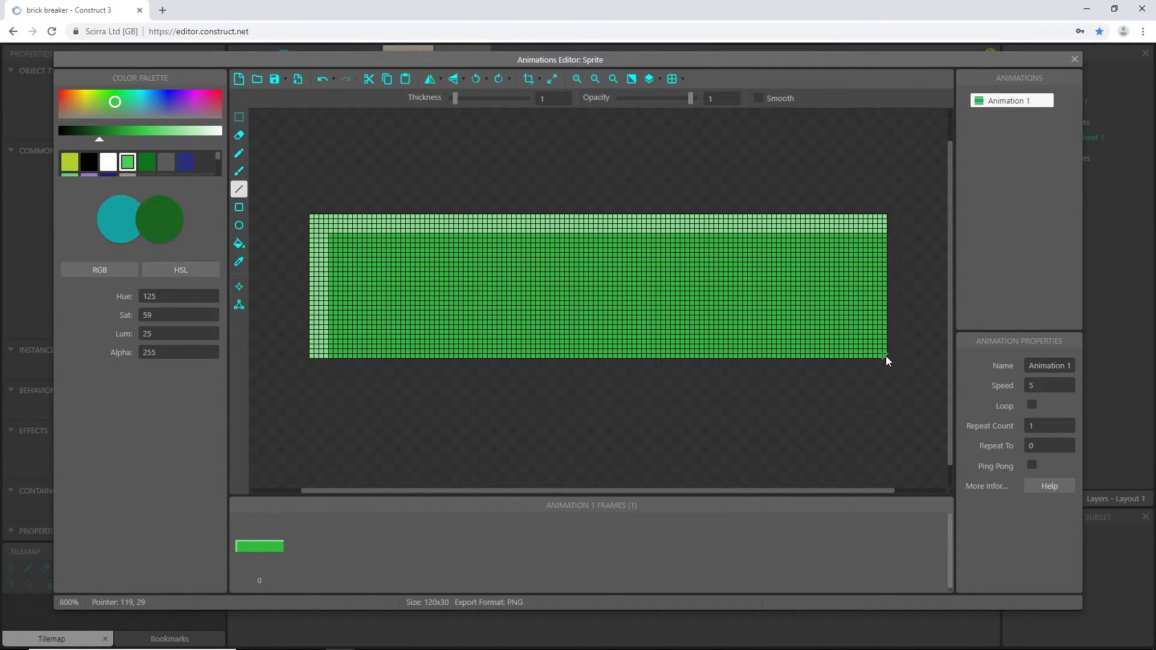
left_click_drag(886, 342, 330, 344)
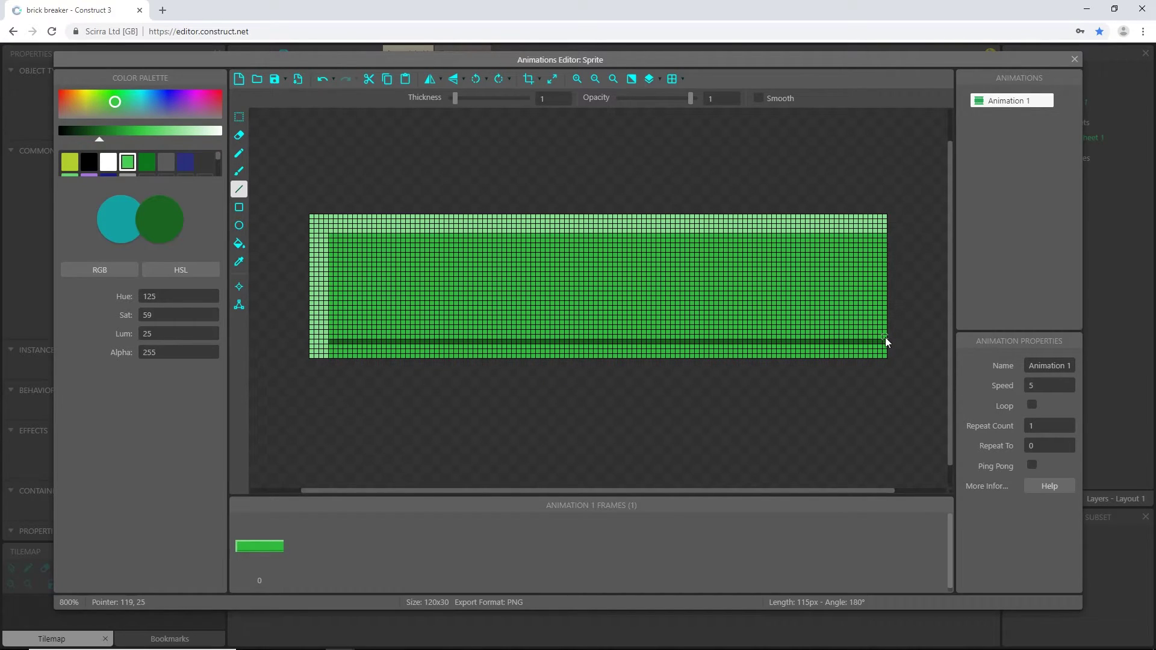
Step: Draw a dark green vertical line near the brick's right edge and flood fill the lower and right edge strips with that colour
left_click_drag(870, 339, 868, 254)
left_click(239, 243)
left_click(561, 353)
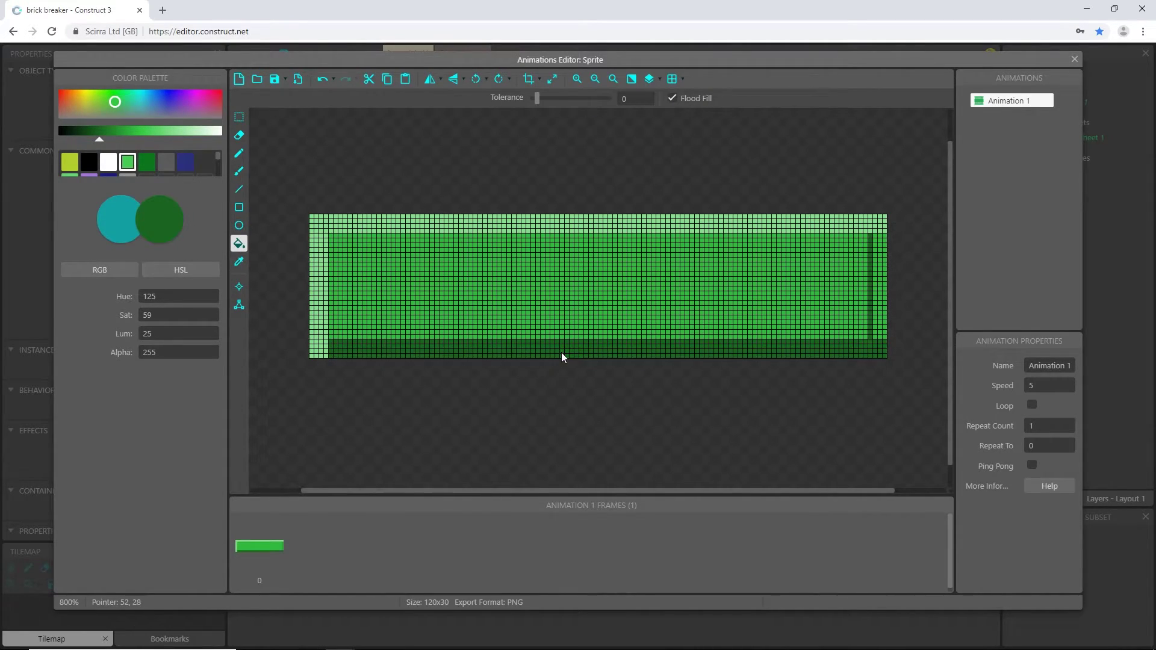
left_click(882, 294)
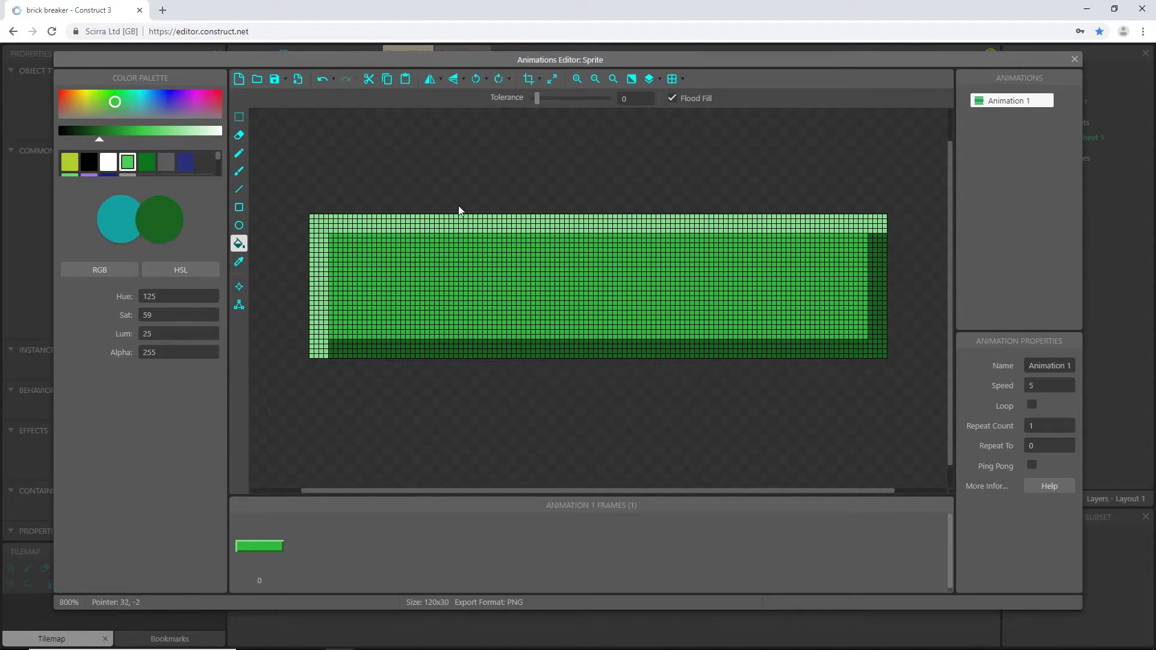
Step: Pencil dark green pixels in a diagonal staircase across the light strip at the brick's upper-right corner
left_click(238, 156)
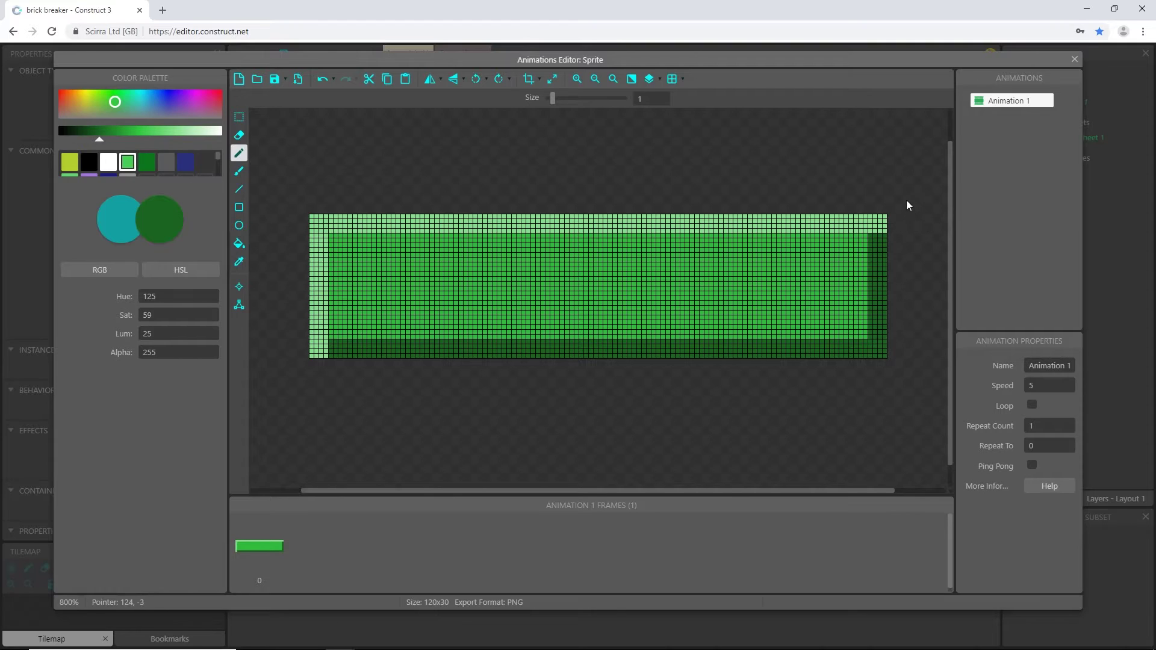
scroll(908, 206, "up", 1, "ctrl")
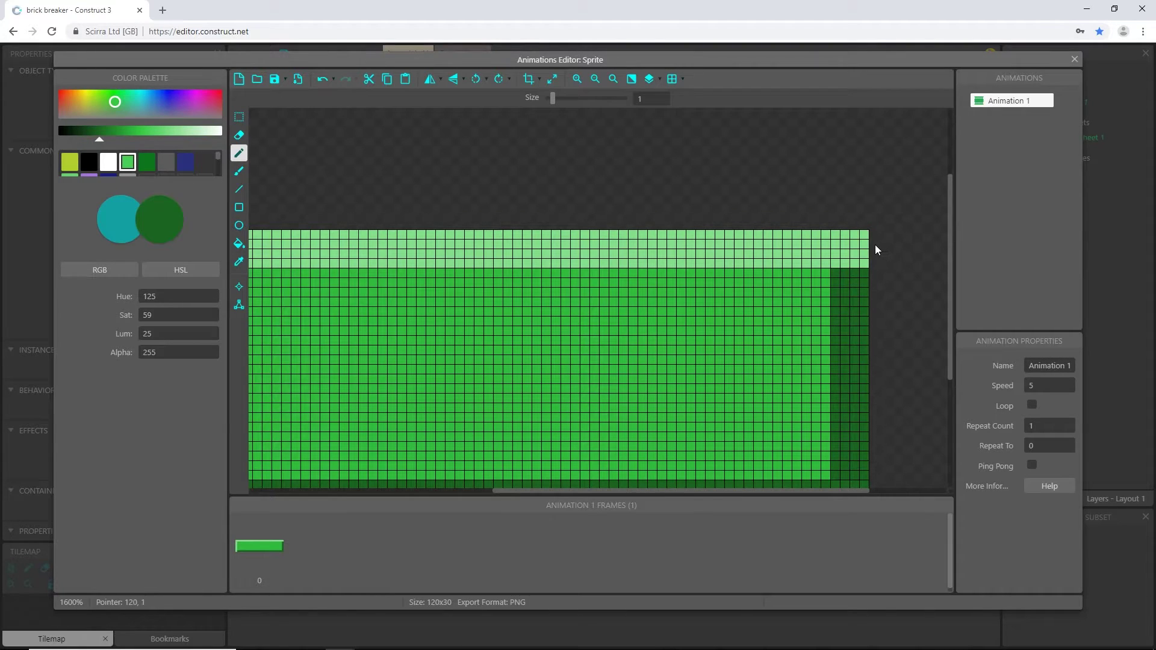
scroll(876, 247, "up", 1, "ctrl")
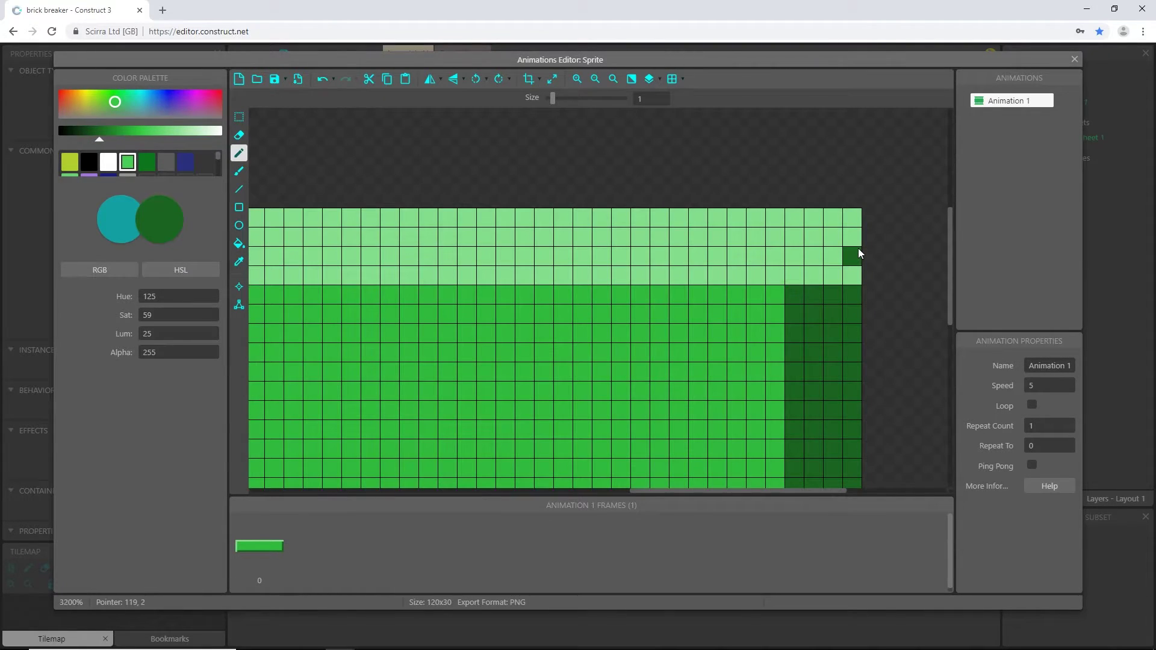
scroll(858, 248, "up", 1, "ctrl")
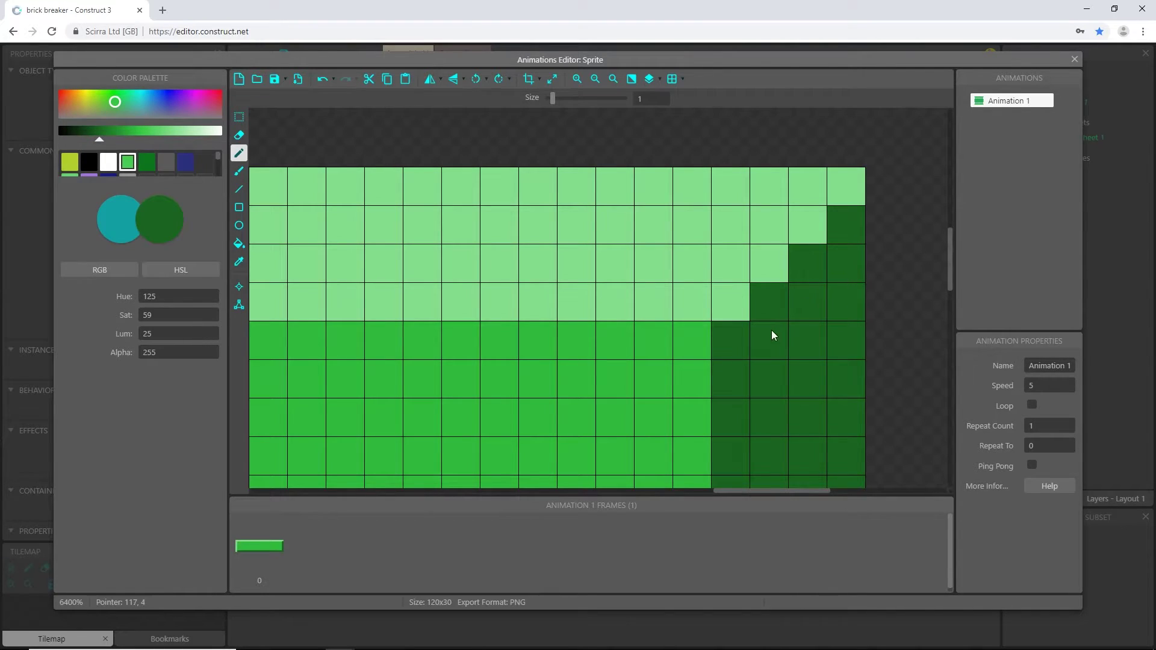
Step: Pencil a matching dark green diagonal staircase at the brick's lower-left corner and hide the pixel grid
scroll(771, 329, "down", 1, "ctrl")
middle_click_drag(341, 383, 799, 222)
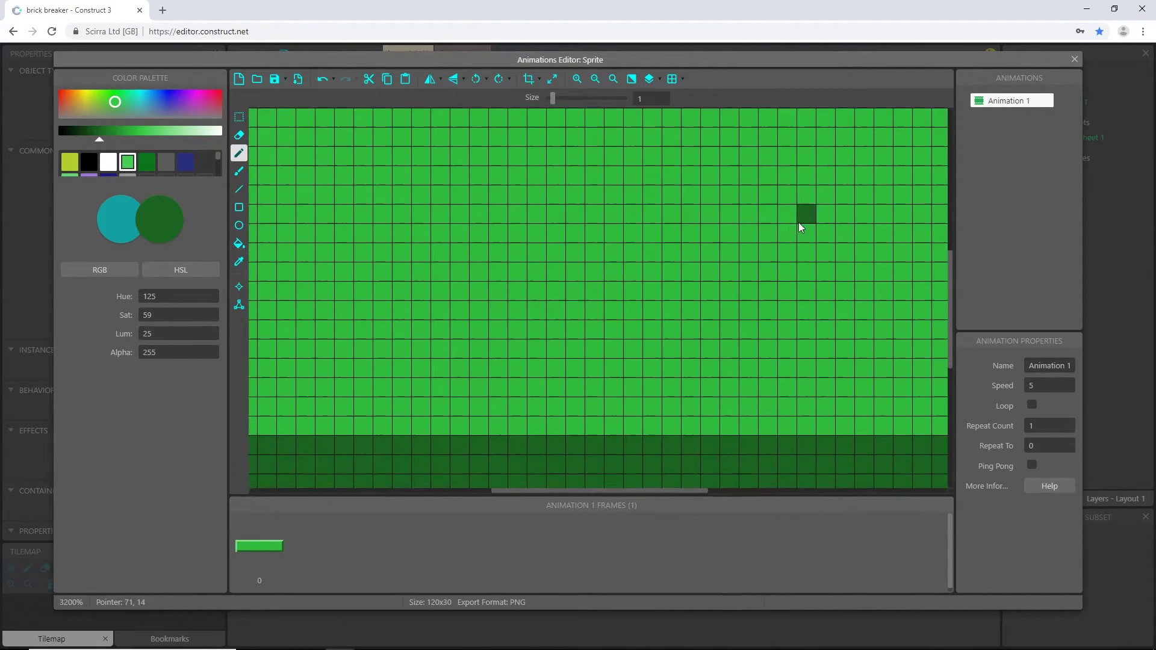
scroll(689, 261, "down", 2, "ctrl")
scroll(369, 365, "up", 2, "ctrl")
left_click(487, 324)
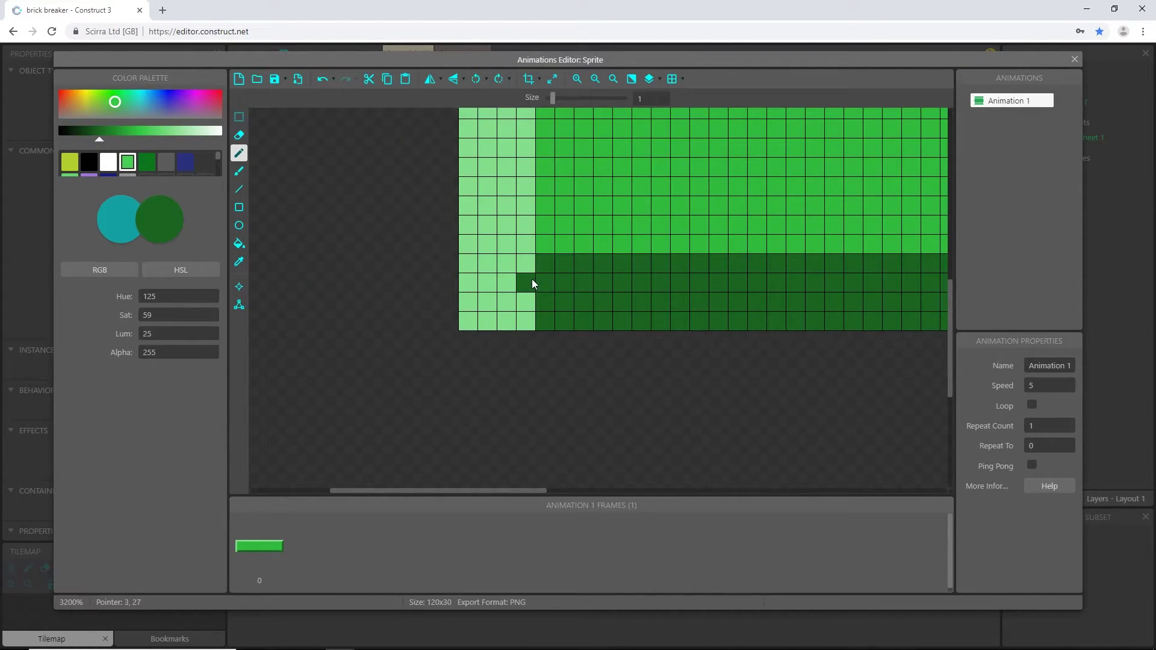
left_click(526, 303)
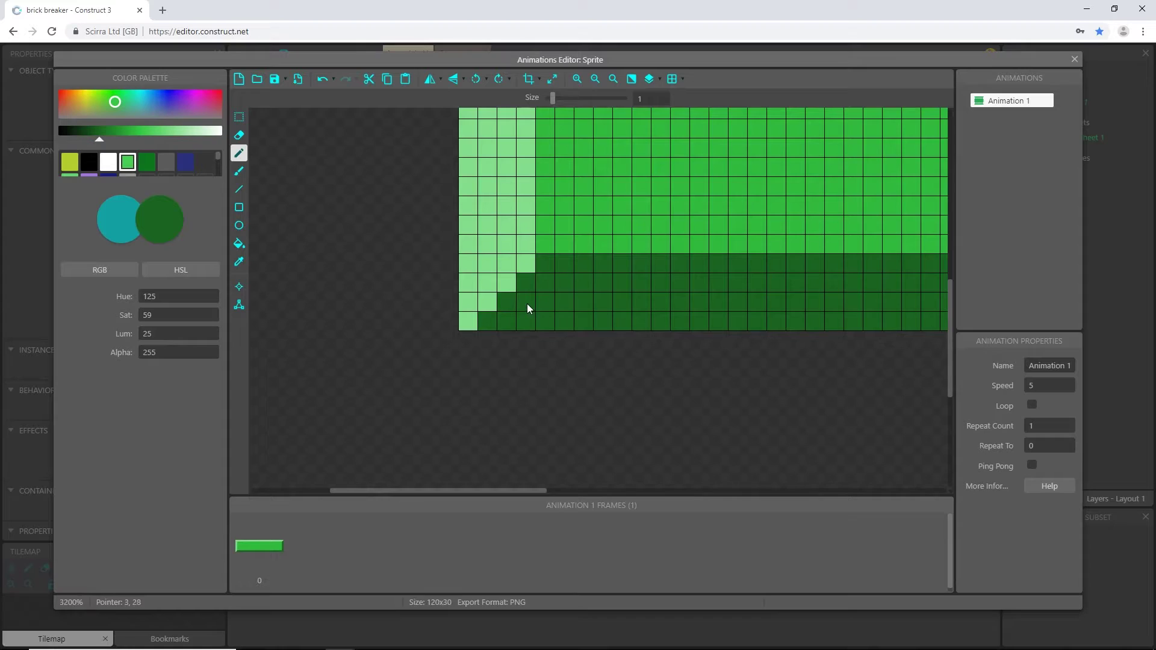
scroll(760, 352, "down", 3, "ctrl")
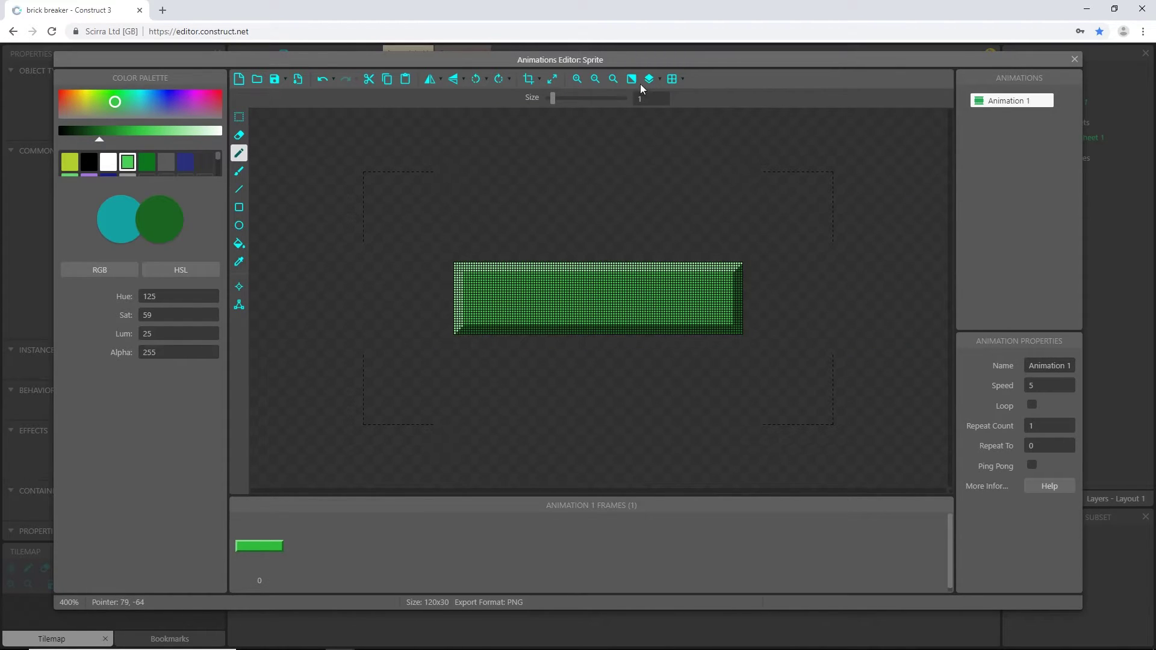
left_click(672, 79)
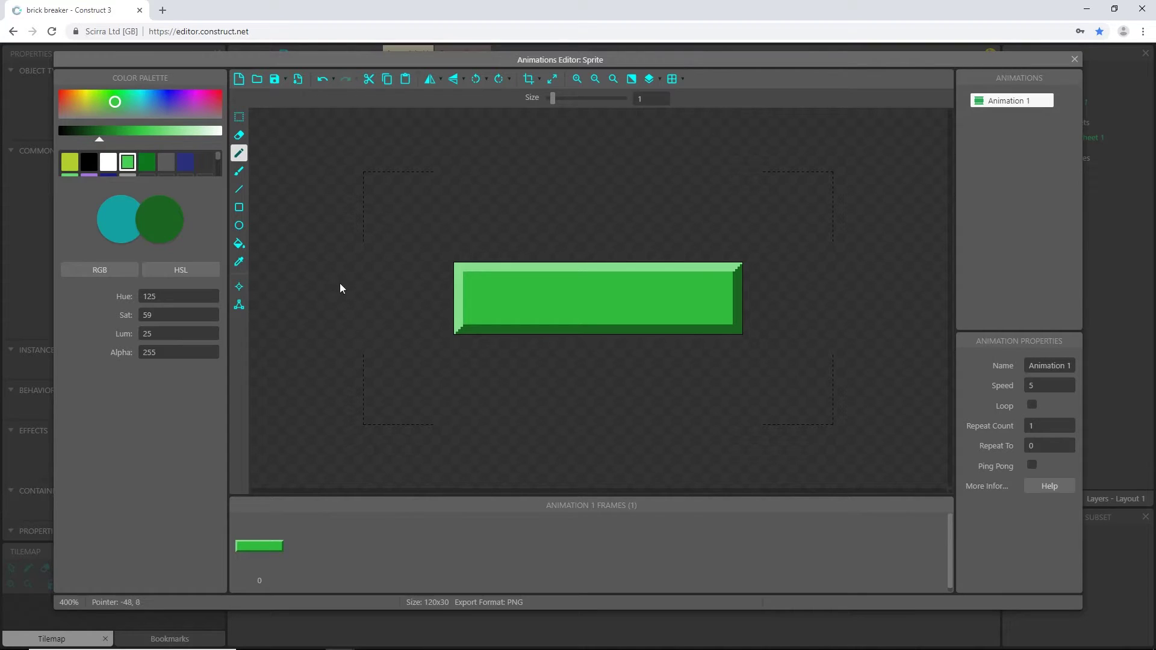
Step: Close the animations editor and rename the green brick sprite as paddle
left_click(1074, 58)
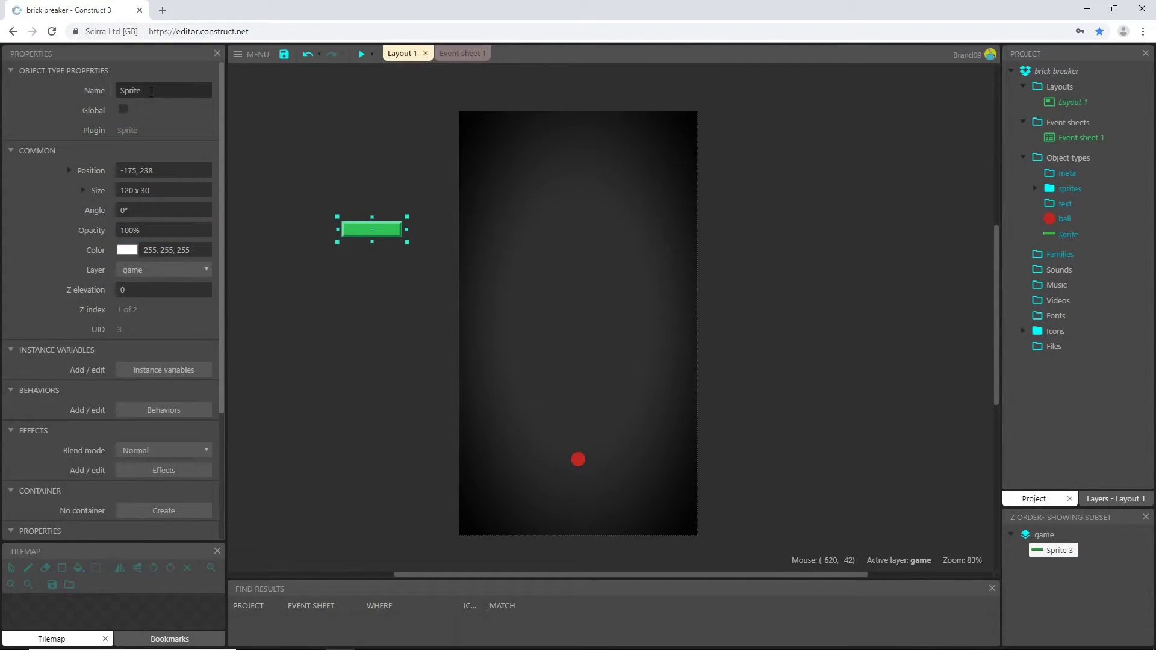
left_click(162, 90)
type("paddle")
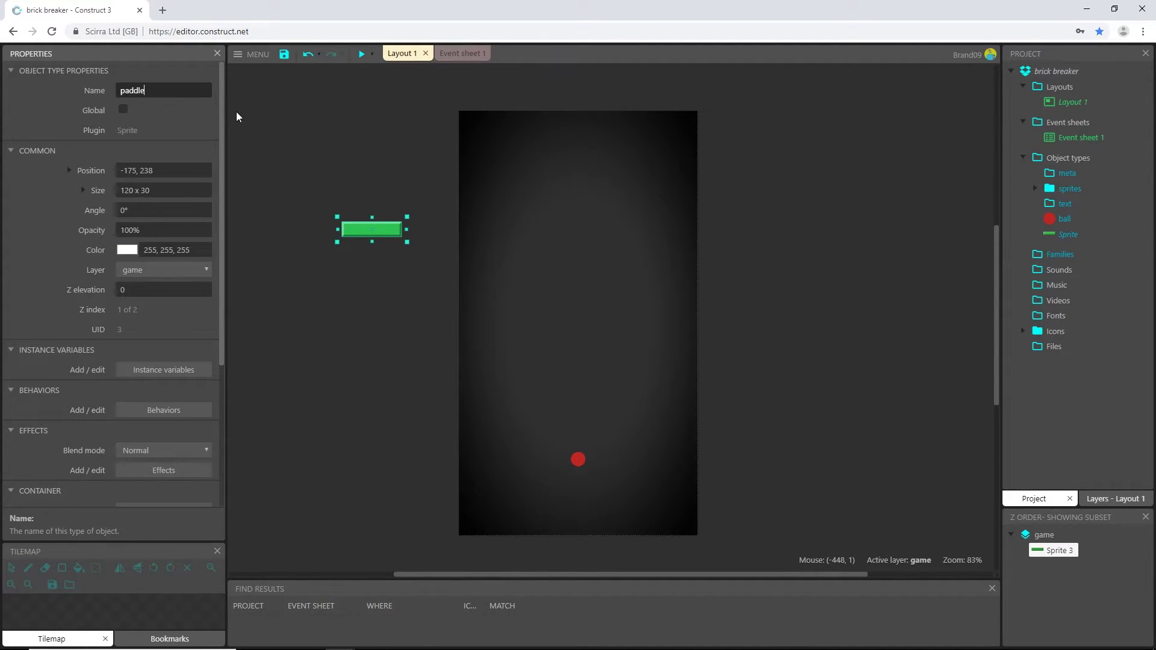
key("Tab")
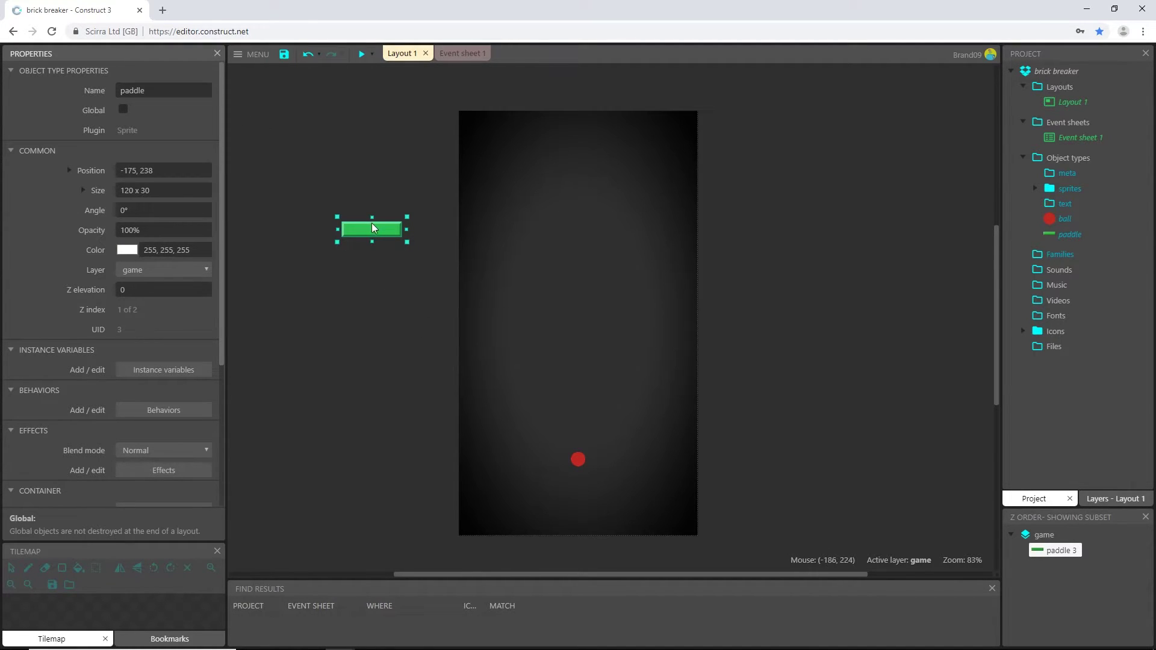
Step: Place the paddle below the ball at position X 240, Y 780 and save the project
left_click_drag(384, 228, 593, 506)
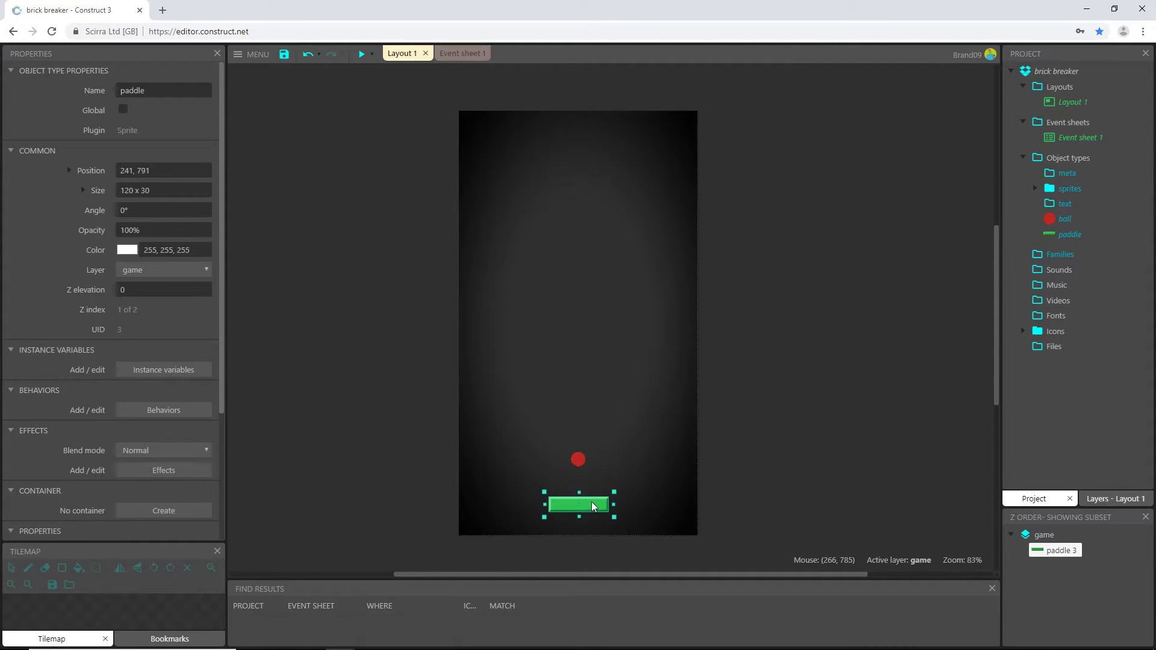
left_click(68, 170)
left_click(159, 198)
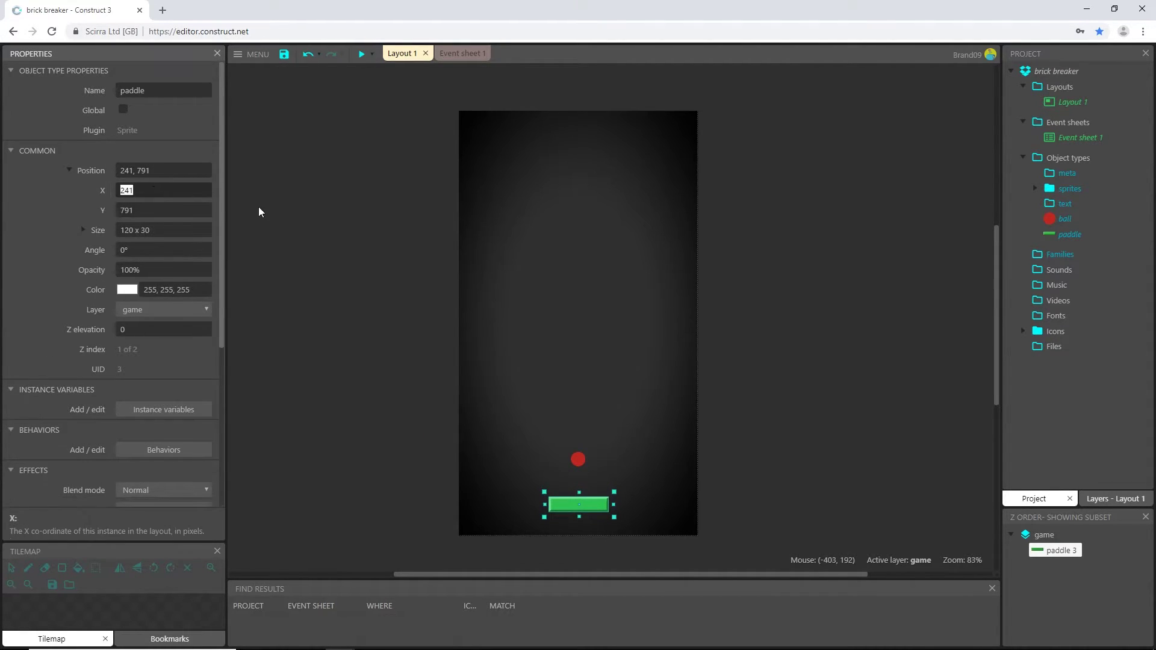
type("240")
key("Tab")
type("780")
key("Tab")
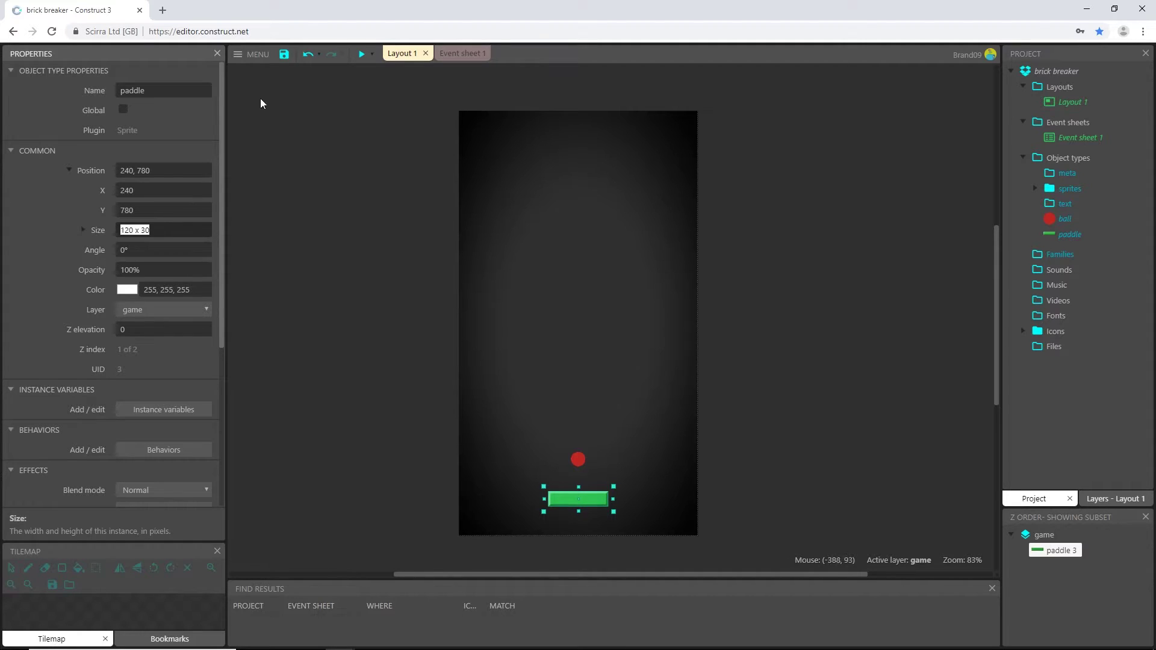
left_click(284, 55)
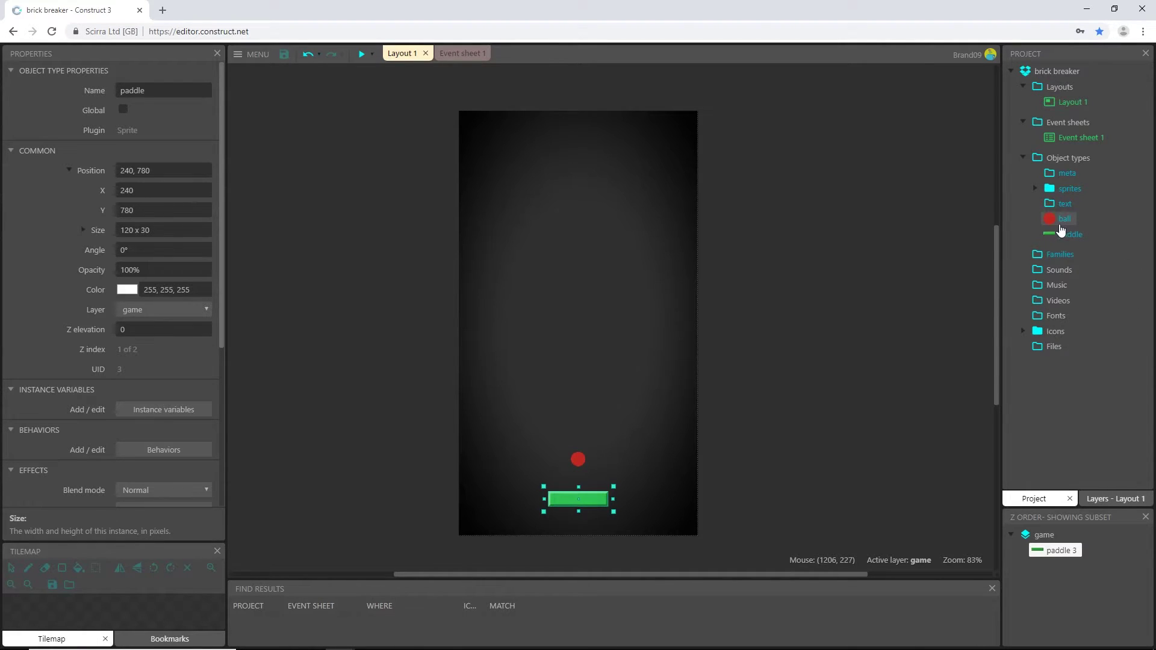
Step: Move the ball and paddle object types into the sprites folder and select the Object types folder
left_click(1061, 224)
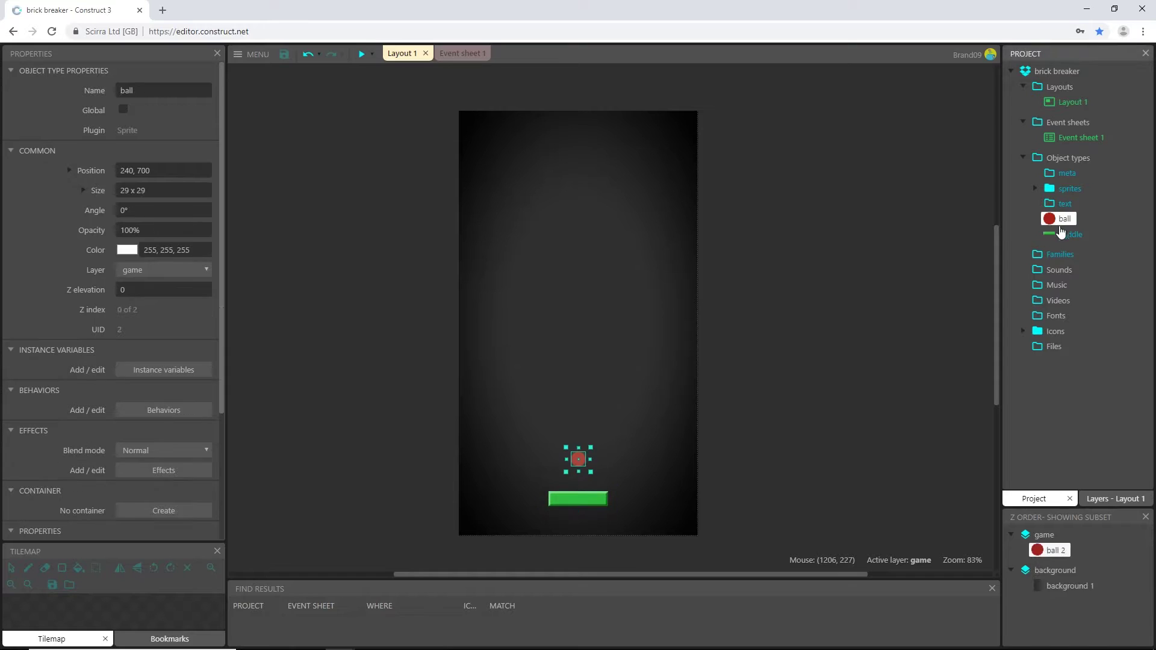
left_click_drag(1064, 227, 1049, 204)
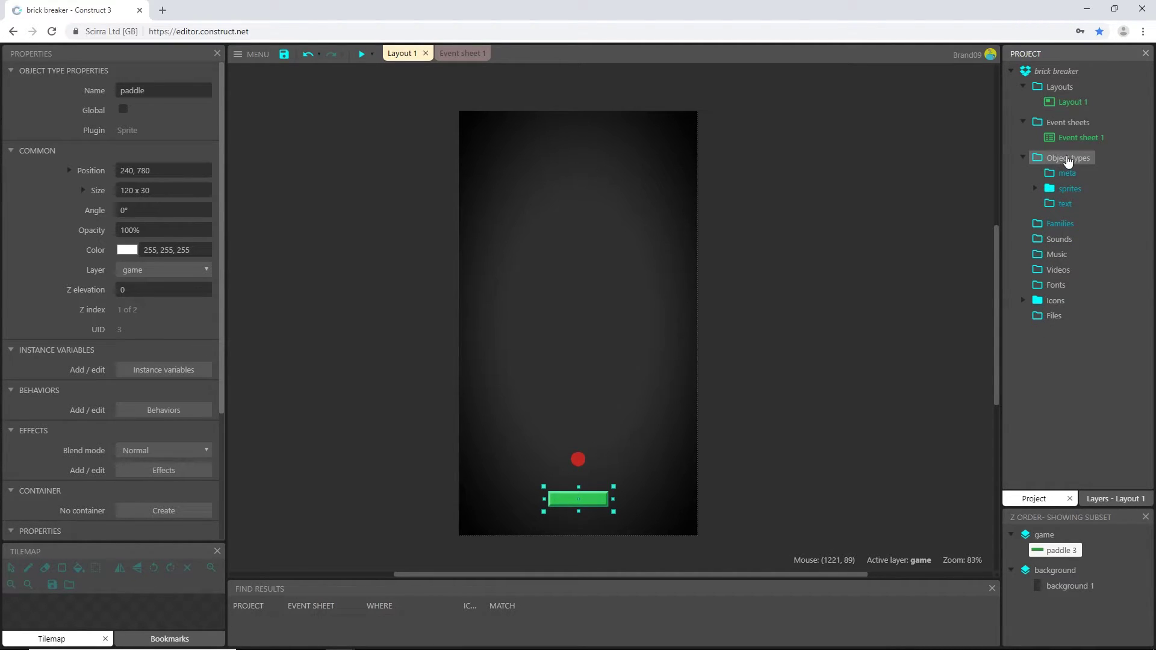
double_click(1071, 159)
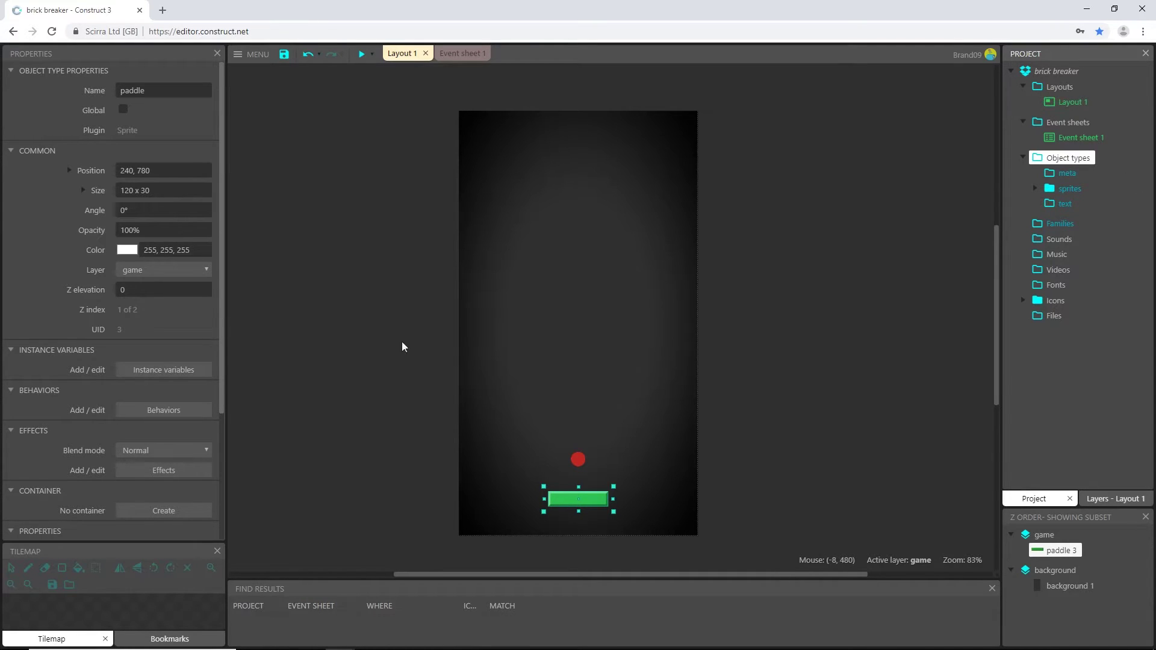
Step: Insert a new Sprite object in the empty area beside the layout, above the ball
double_click(331, 239)
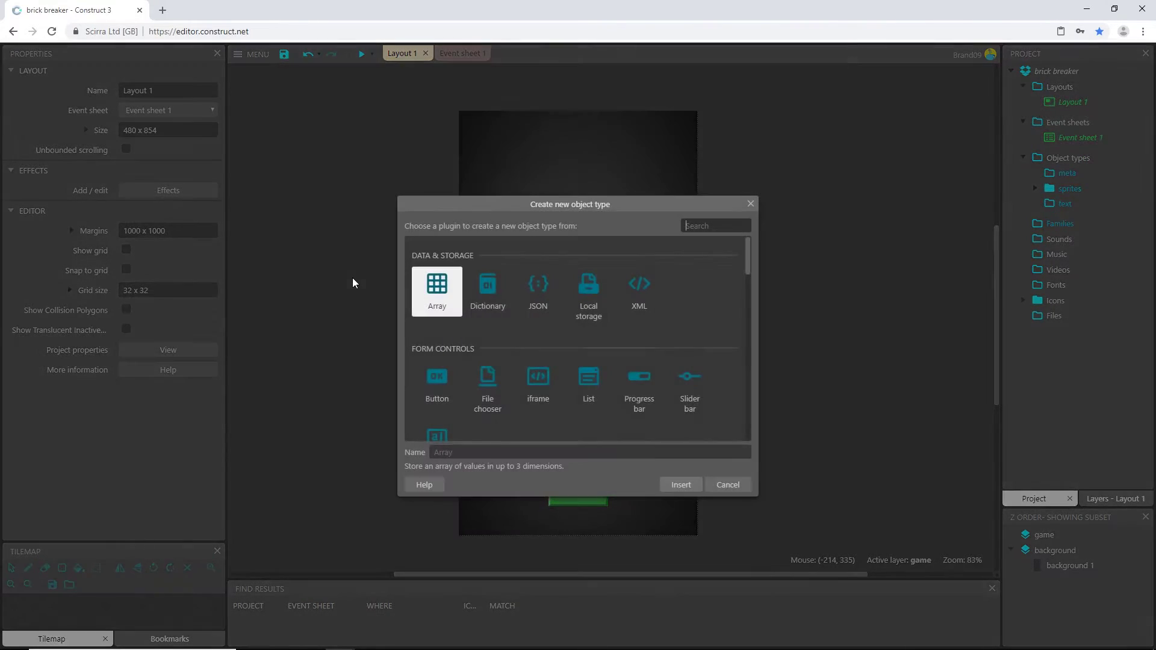
scroll(619, 392, "down", 5)
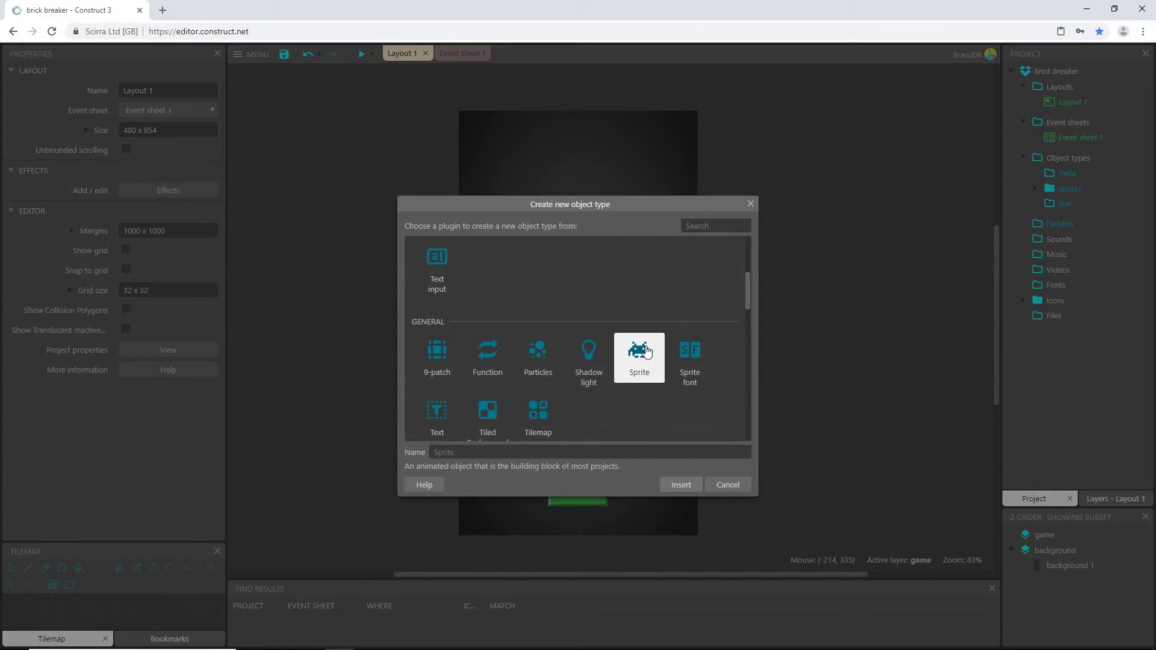
double_click(637, 355)
left_click(498, 251)
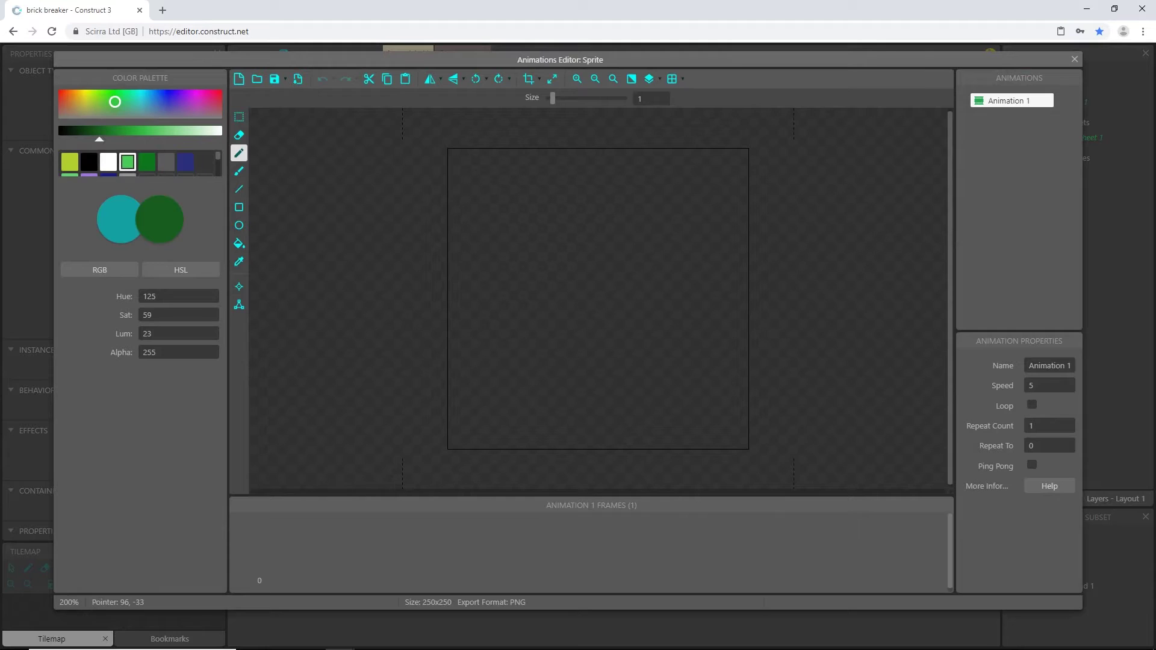
Step: Resize the new sprite's image canvas to 100 by 30 pixels
left_click(552, 82)
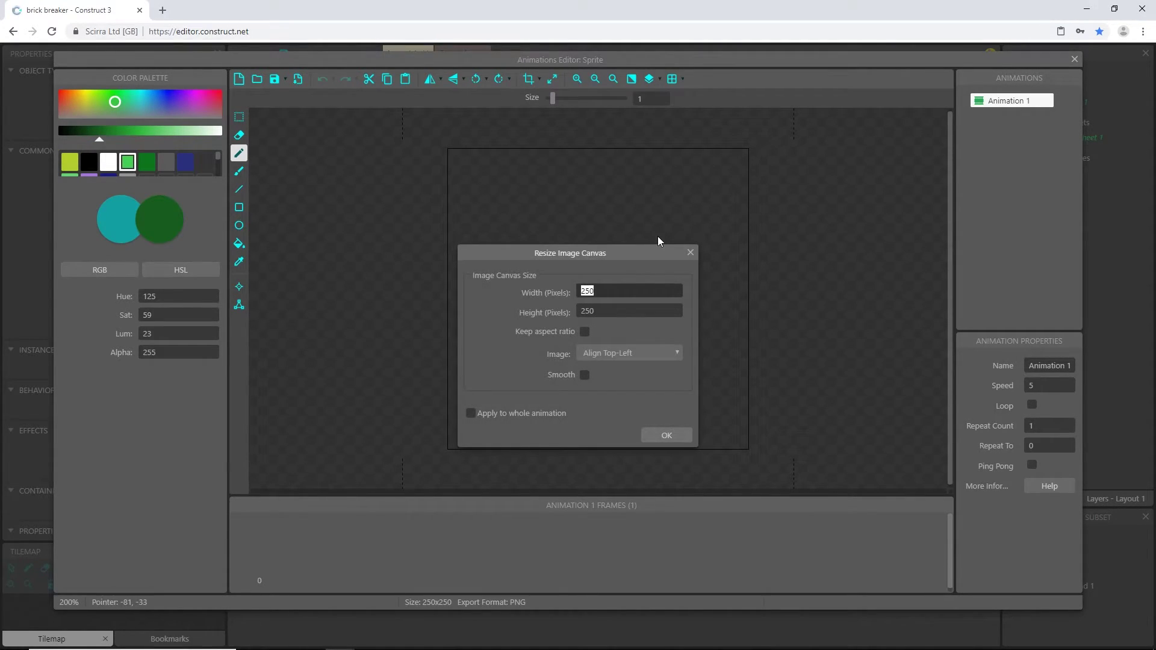
type("100")
key("Tab")
type("30")
key("Return")
scroll(622, 292, "up", 2, "ctrl")
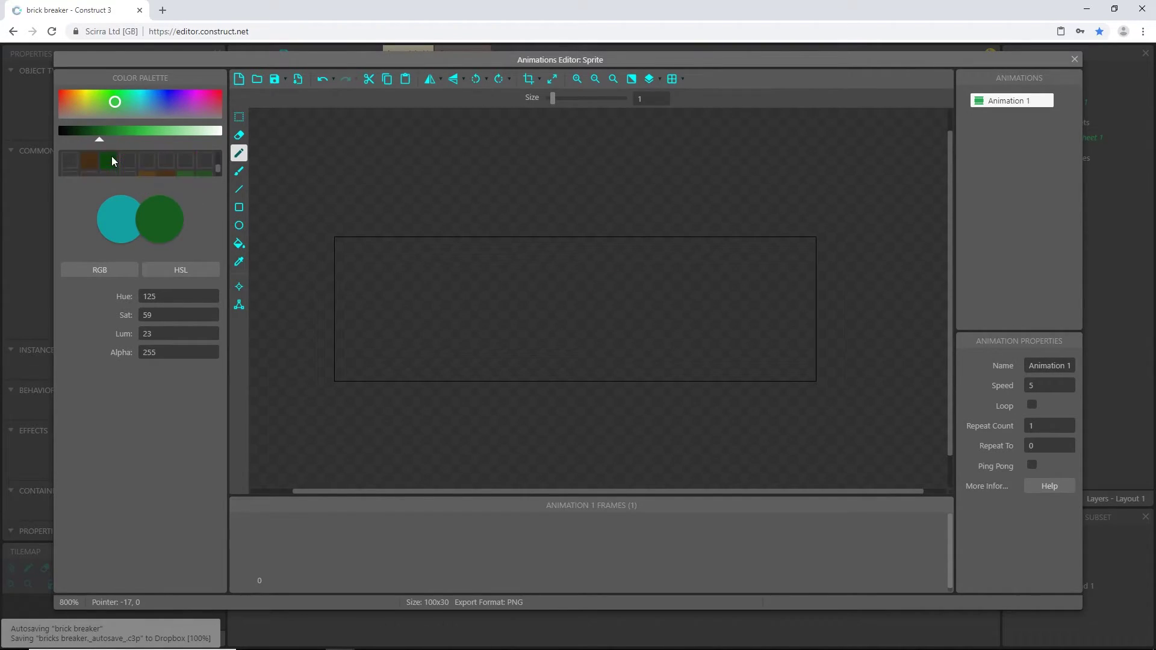
Step: Pick the teal swatch, adjust it to saturation 100 and luminosity 41, and flood fill the whole canvas with it
scroll(215, 164, "down", 2)
left_click(142, 167)
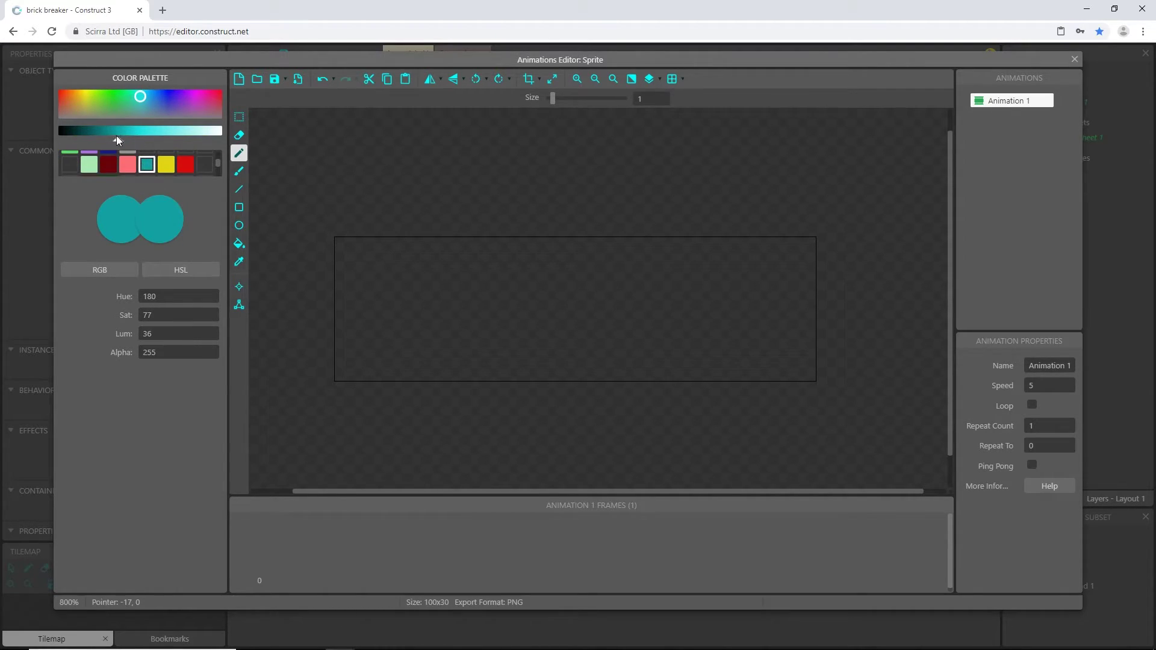
left_click_drag(116, 137, 134, 143)
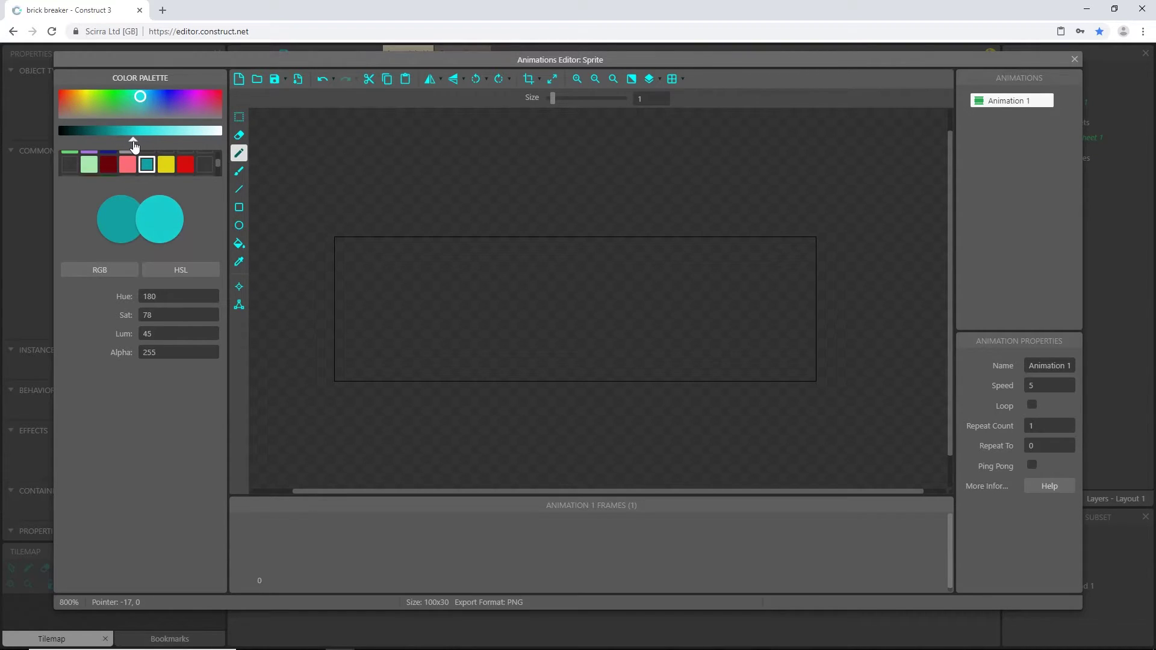
left_click_drag(174, 314, 173, 290)
left_click_drag(132, 143, 128, 143)
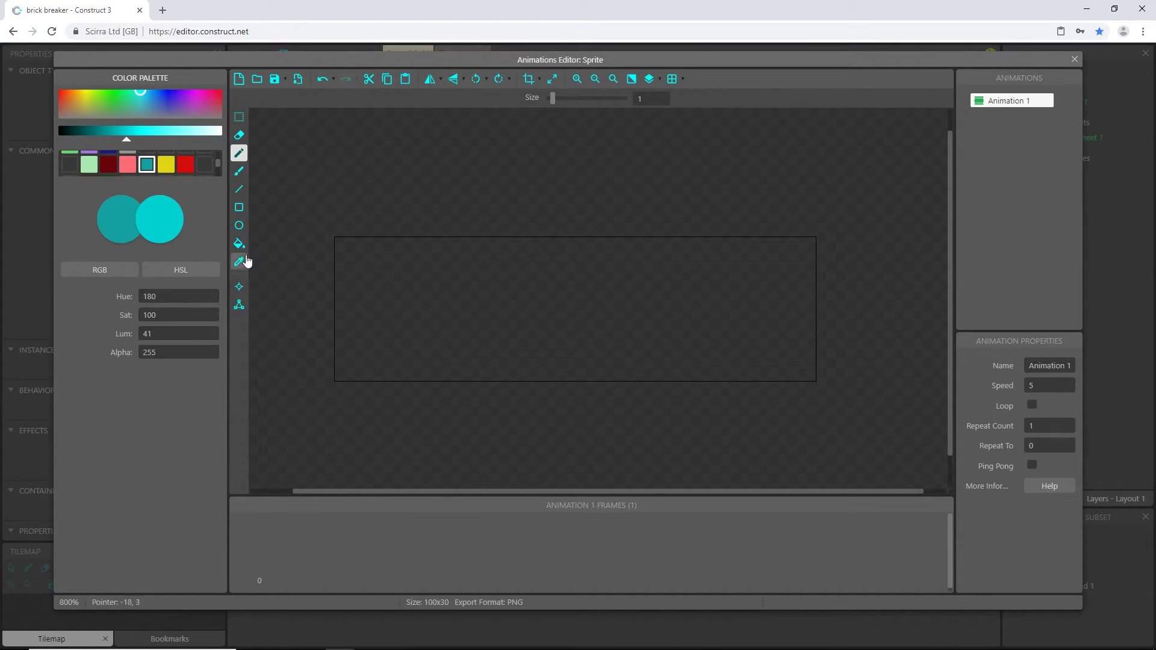
left_click(239, 244)
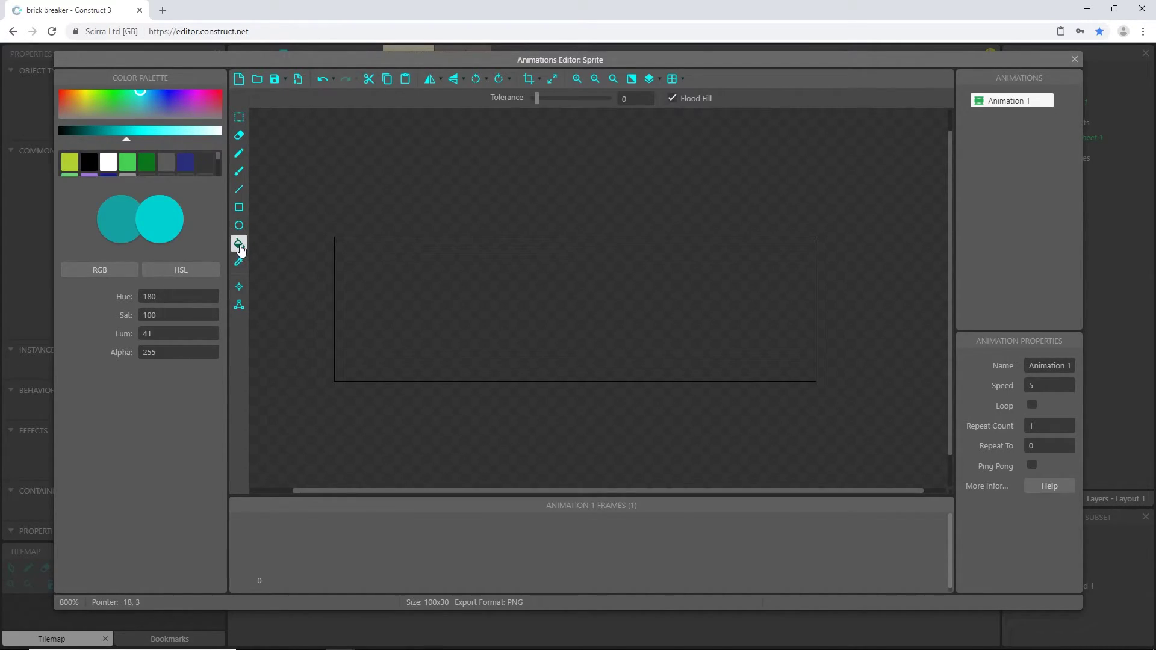
left_click(549, 308)
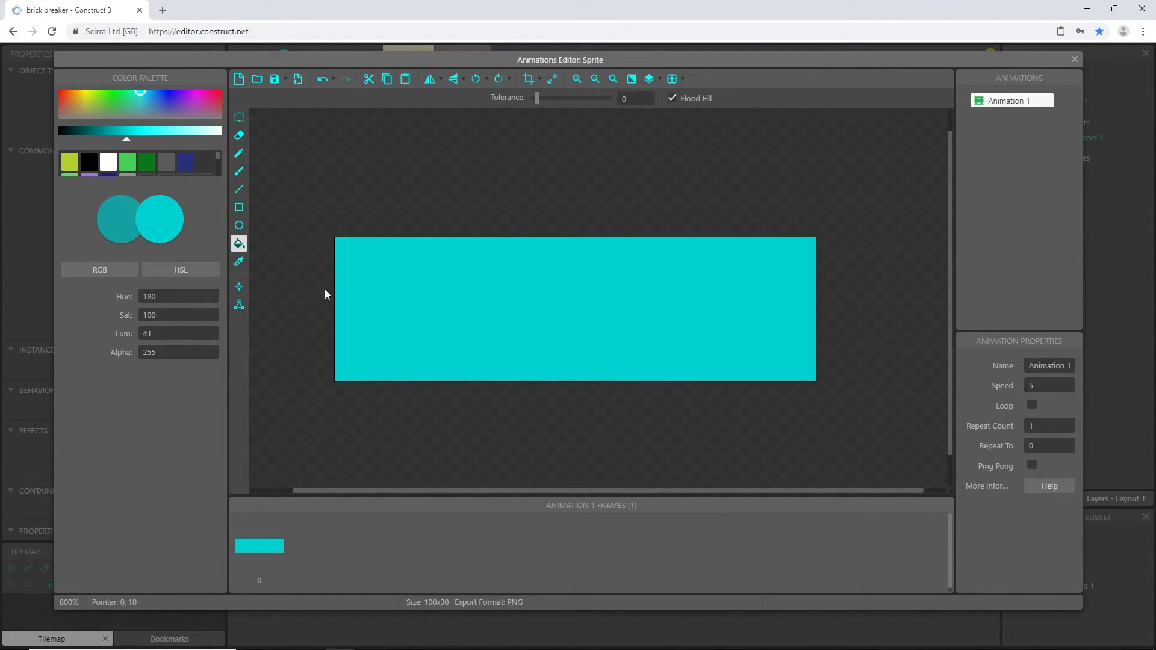
Step: Move the sprite's origin to the middle of the image and set its collision polygon to the bounding box
left_click(240, 292)
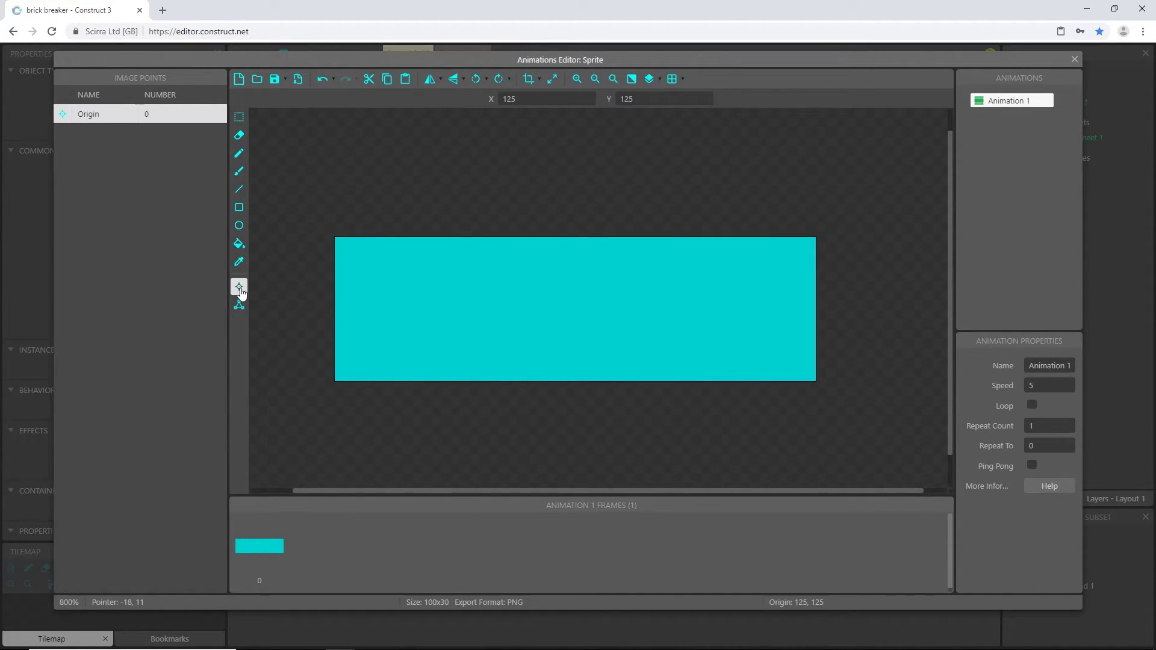
key("KP_5")
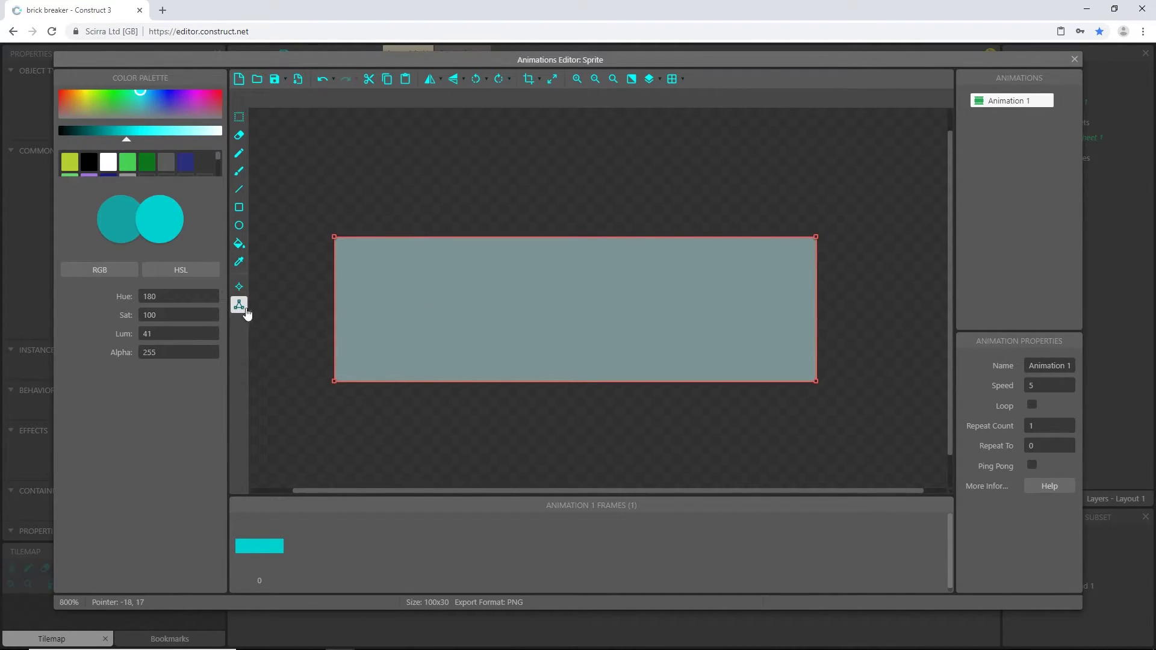
right_click(334, 237)
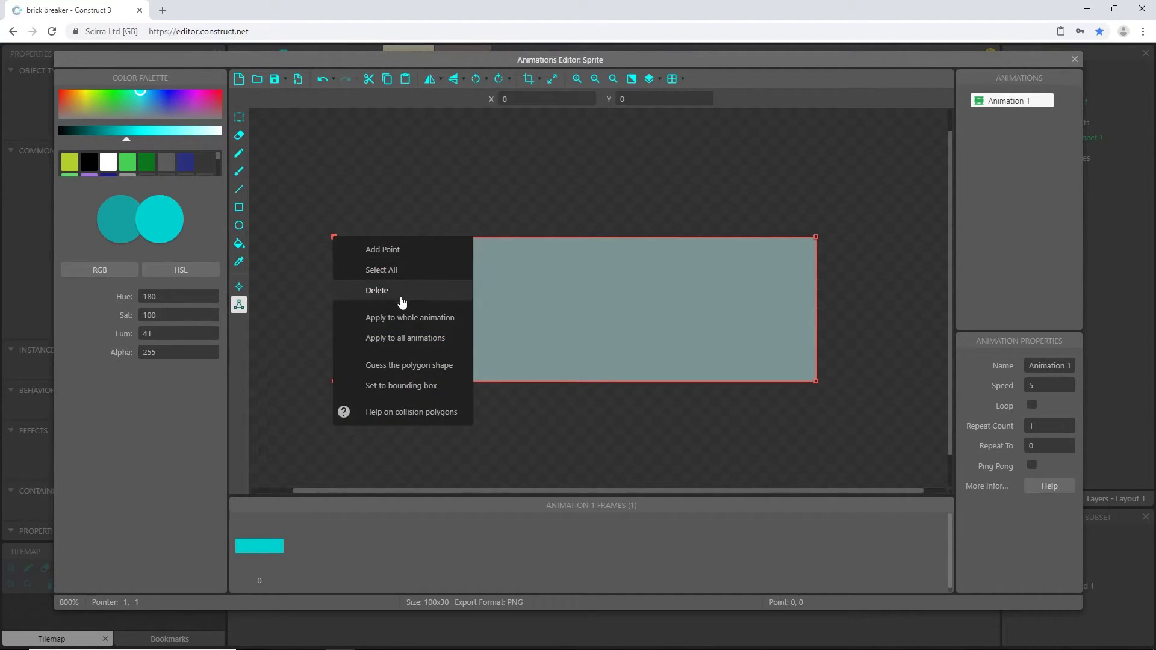
left_click(413, 397)
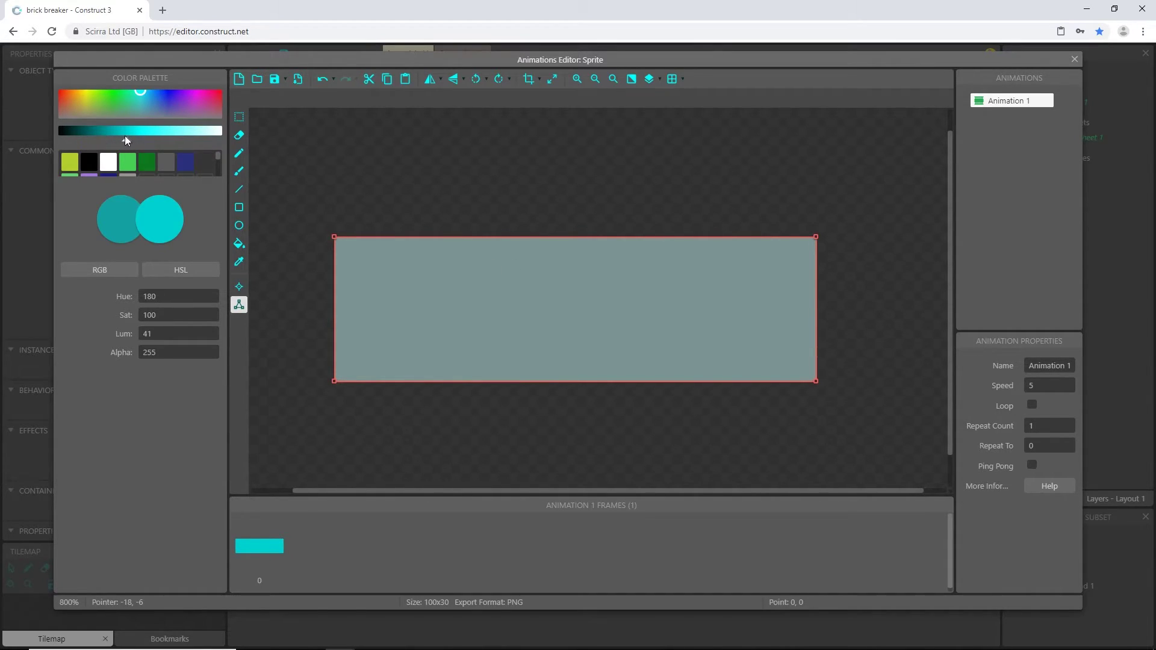
Step: Set the colour's luminosity to 70, show the pixel grid, and draw one-pixel lines across the brick's fourth row and down its fourth column
left_click_drag(127, 145, 175, 146)
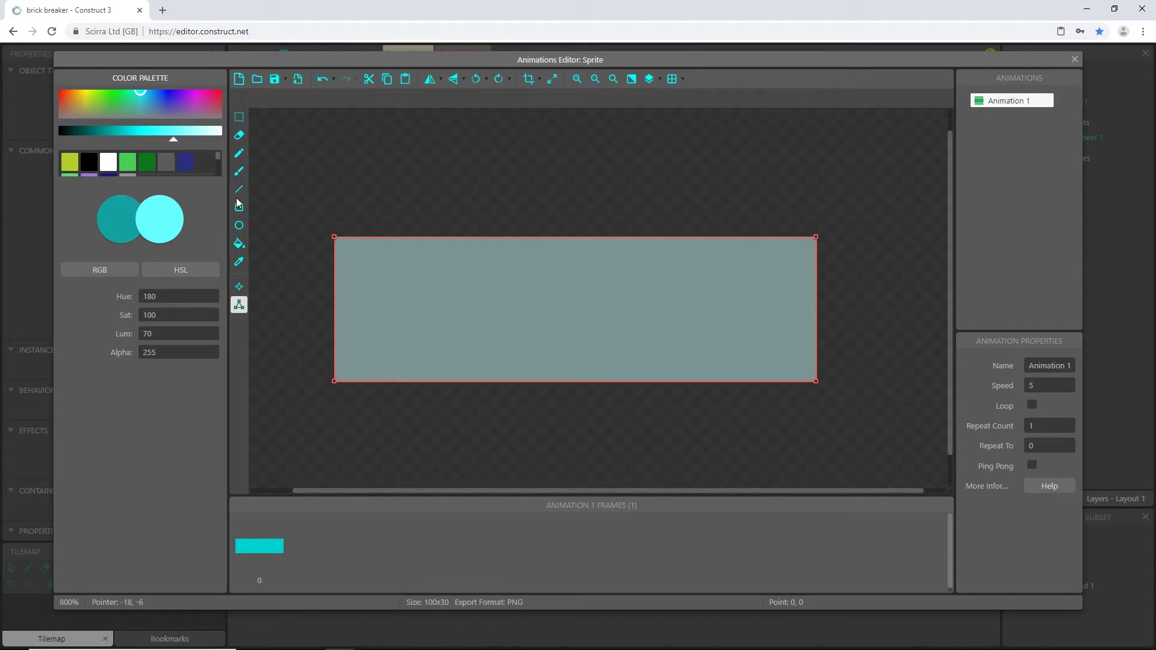
left_click(672, 80)
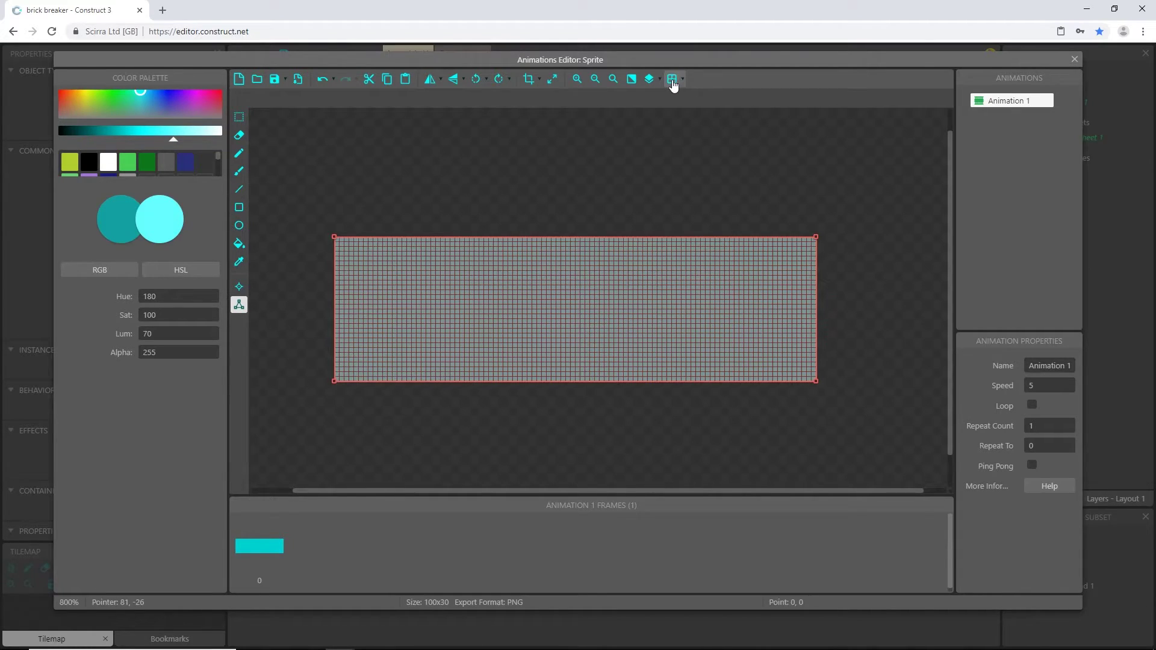
left_click(239, 189)
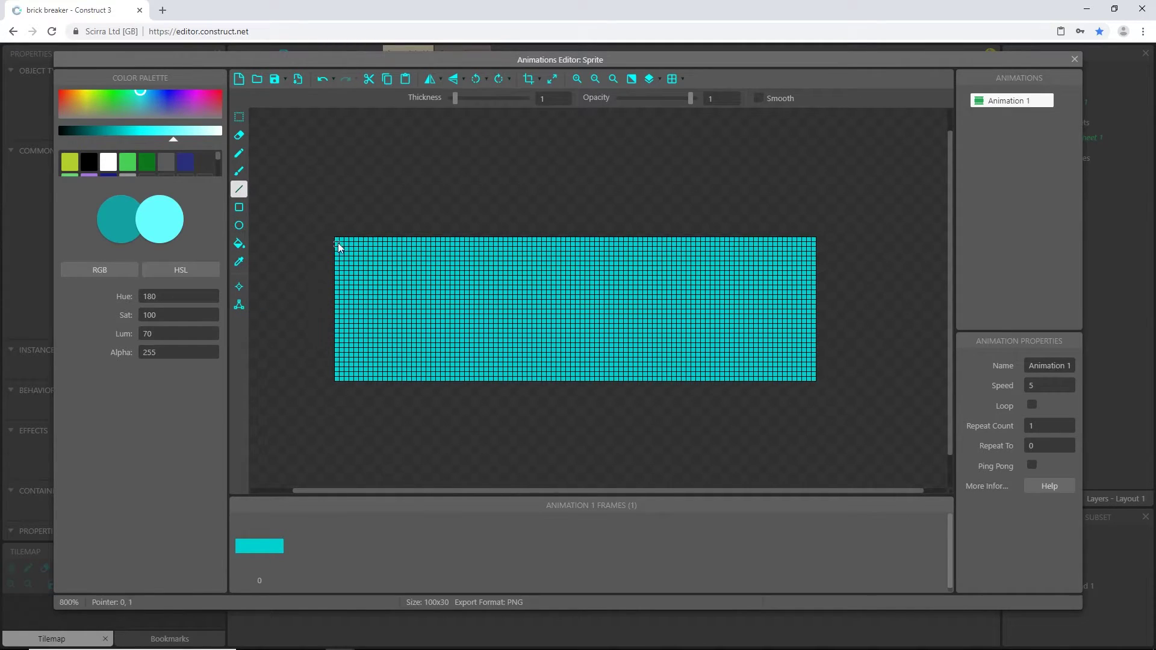
left_click_drag(339, 259, 825, 259)
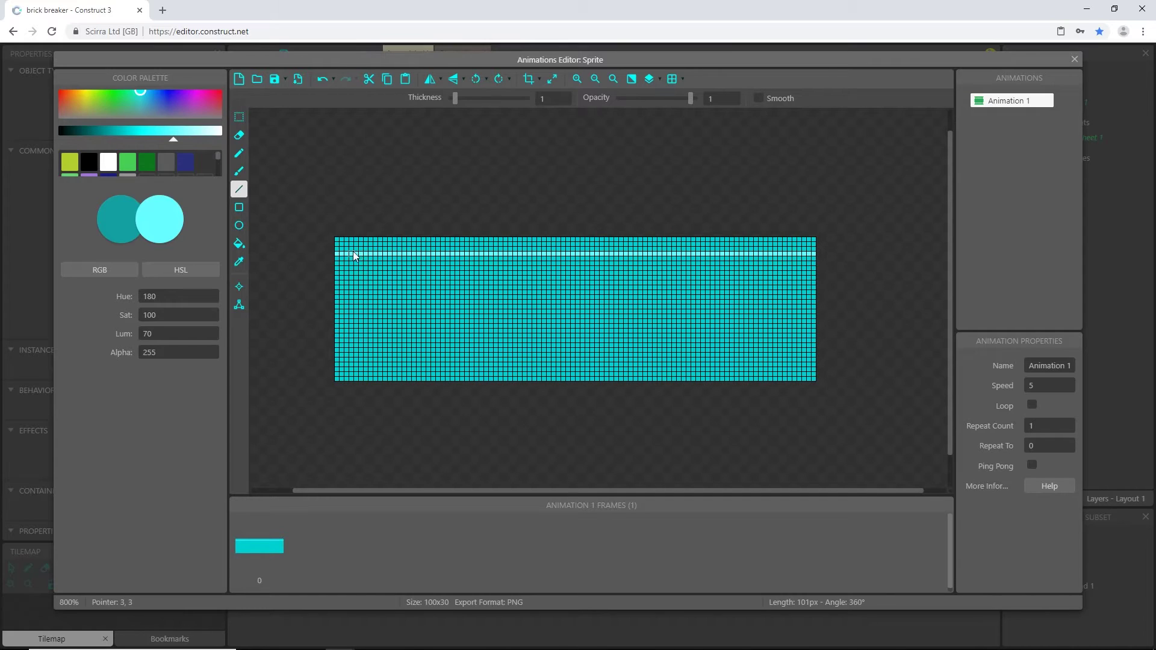
left_click_drag(348, 242, 354, 403)
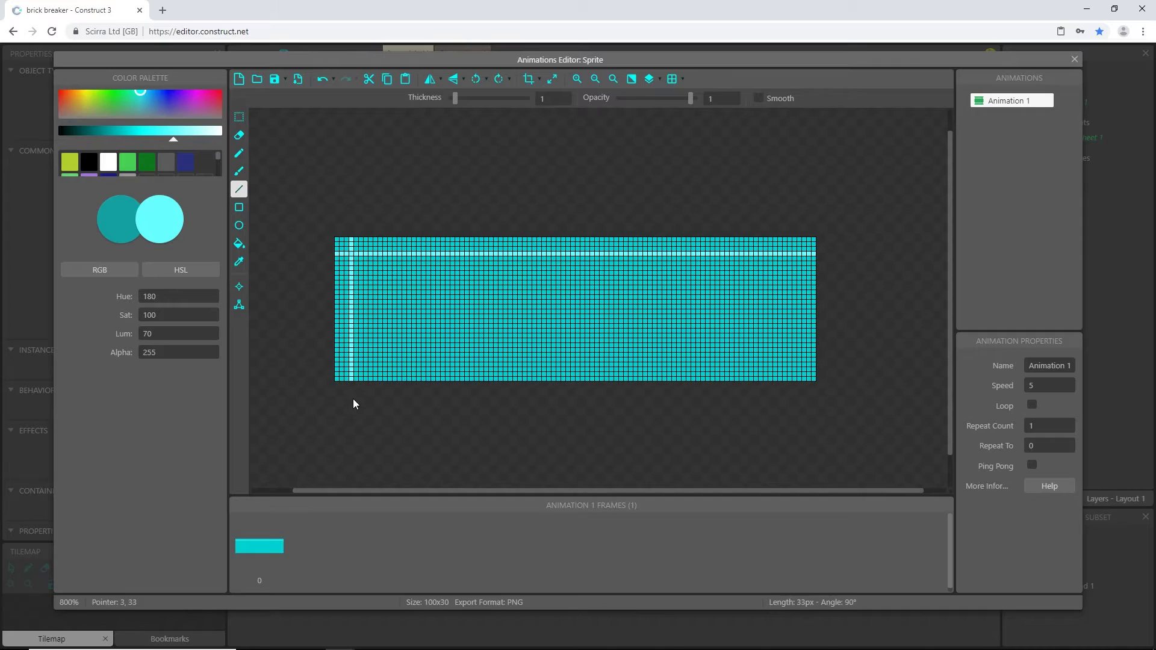
Step: Flood fill the strips outside the light lines to make a solid highlight along the brick's top and left edges
key("f")
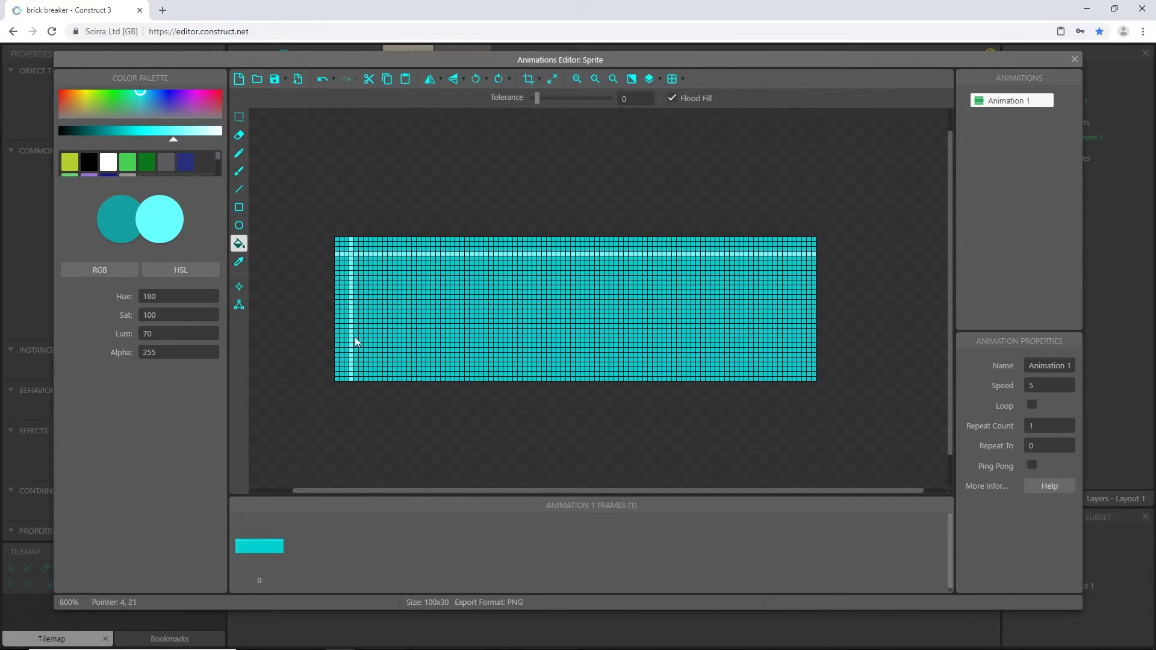
left_click(342, 268)
left_click(342, 244)
left_click(370, 245)
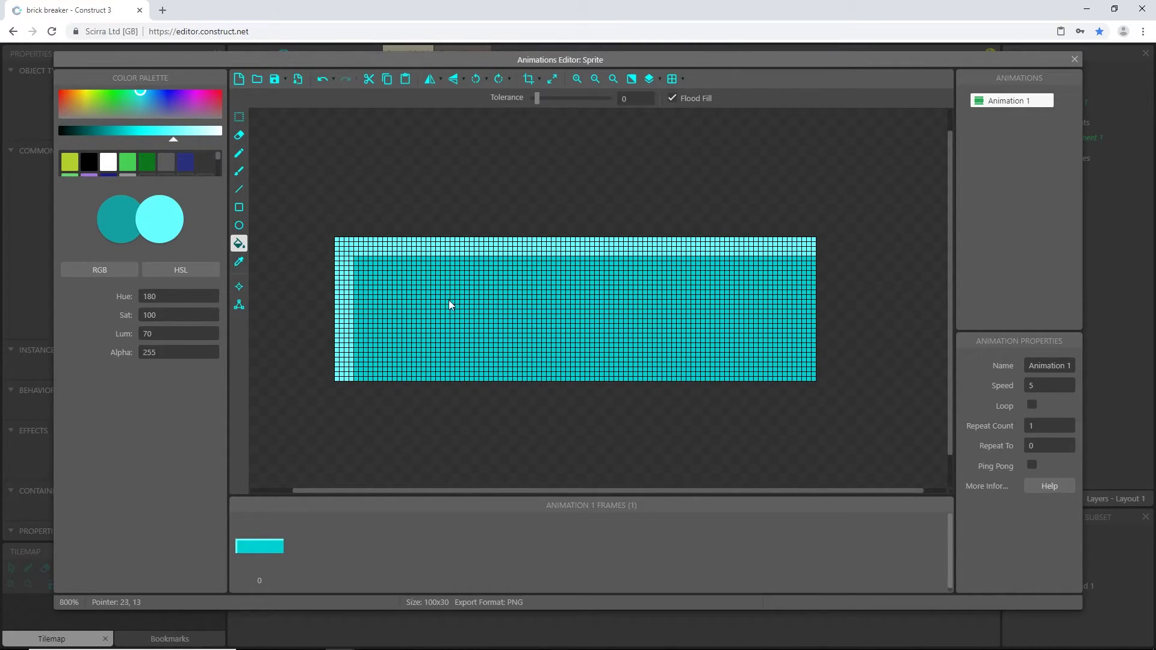
Step: Sample the brick's base cyan, darken it to luminosity 25, and draw one-pixel shadow lines four pixels in from the bottom and right edges
left_click(239, 261)
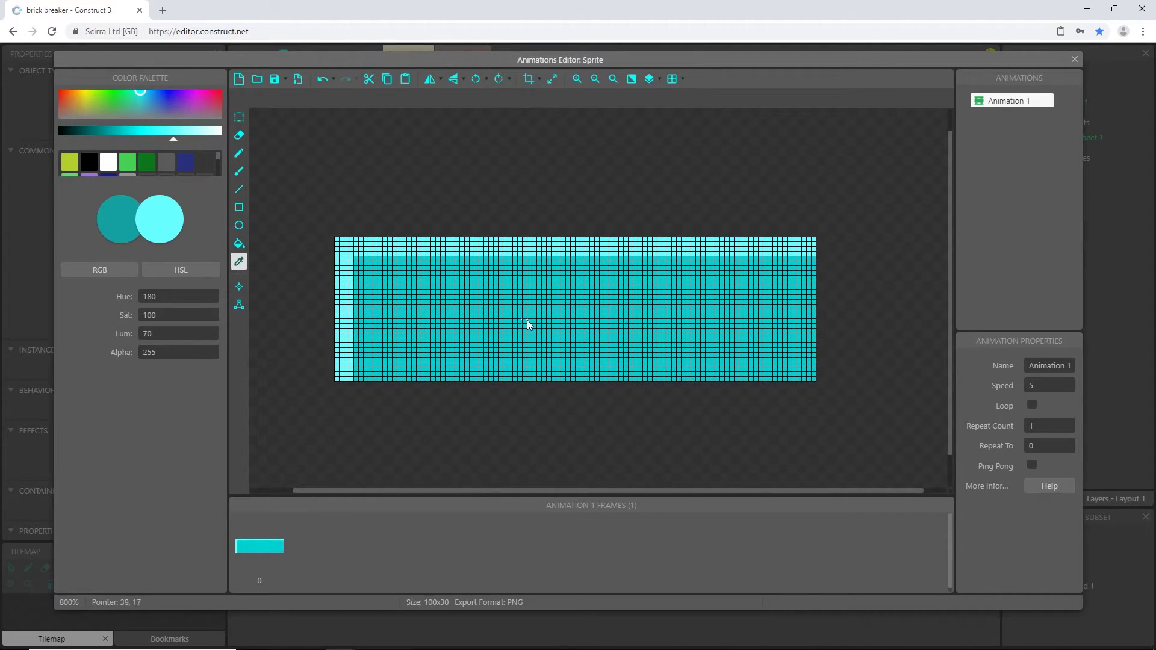
left_click(528, 325)
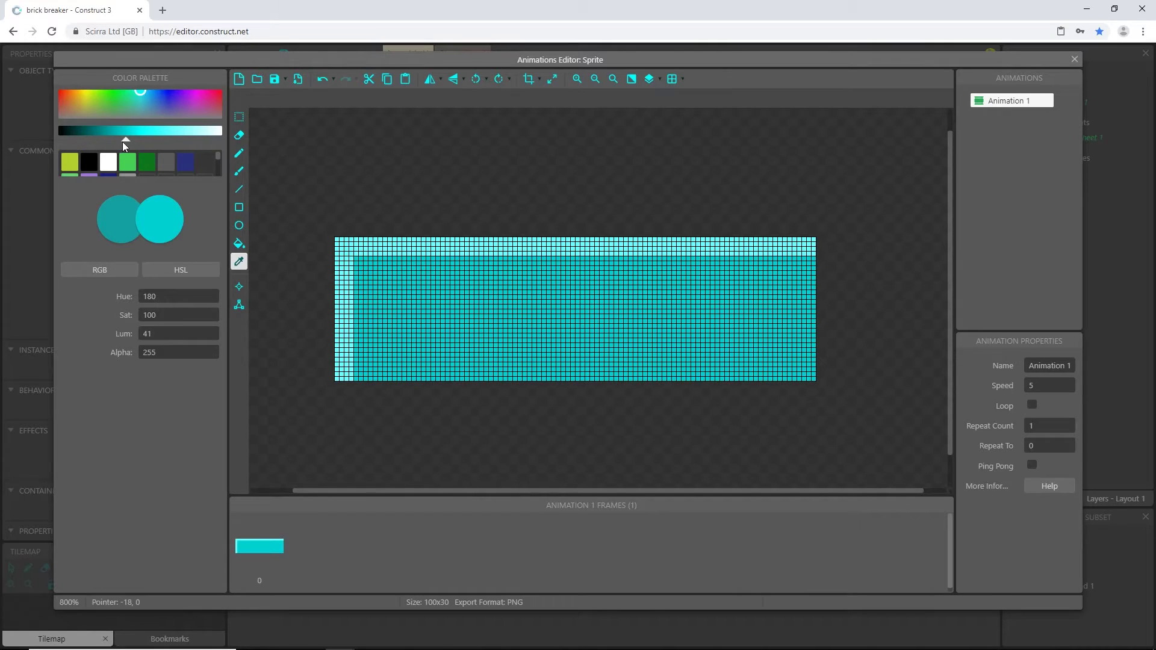
left_click_drag(123, 143, 100, 148)
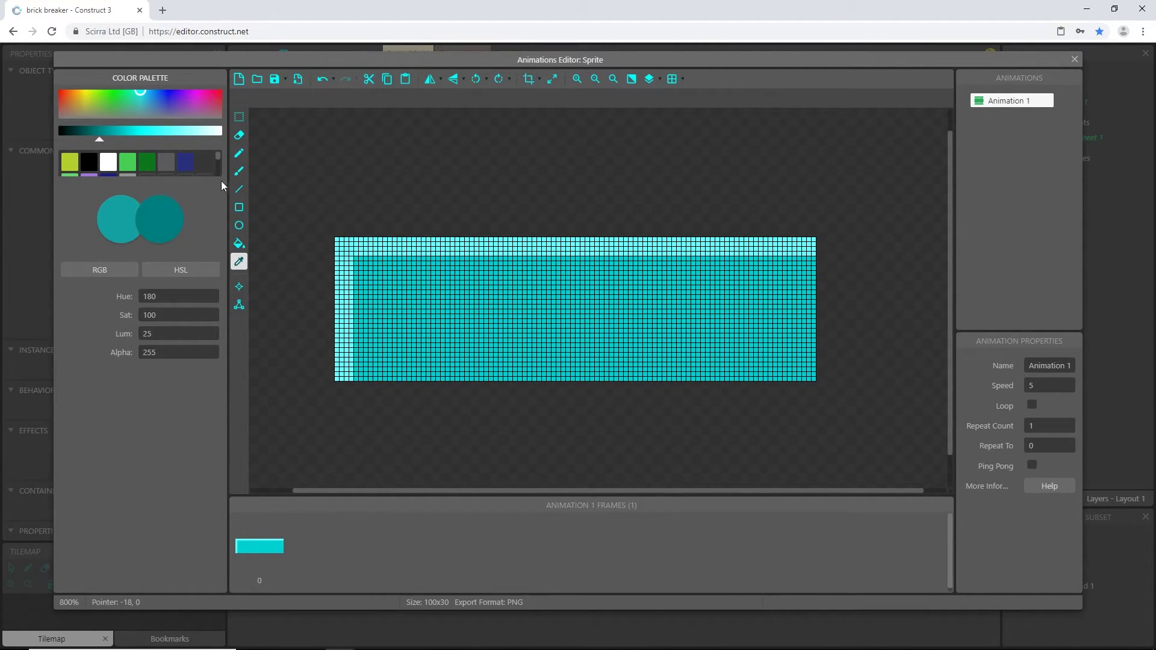
left_click(239, 189)
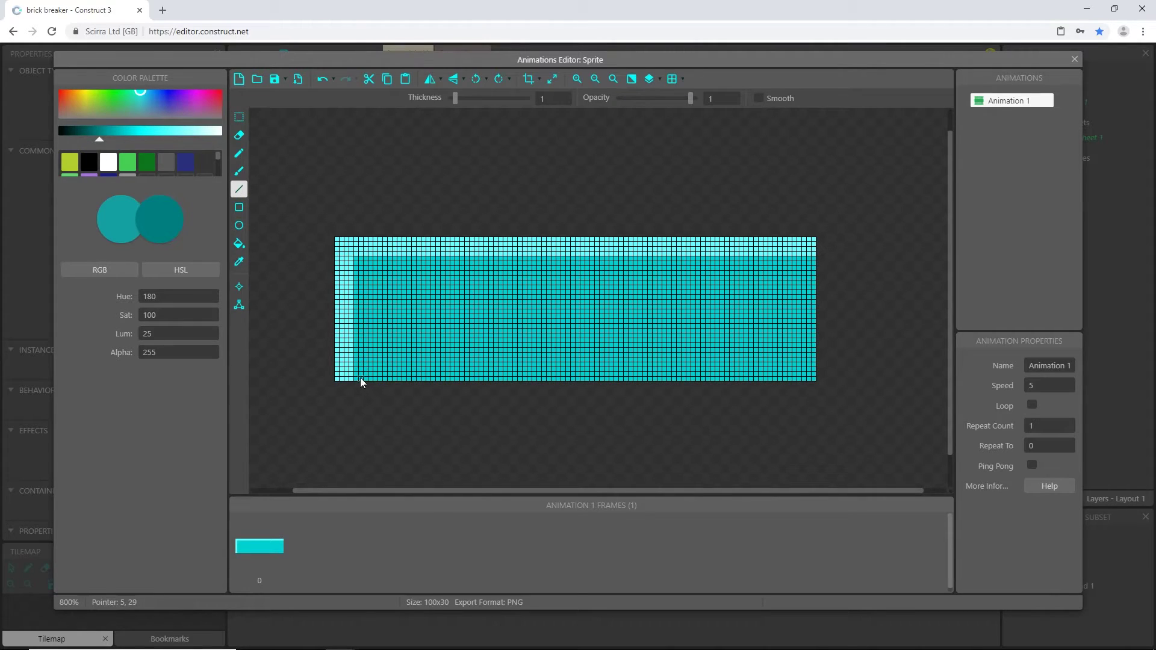
left_click_drag(356, 370, 885, 369)
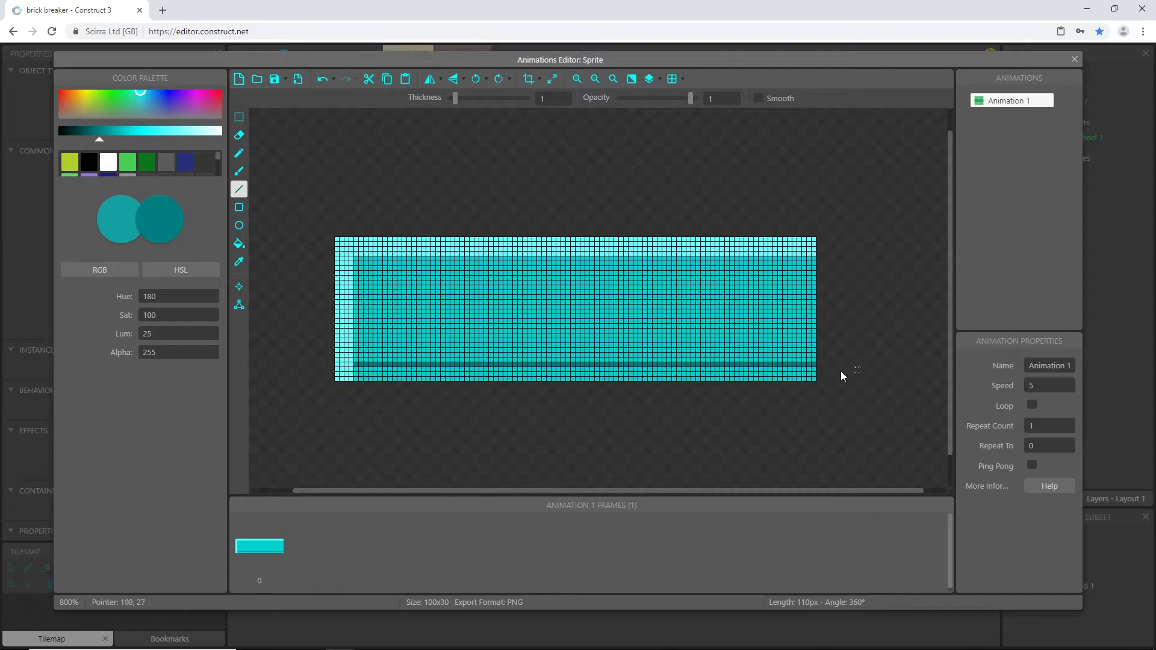
left_click_drag(800, 369, 805, 273)
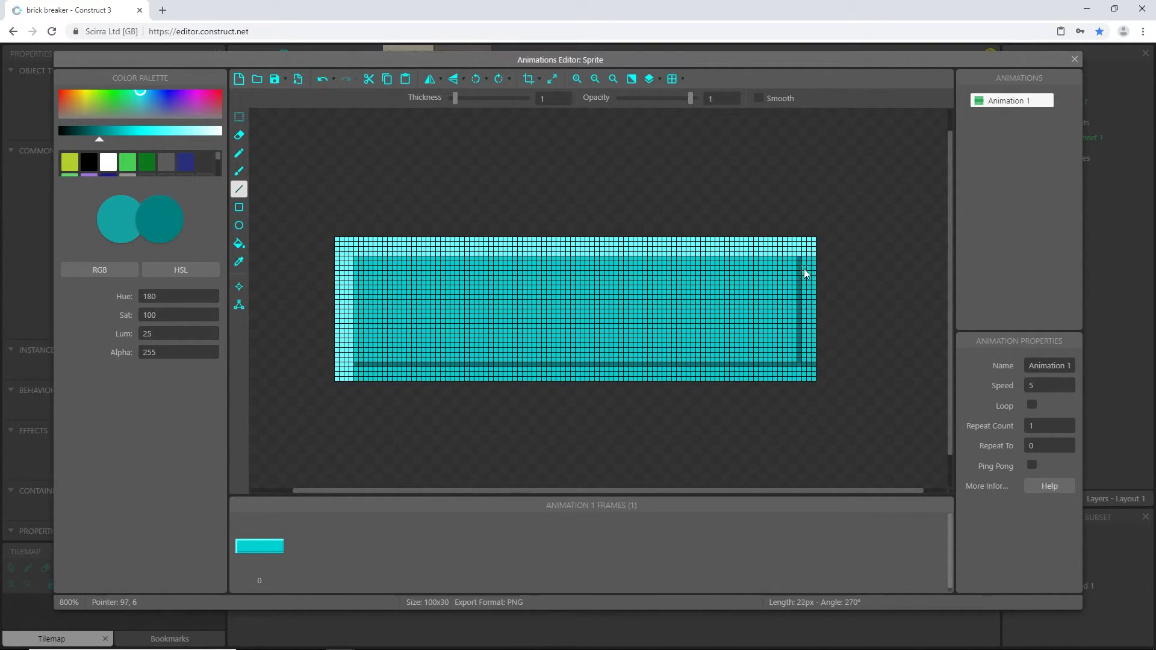
Step: Flood fill the strips outside the dark lines to make a solid shadow along the brick's right and bottom edges
key("f")
left_click(810, 280)
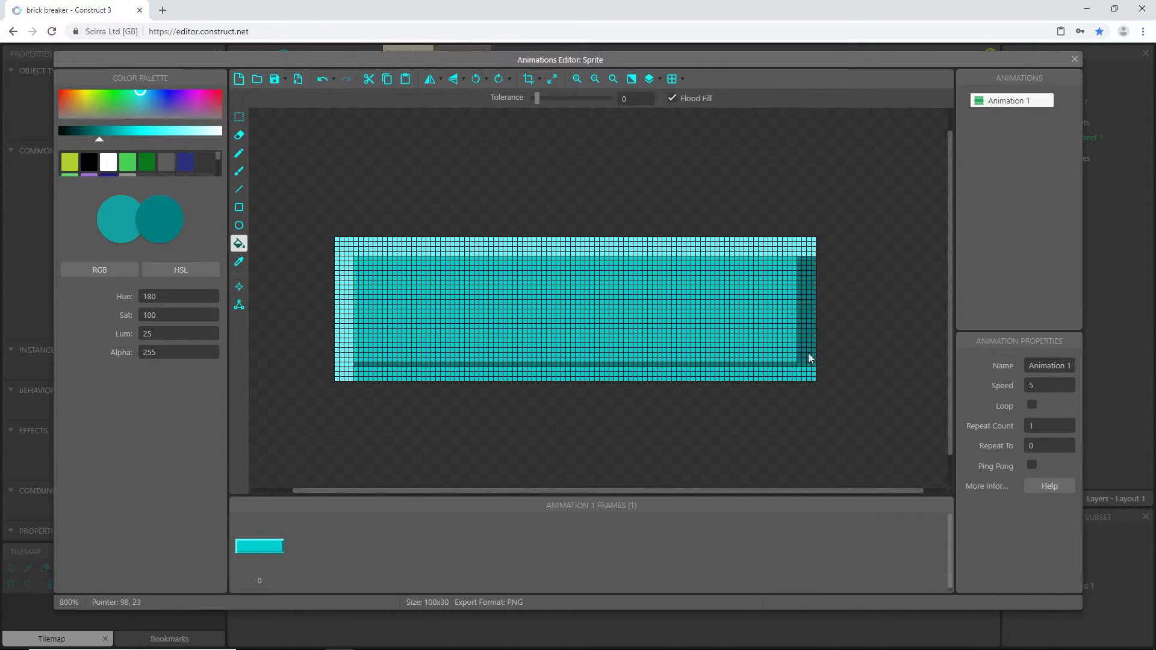
left_click(791, 377)
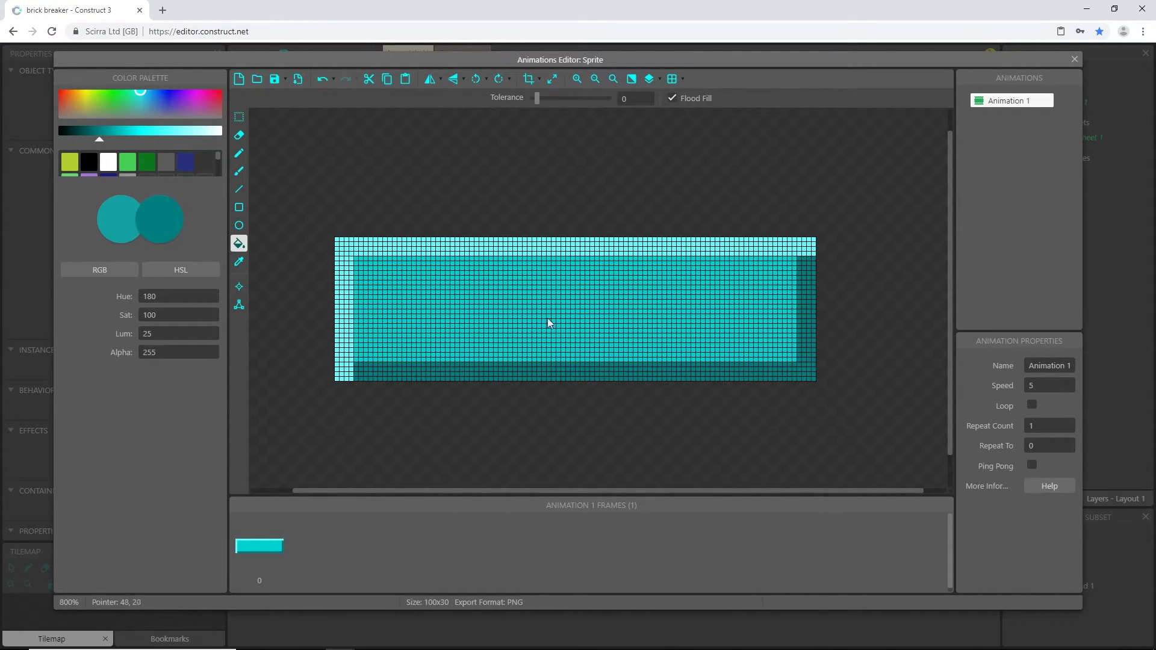
Step: Pencil dark pixels stepwise into the brick's bottom-left corner to form a diagonal bevel joint
key("p")
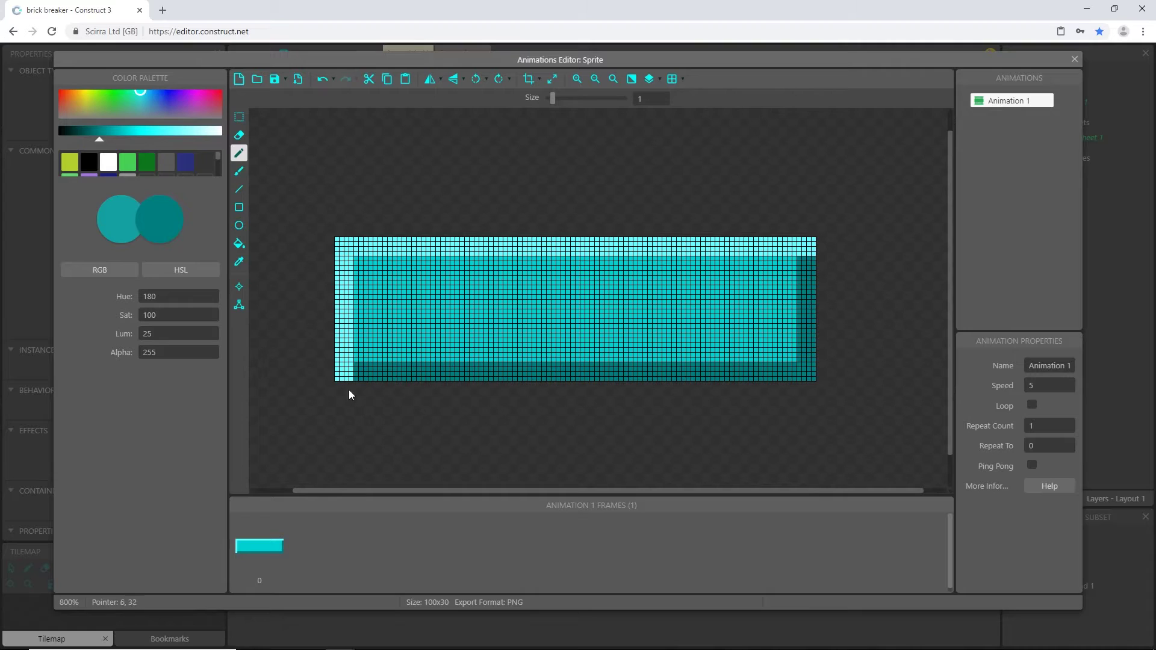
scroll(327, 395, "up", 2)
scroll(316, 462, "up", 2, "ctrl")
left_click(460, 327)
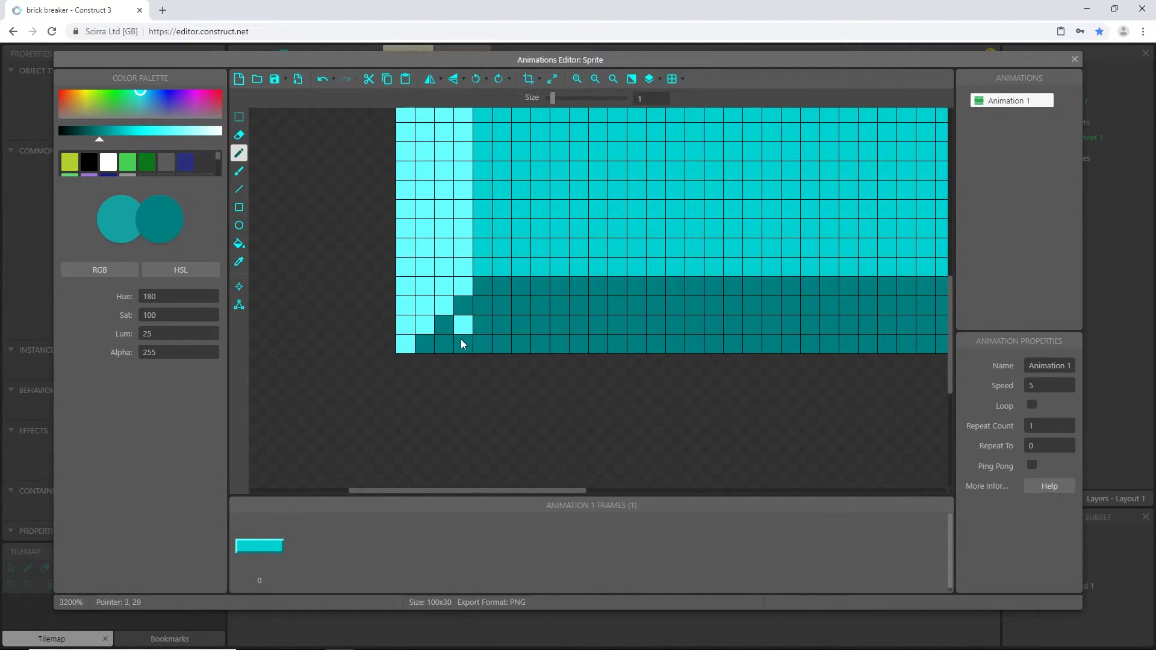
Step: Pencil a matching diagonal of dark pixels into the brick's top-right corner, and hide the pixel grid
scroll(809, 312, "down", 1, "ctrl")
middle_click_drag(834, 311, 316, 411)
left_click(580, 288)
left_click(590, 280)
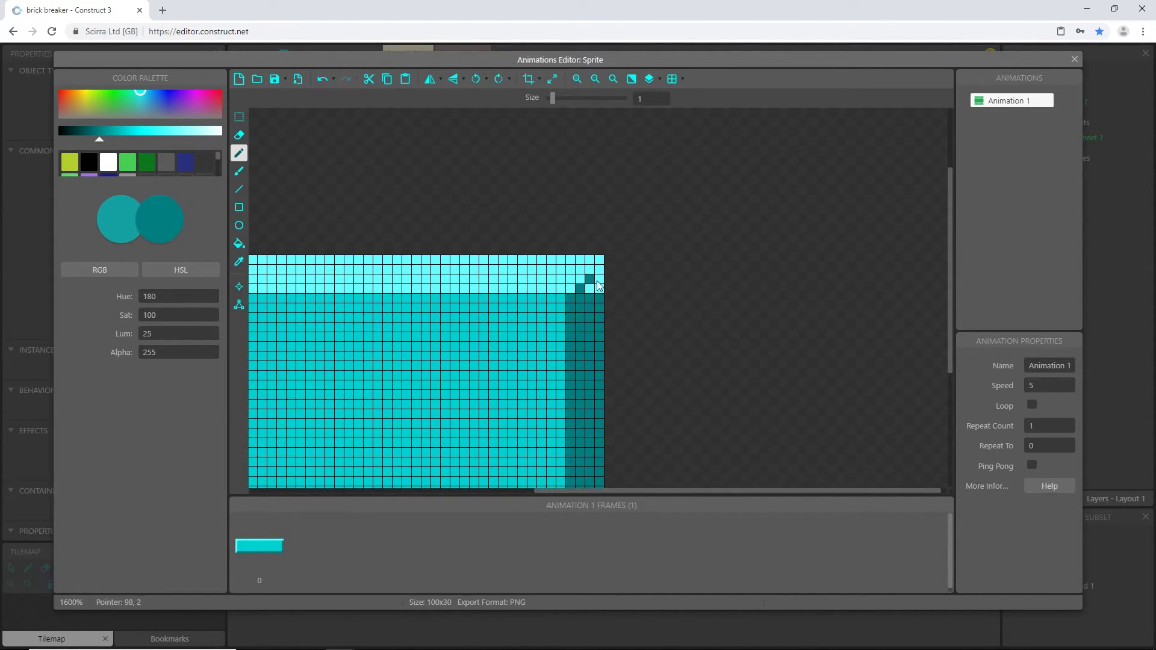
left_click_drag(601, 276, 600, 288)
scroll(596, 348, "down", 2, "ctrl")
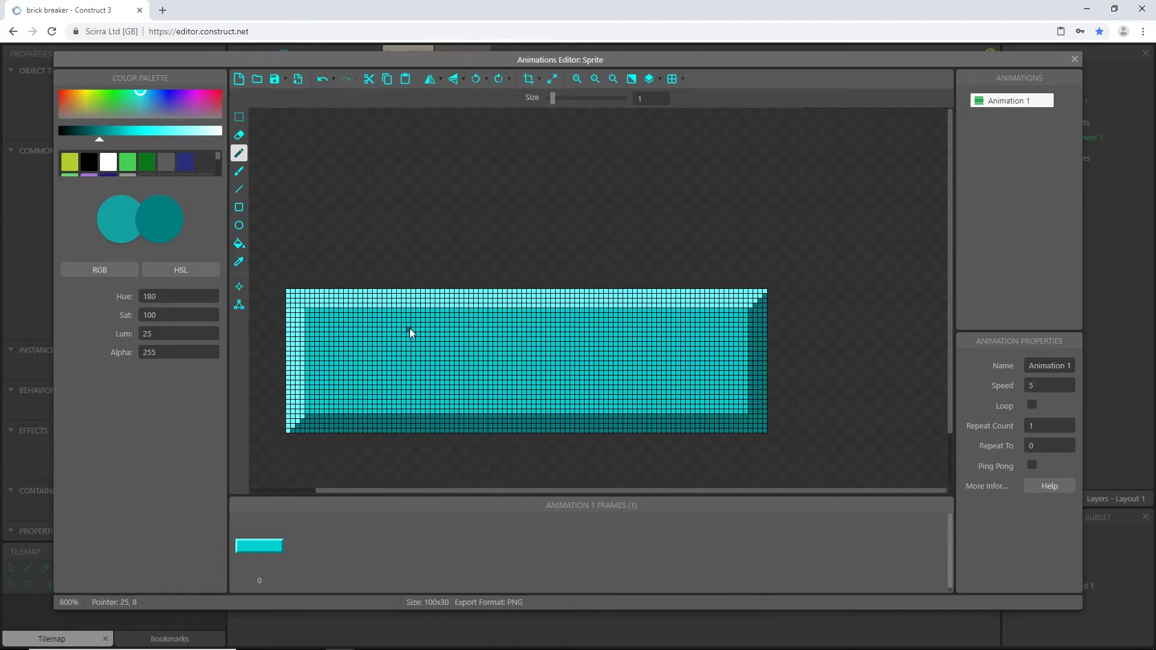
left_click(672, 78)
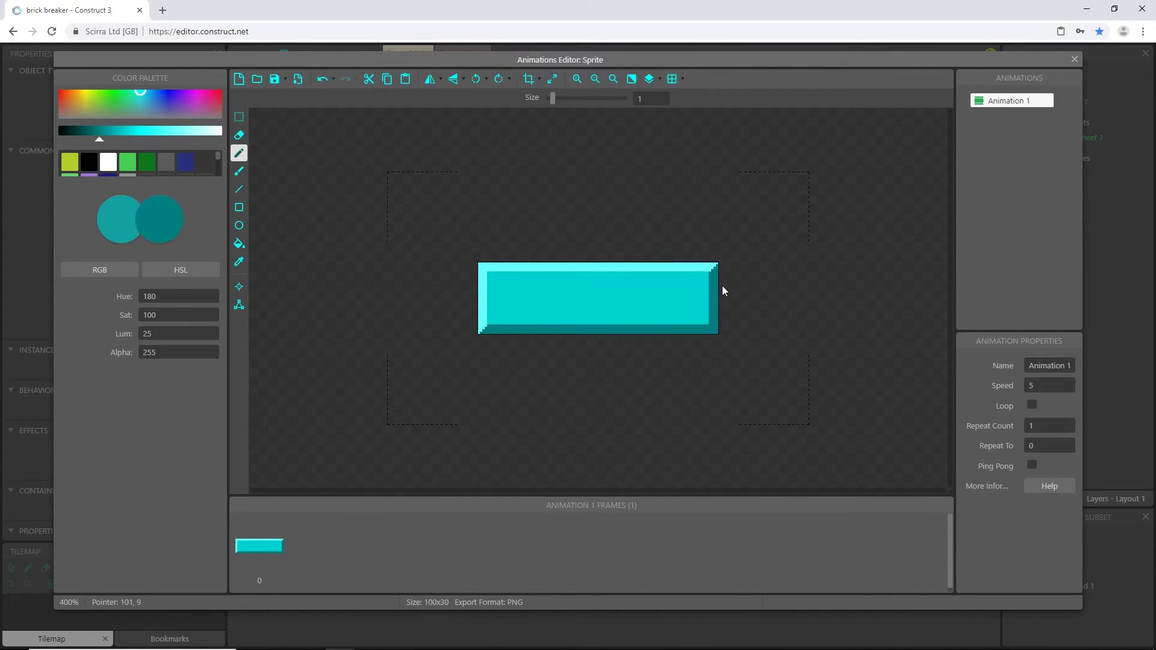
Step: Close the Animations Editor and rename the brick sprite as block_blue
left_click(1074, 59)
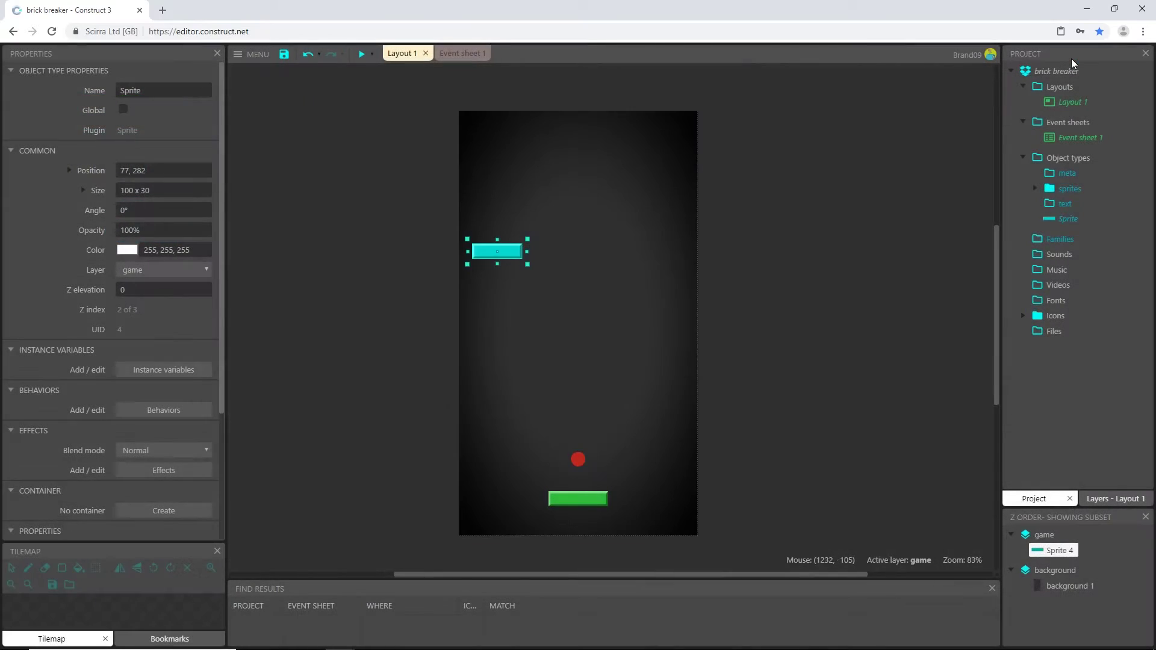
left_click(161, 96)
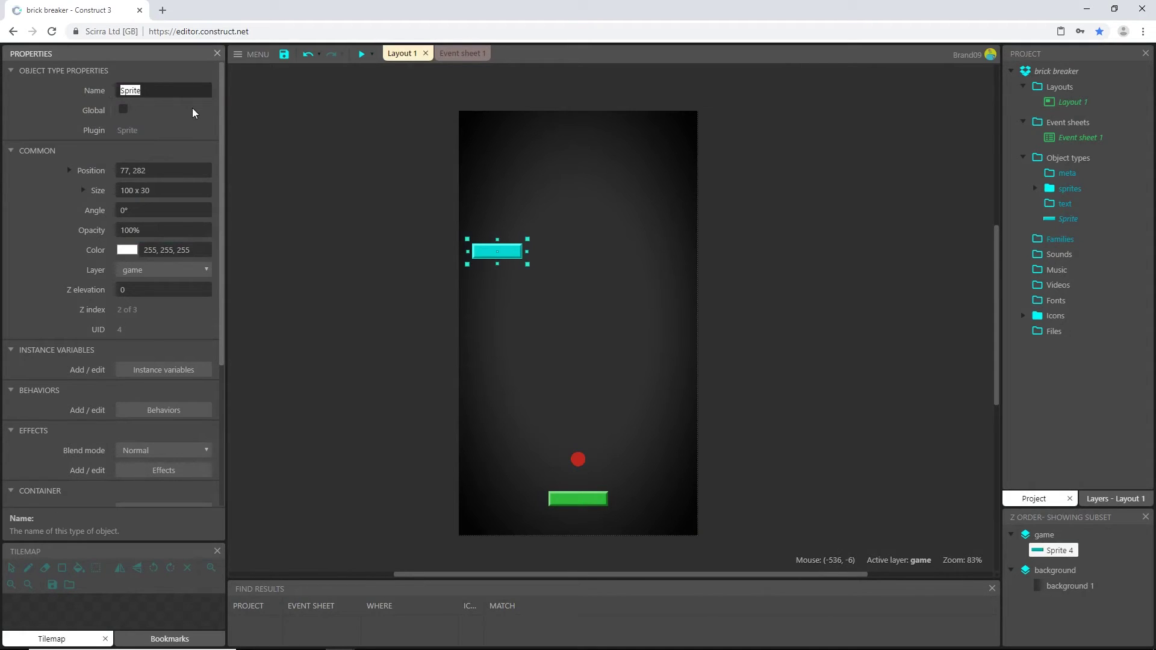
type("block_blue")
left_click(192, 112)
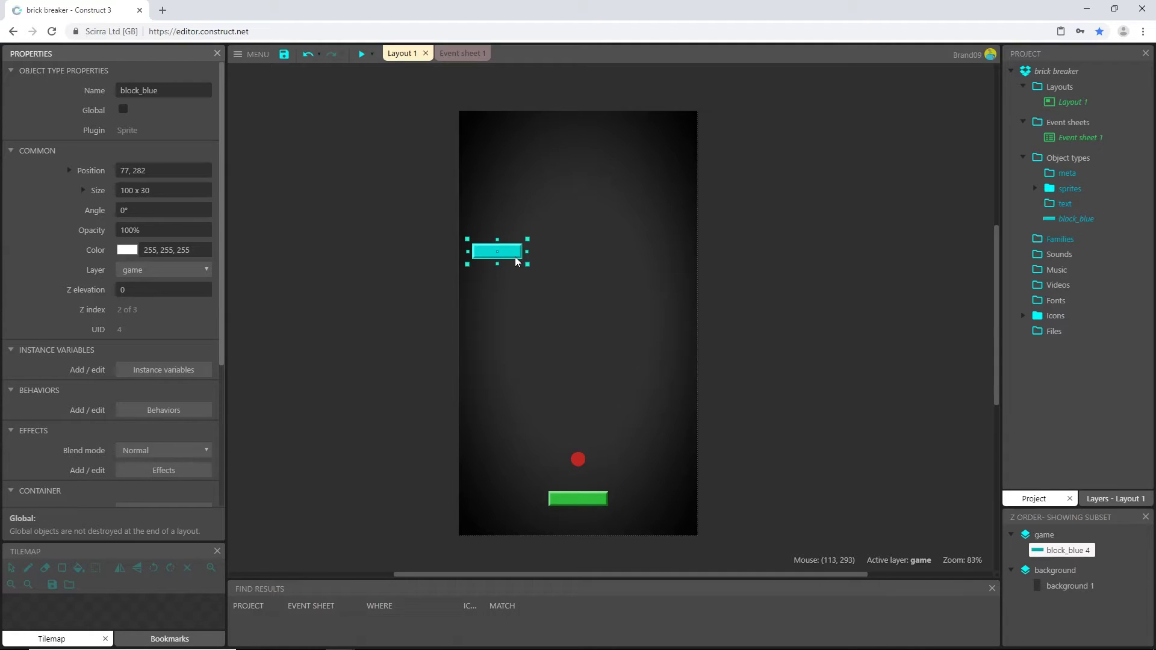
Step: Position the block_blue brick at X 90, Y 330 and move its object type into the sprites folder
left_click(785, 240)
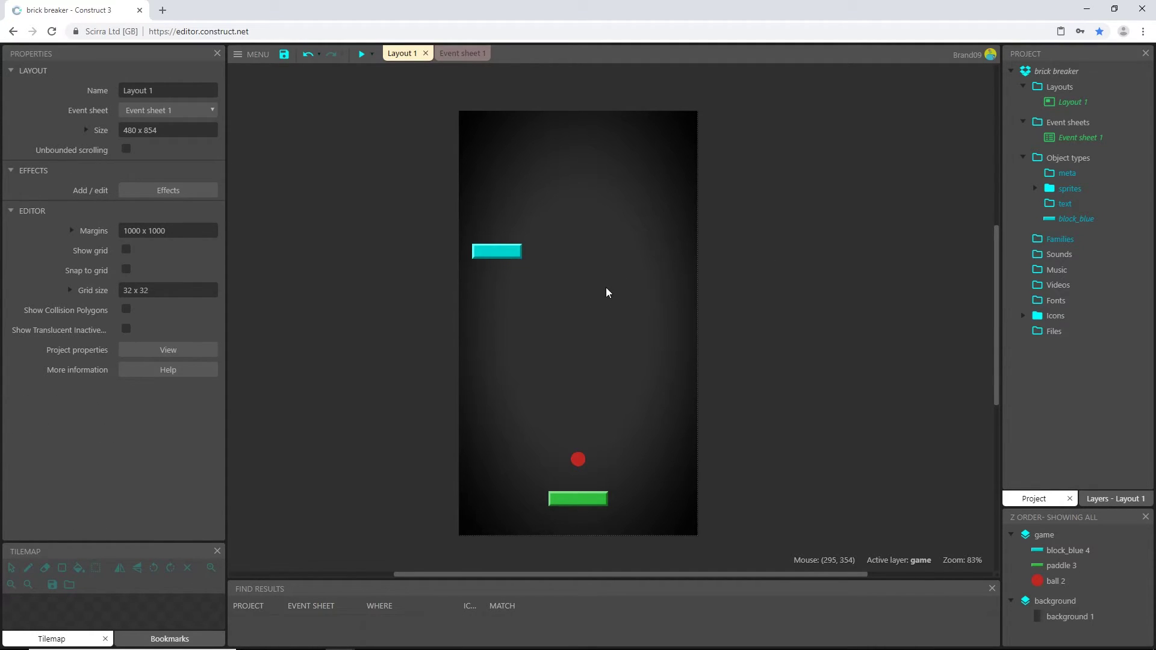
left_click(499, 255)
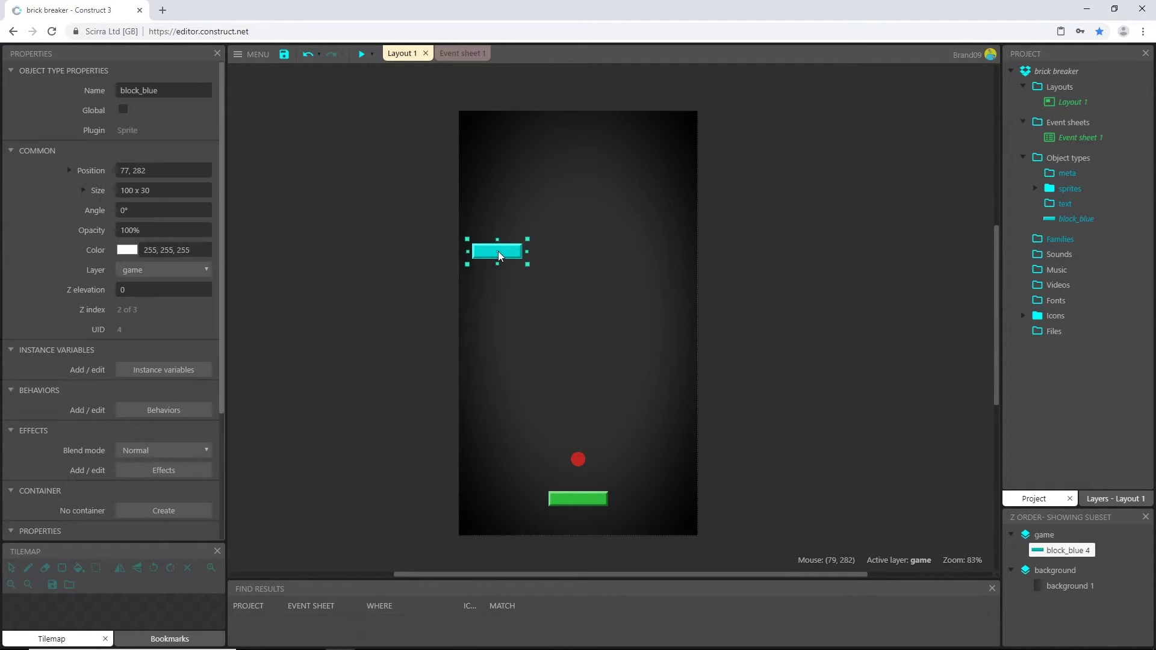
left_click_drag(498, 256, 501, 273)
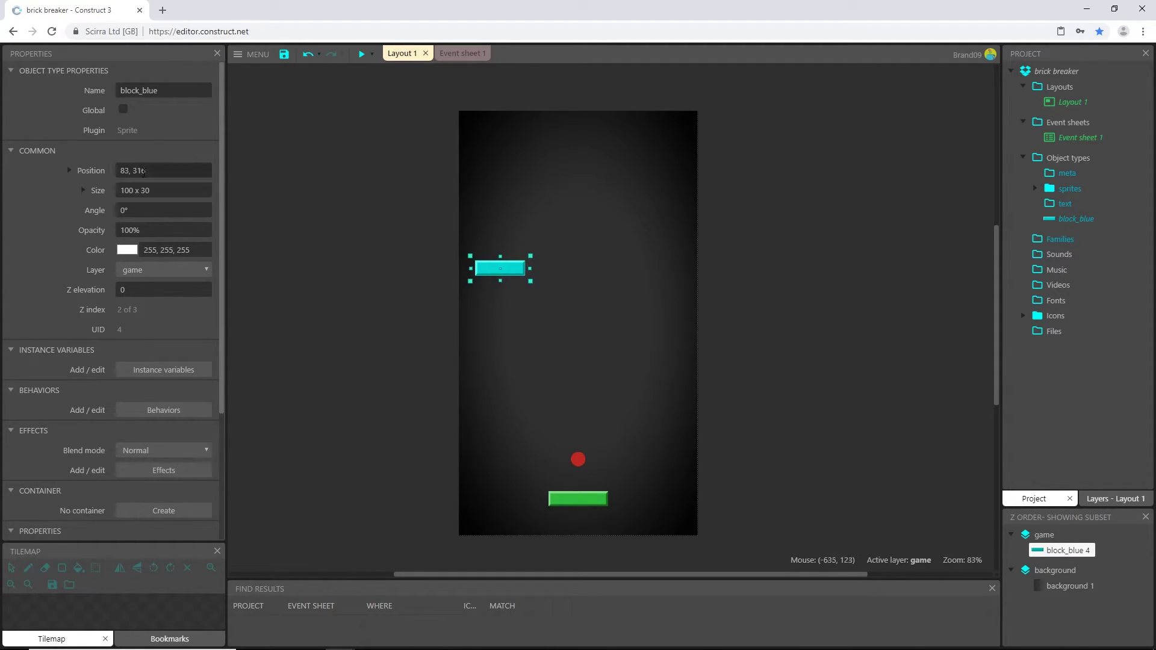
left_click(70, 170)
left_click(151, 192)
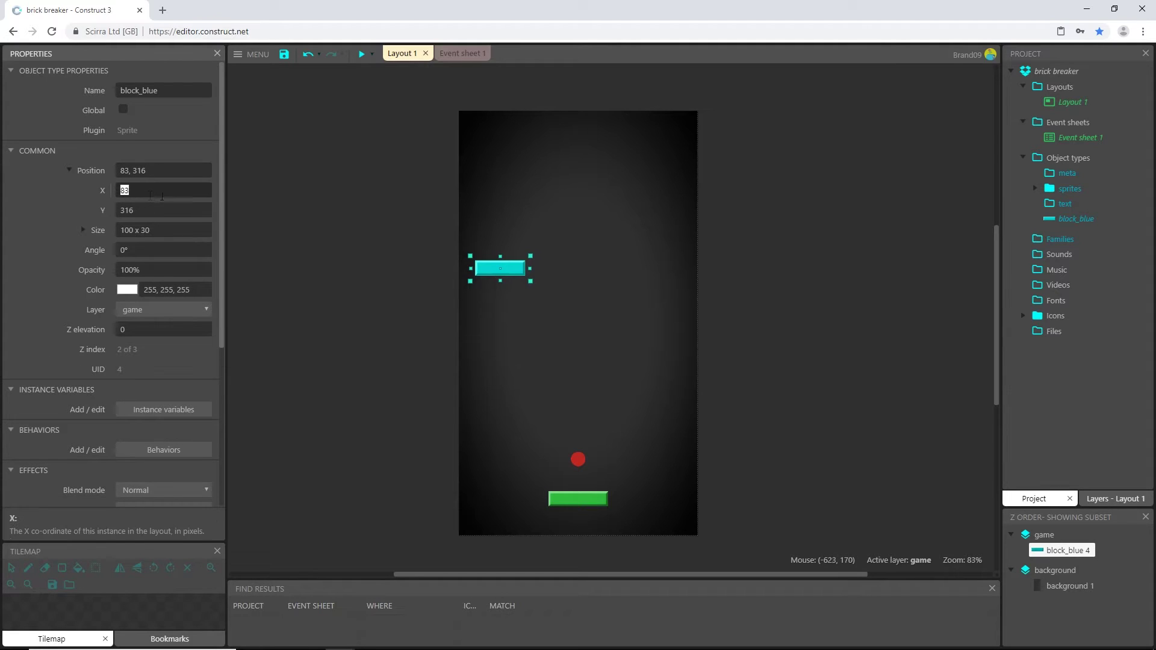
type("90")
key("Tab")
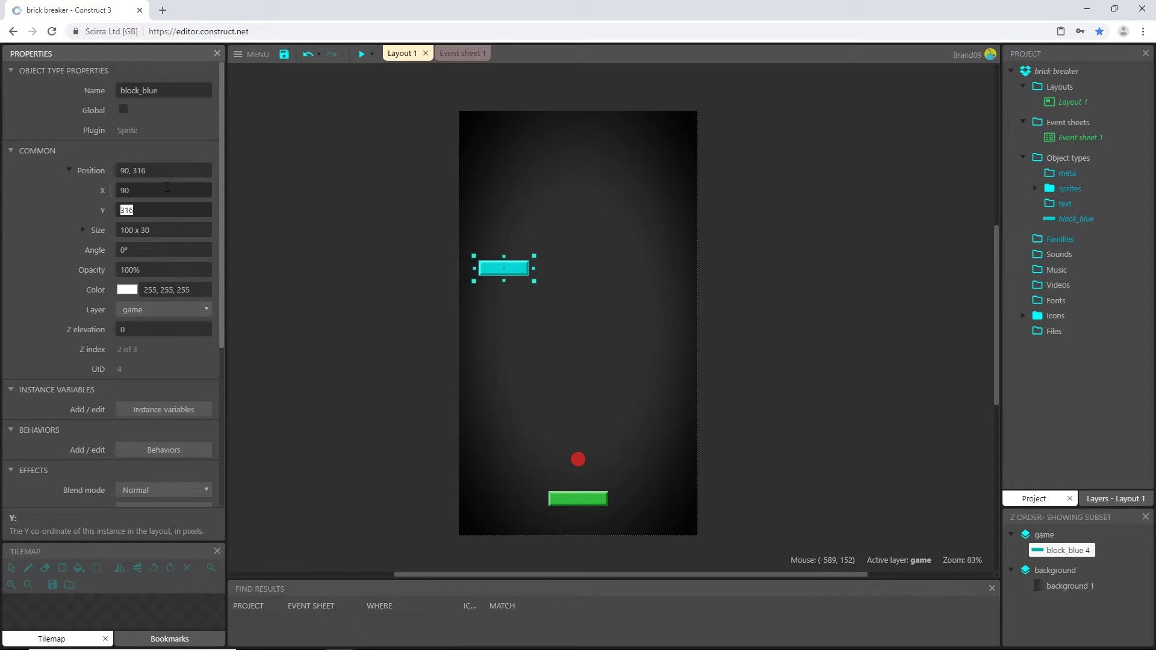
type("330")
key("Tab")
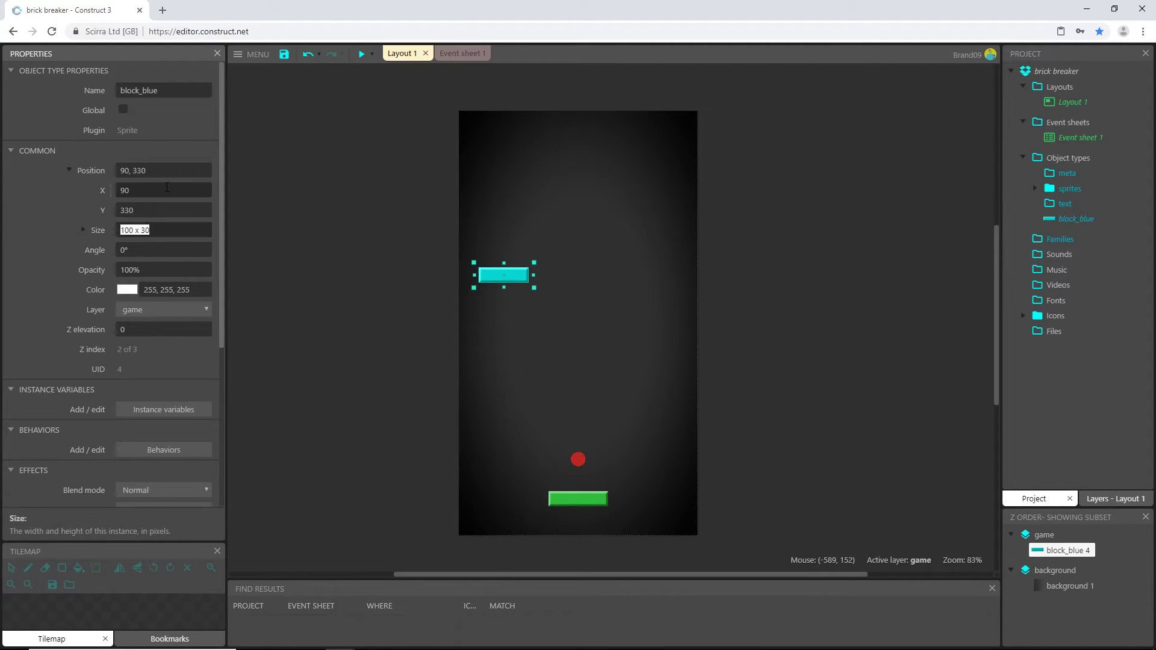
left_click(418, 278)
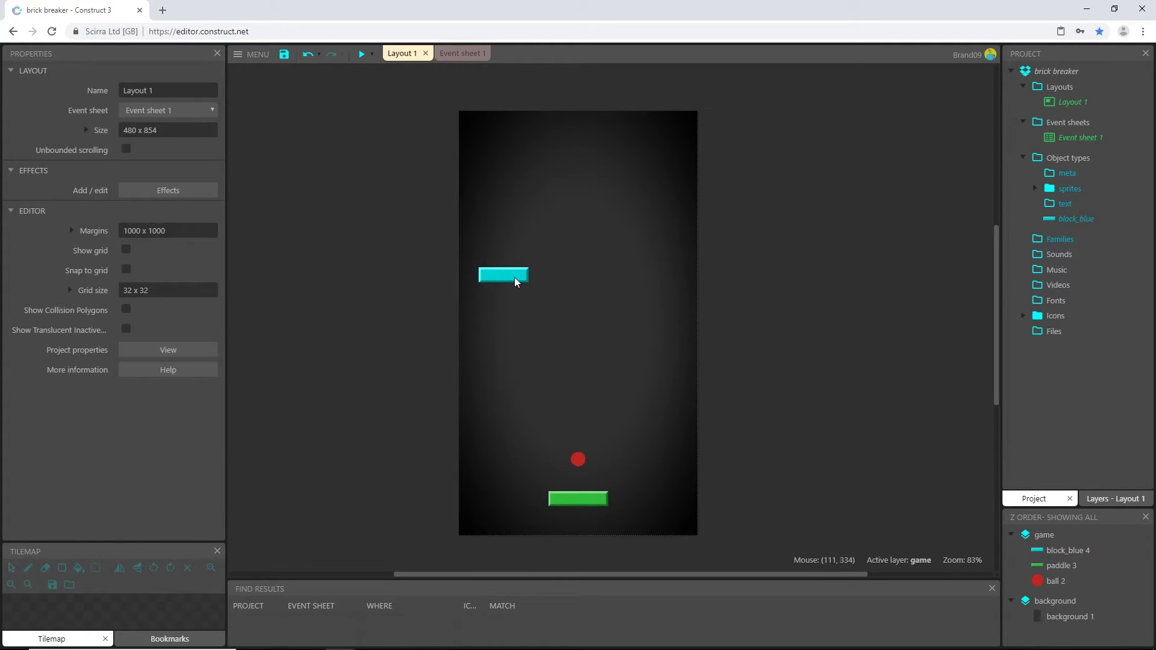
left_click_drag(1075, 219, 1066, 204)
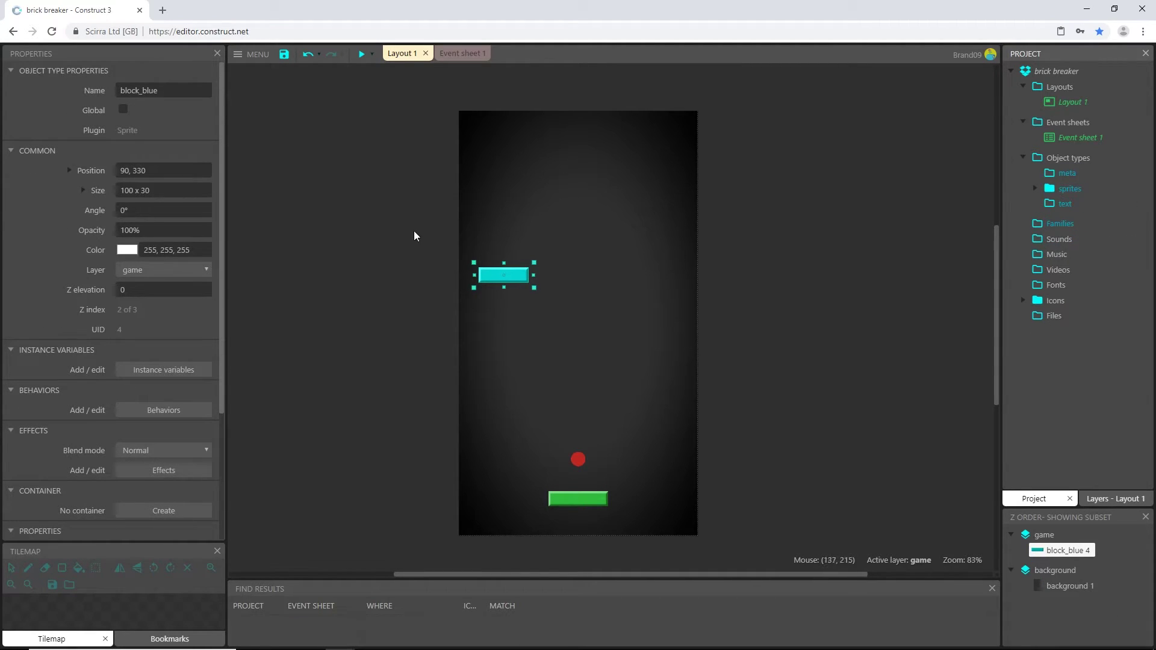
Step: Insert another new Sprite object in the empty area beside the layout, level with the blue brick
double_click(366, 241)
scroll(631, 395, "down", 2)
double_click(638, 410)
left_click(381, 279)
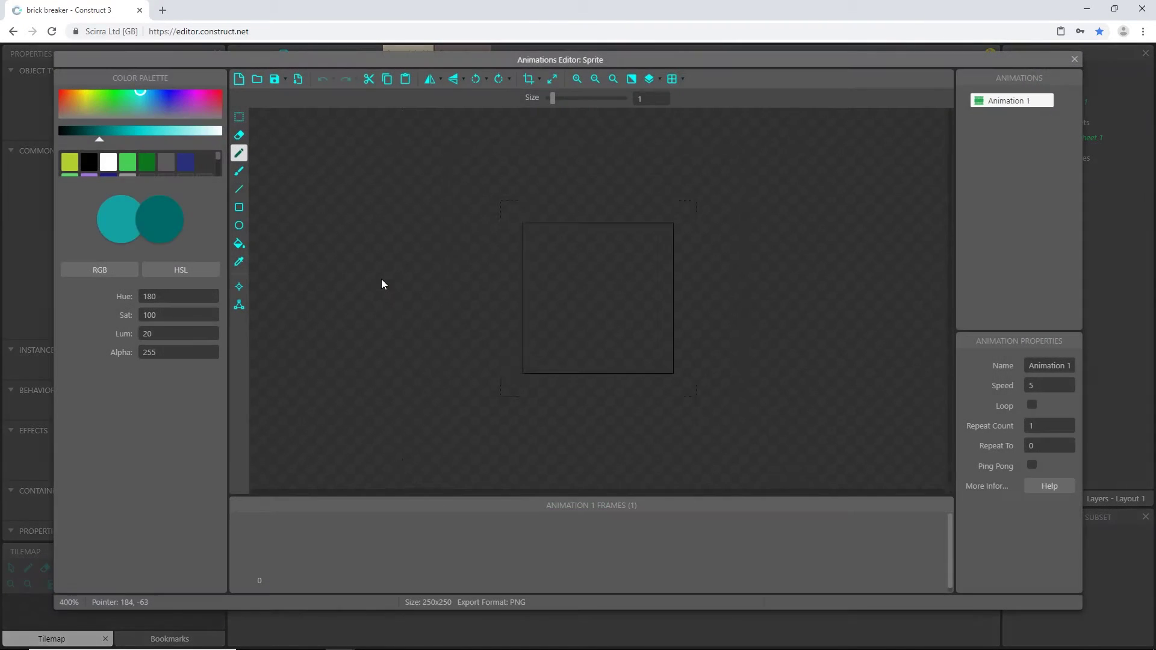
Step: Resize the new sprite's image canvas to 150 by 100 pixels
left_click(553, 80)
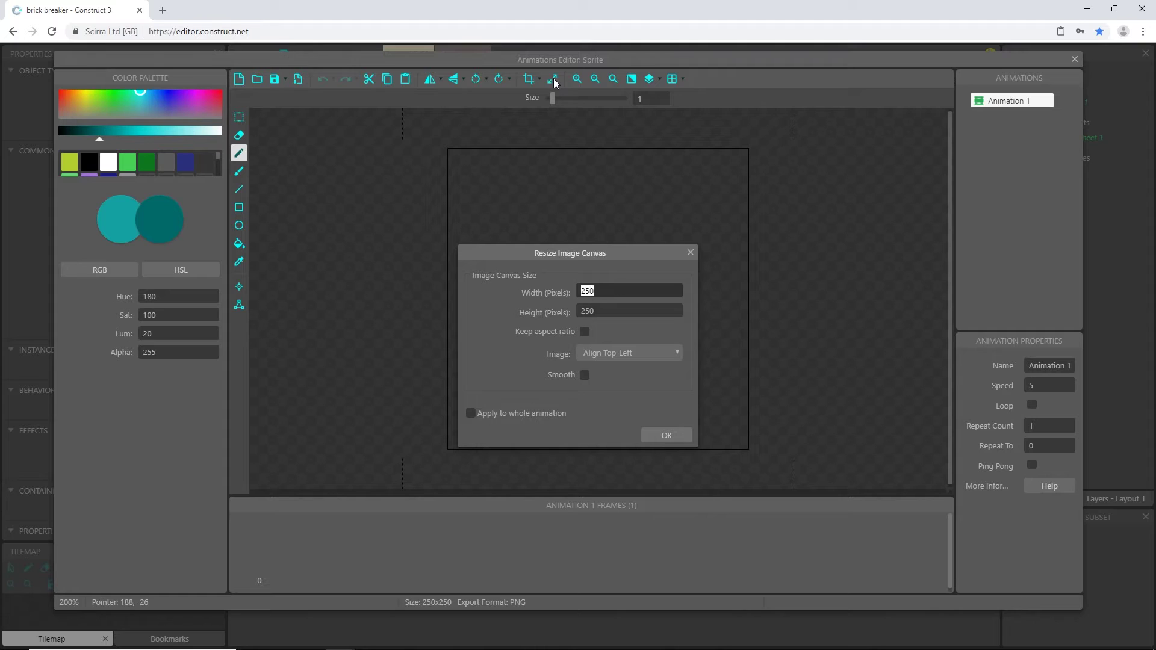
type("15")
key("Tab")
type("10")
key("Return")
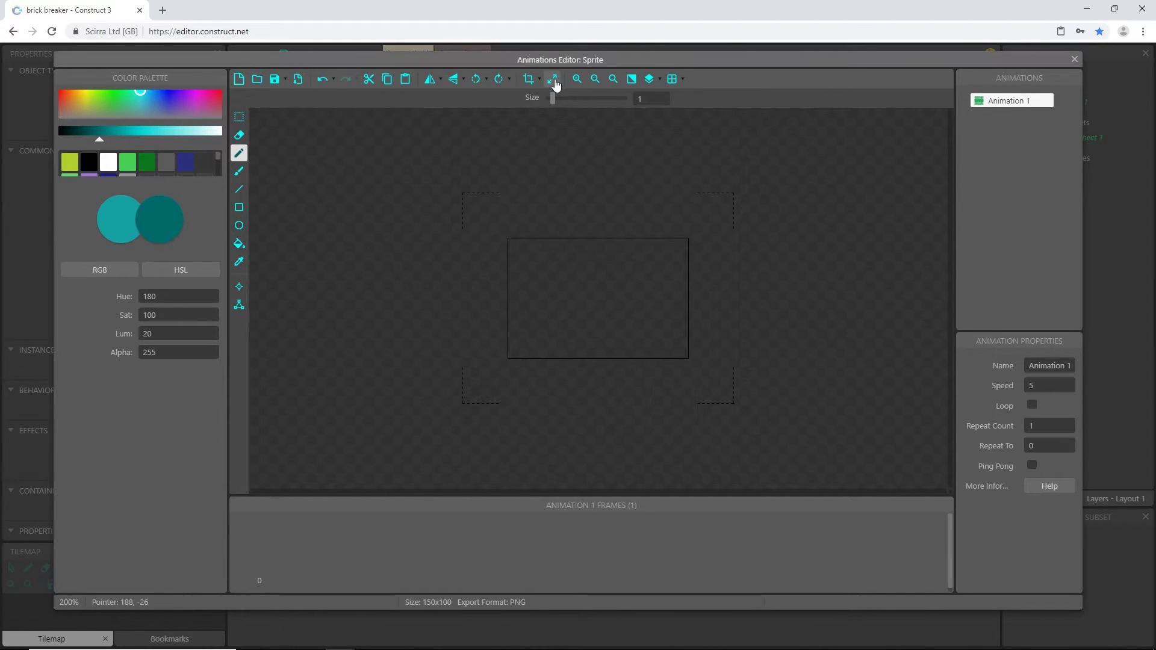
Step: Check the collision polygon and centre the origin point on the sprite's 150 by 100 canvas
left_click(239, 306)
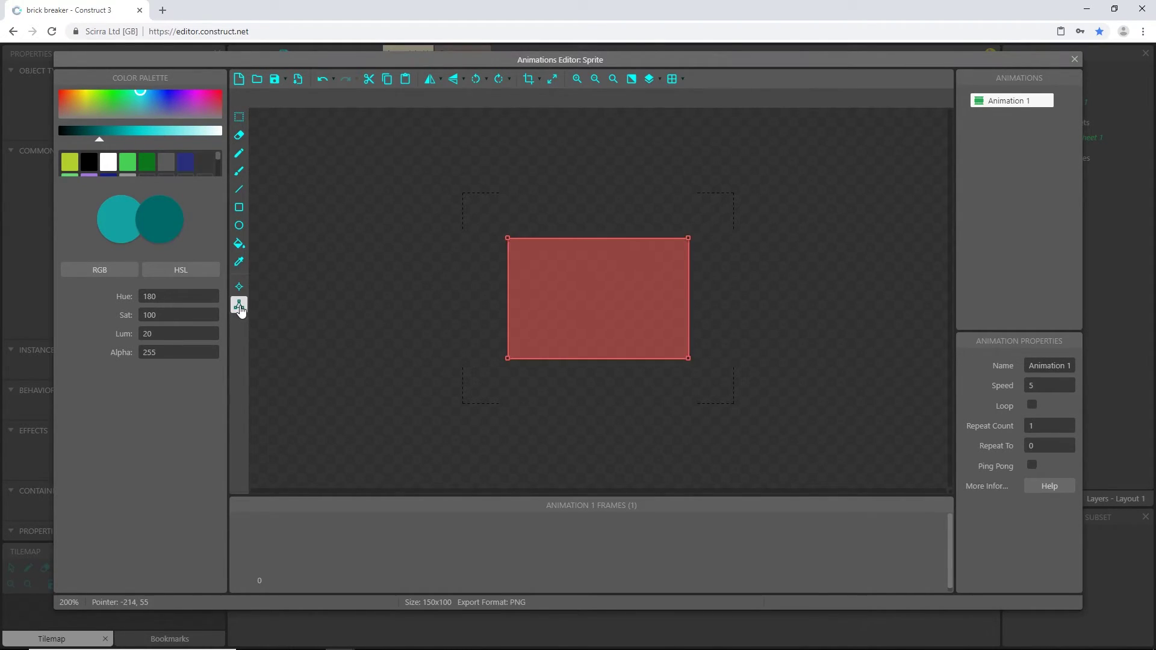
left_click(240, 287)
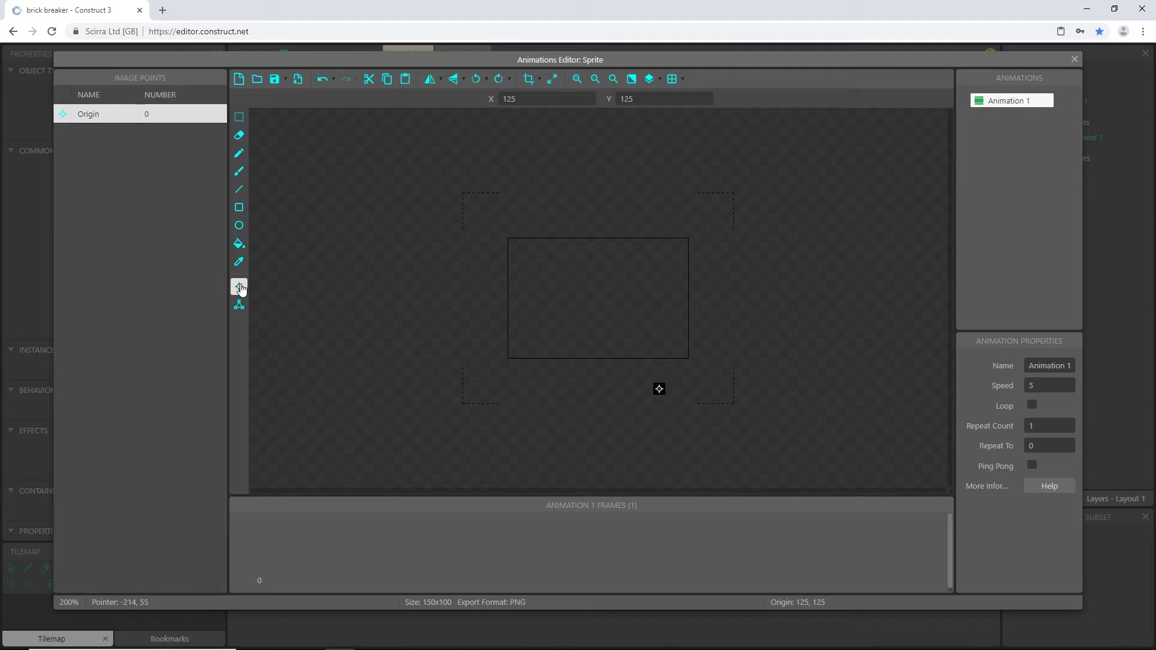
key("KP_5")
Step: Flood fill the sprite's canvas with dark blue, using hue 237, saturation 47 and luminosity 36
left_click(239, 243)
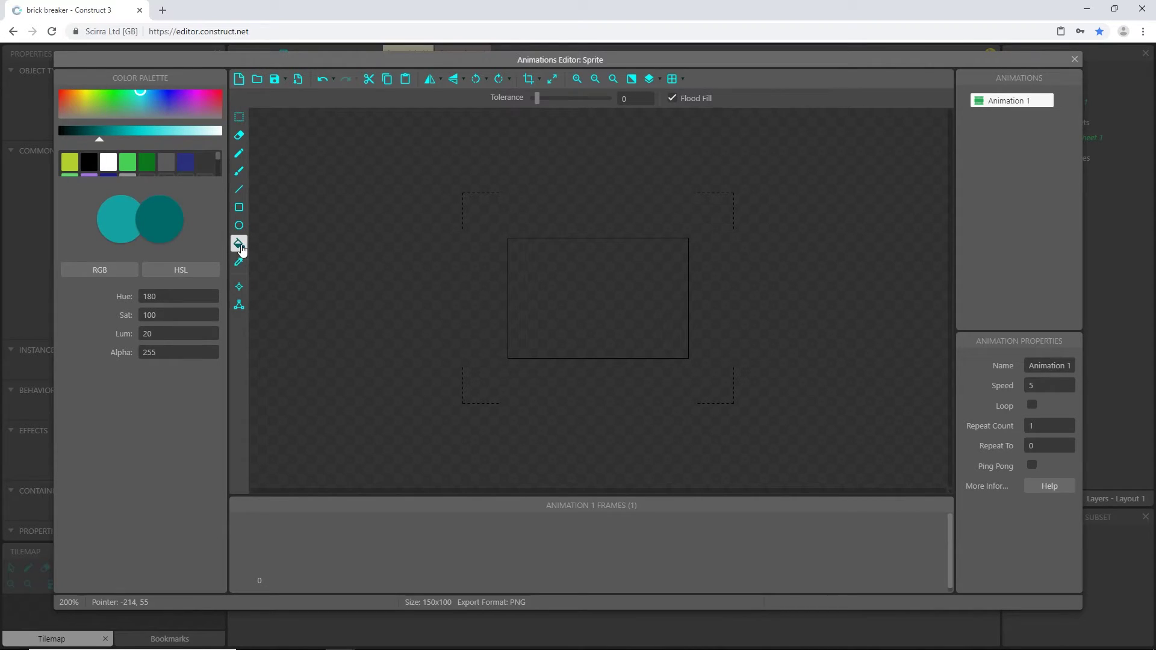
left_click(187, 167)
left_click(187, 167)
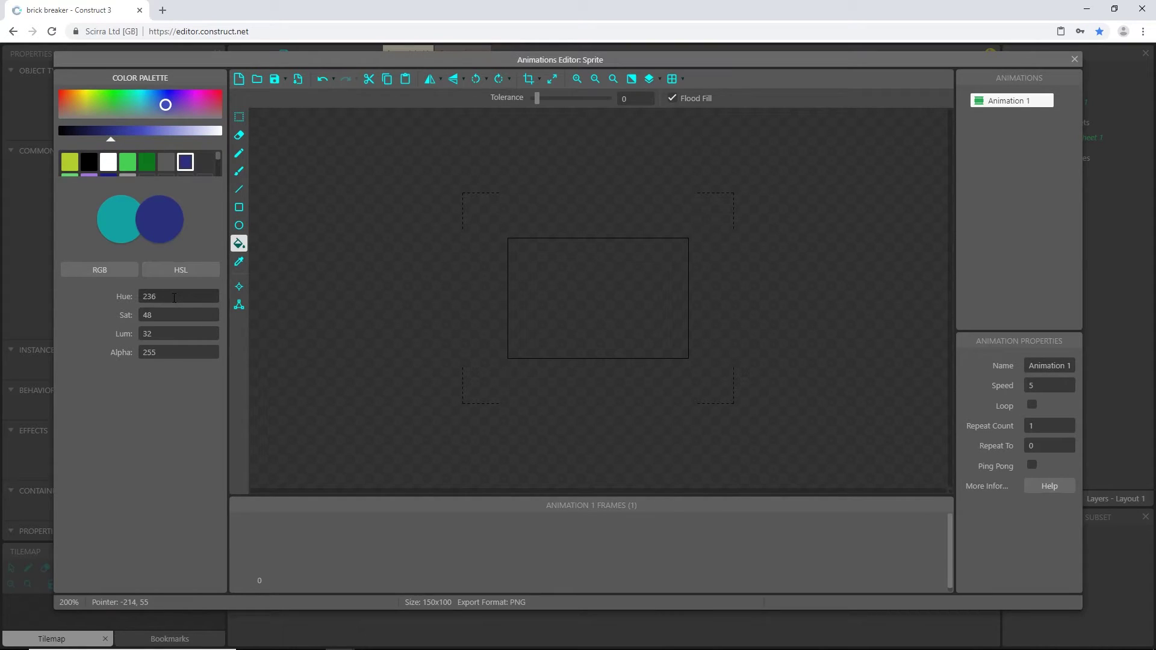
double_click(163, 317)
type("50")
key("Return")
type("47")
key("Return")
left_click_drag(116, 143, 118, 147)
left_click(598, 301)
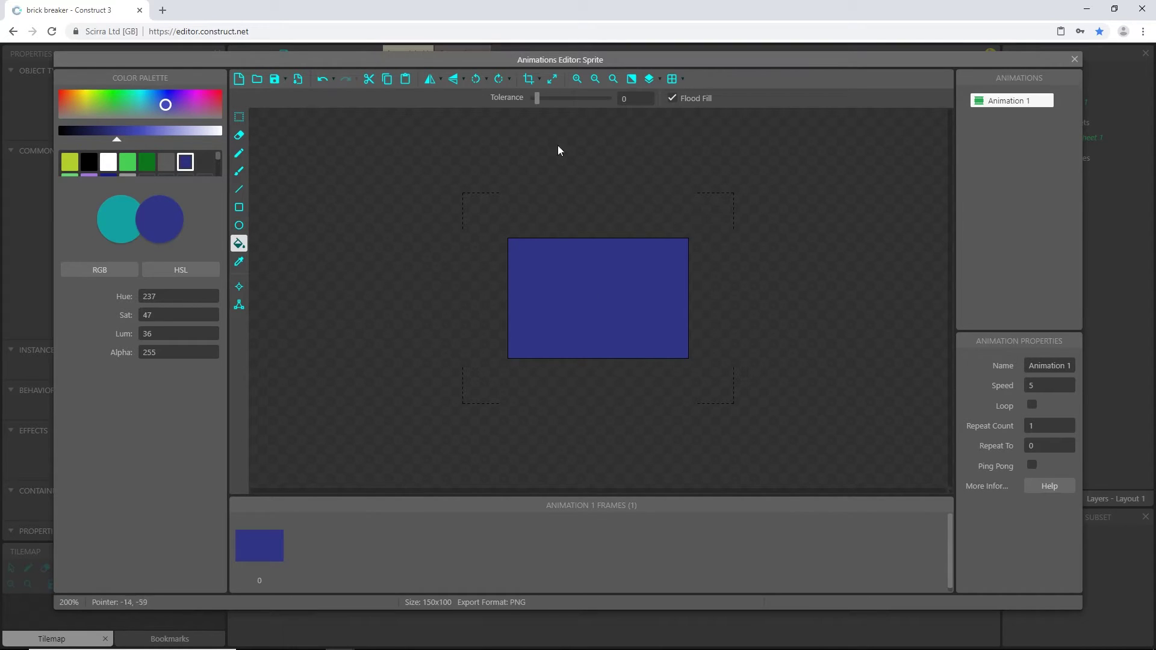
Step: Turn on the pixel grid over the sprite's image
left_click(673, 85)
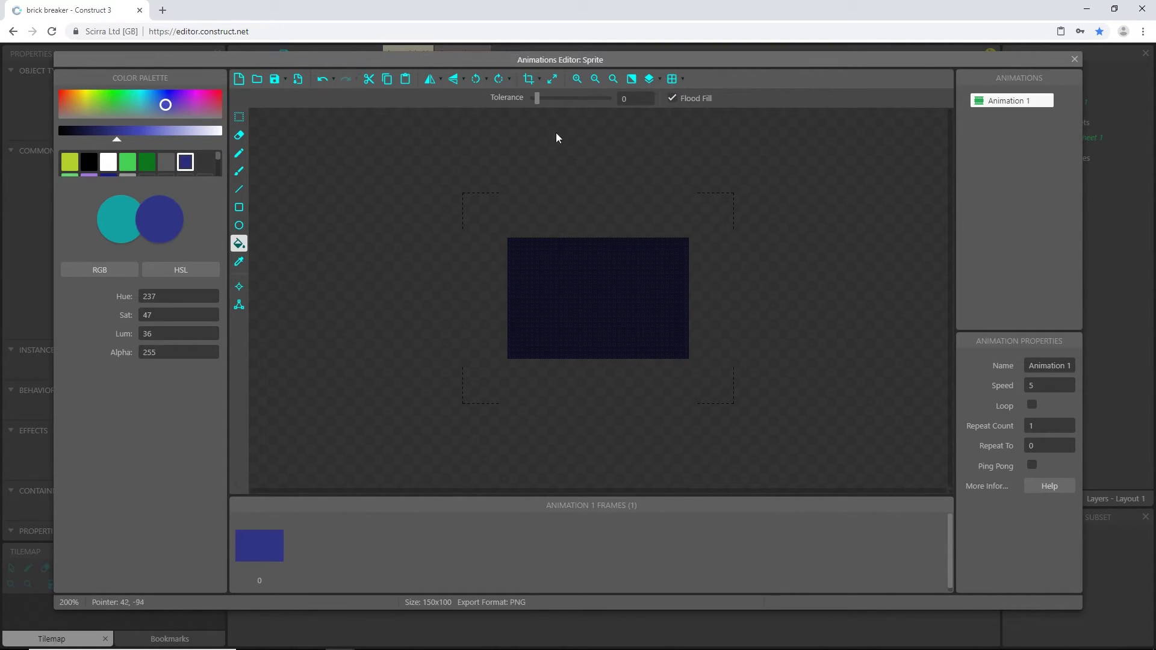
scroll(706, 183, "up", 1, "ctrl")
scroll(707, 184, "up", 1, "ctrl")
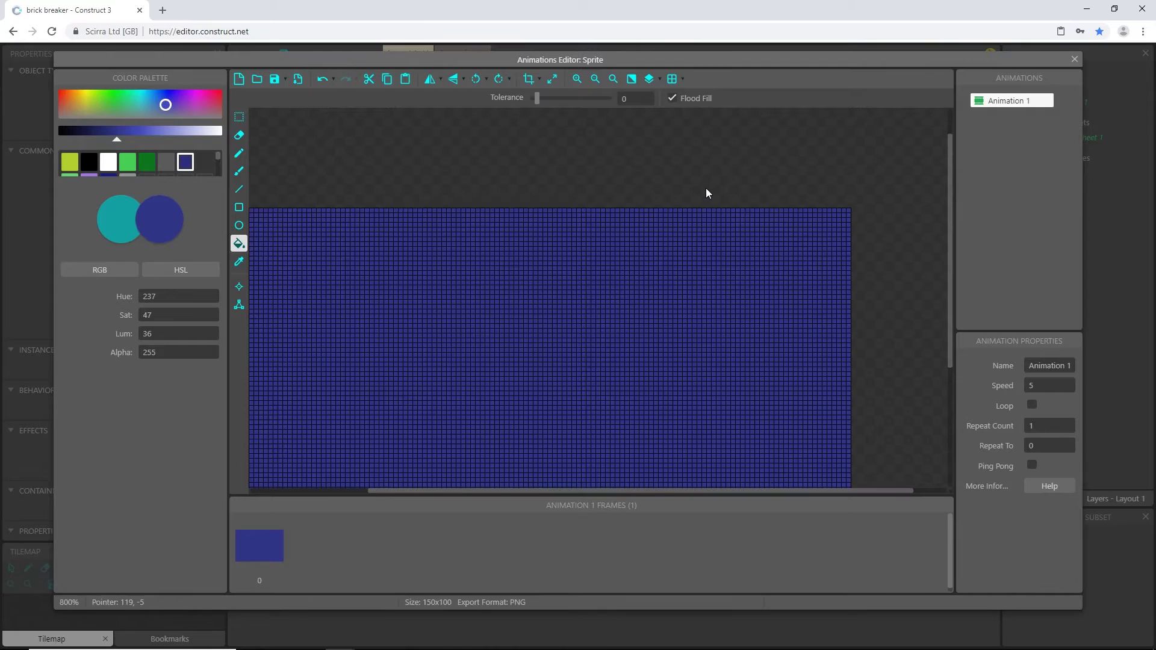
scroll(555, 270, "up", 1, "ctrl")
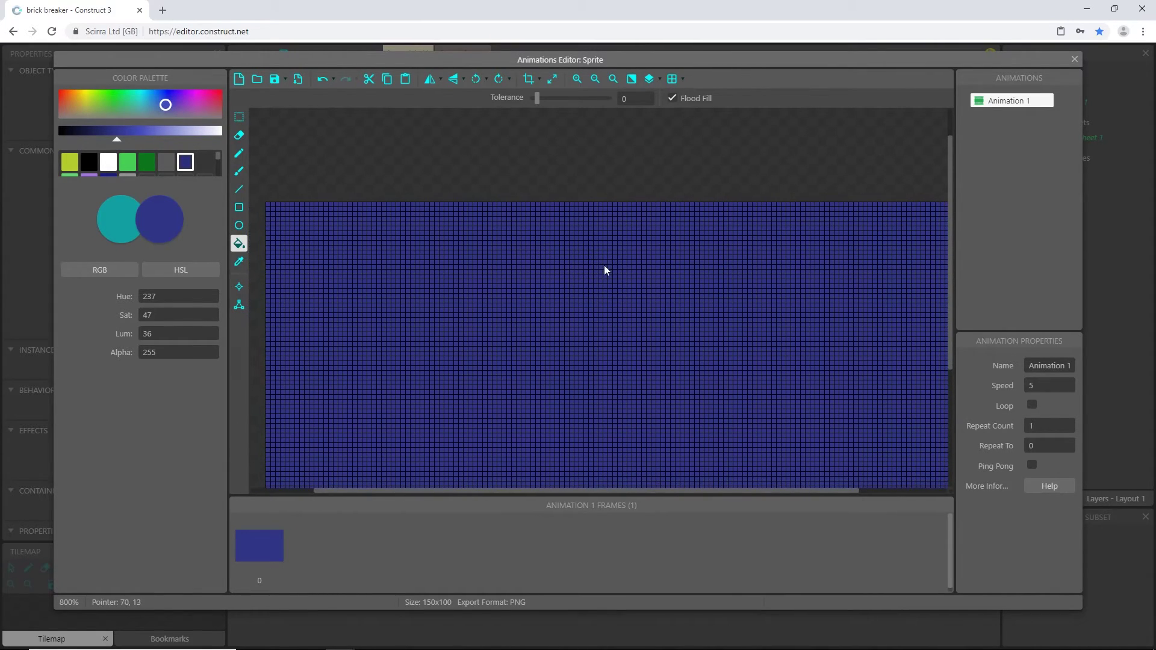
scroll(604, 269, "down", 1, "ctrl")
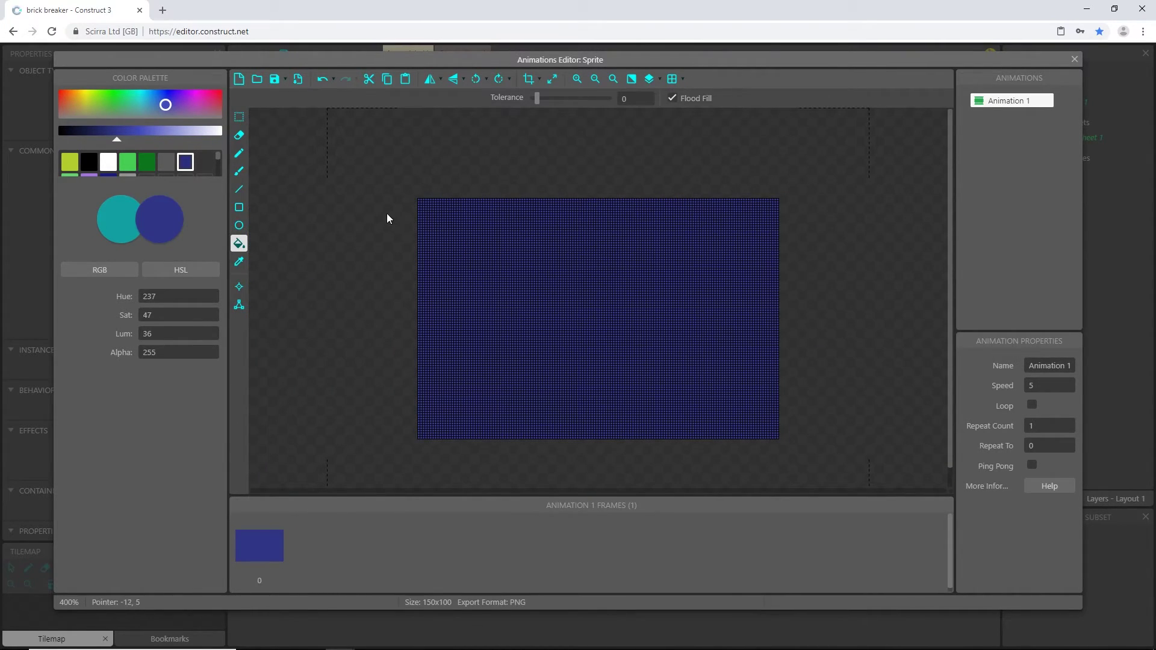
Step: Draw and fill a lighter blue bevel with luminosity 50, about 5 pixels thick, along the image's top and left edges
left_click(240, 190)
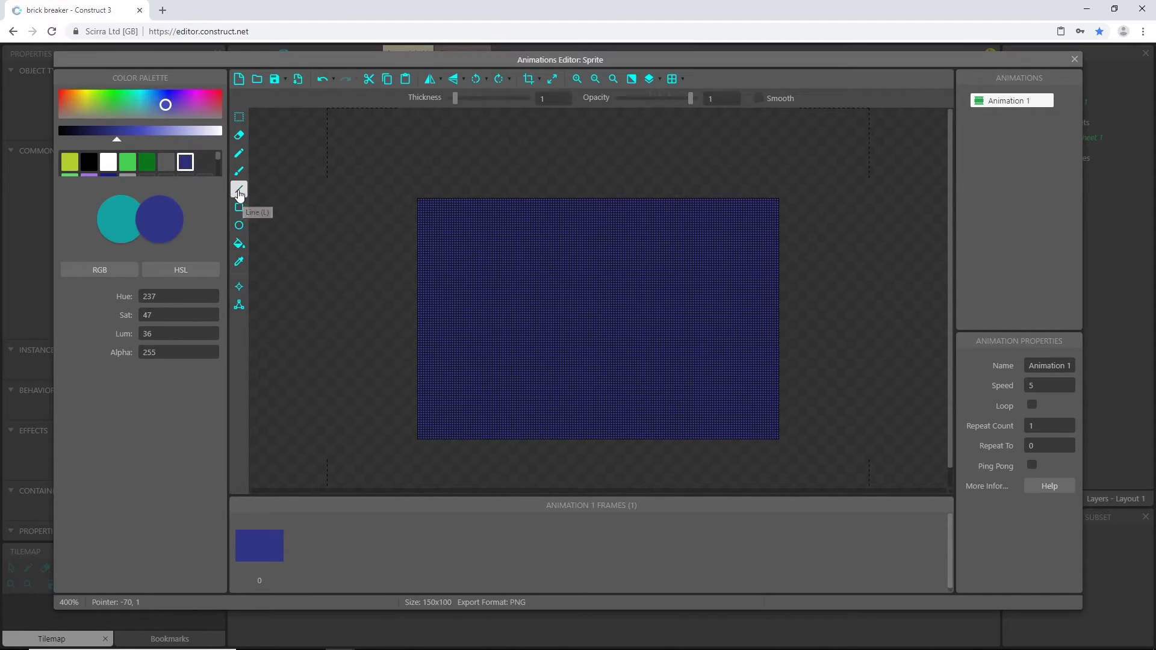
left_click_drag(118, 143, 144, 144)
left_click_drag(146, 143, 141, 140)
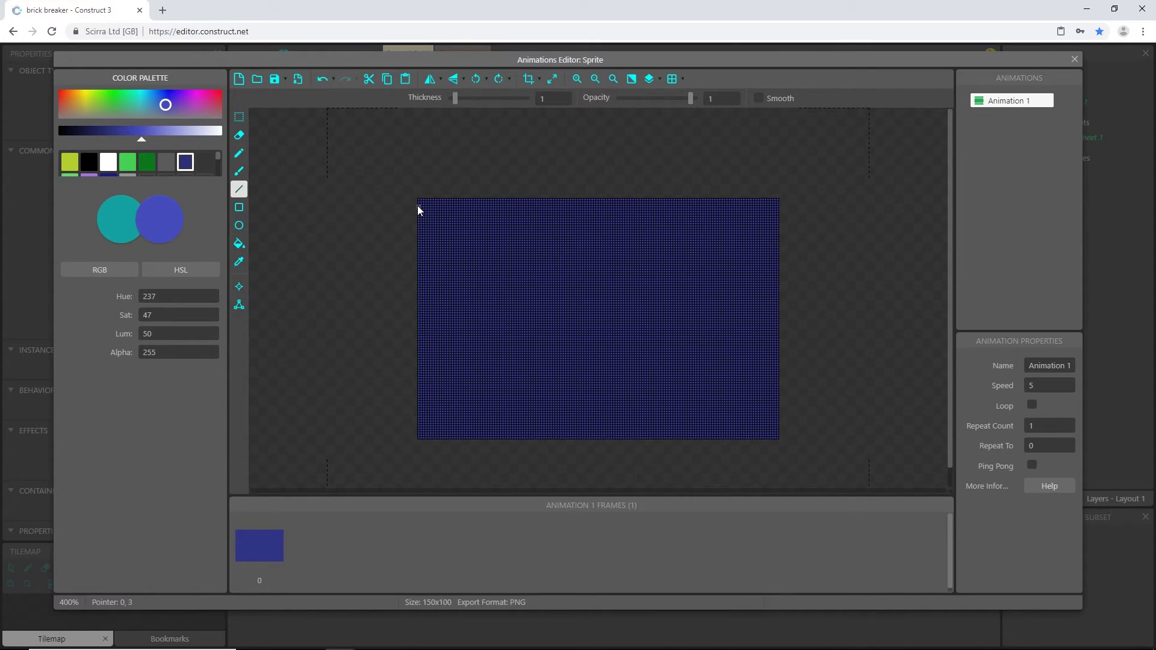
left_click_drag(418, 209, 793, 209)
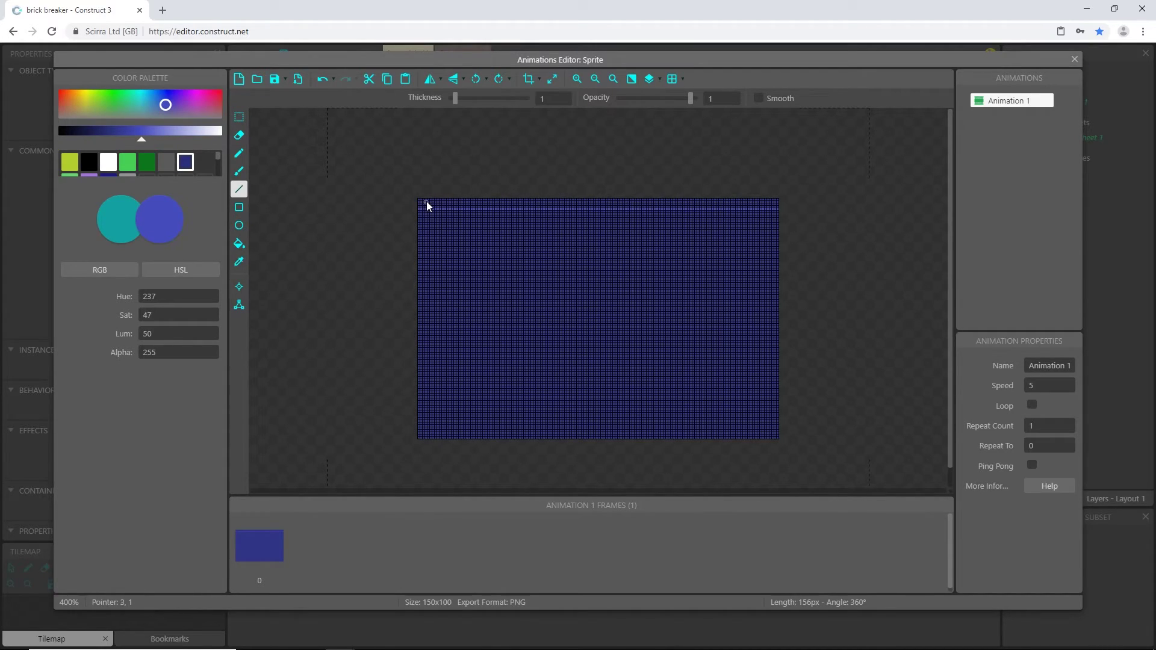
left_click_drag(427, 205, 427, 444)
key("f")
left_click(425, 327)
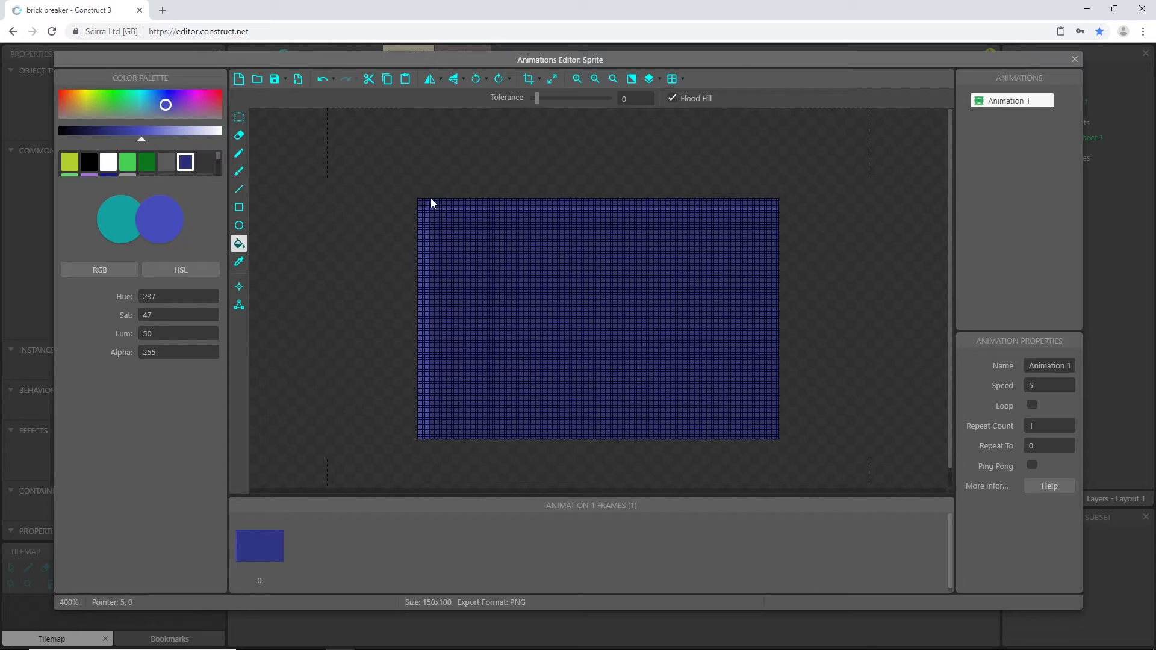
left_click(425, 203)
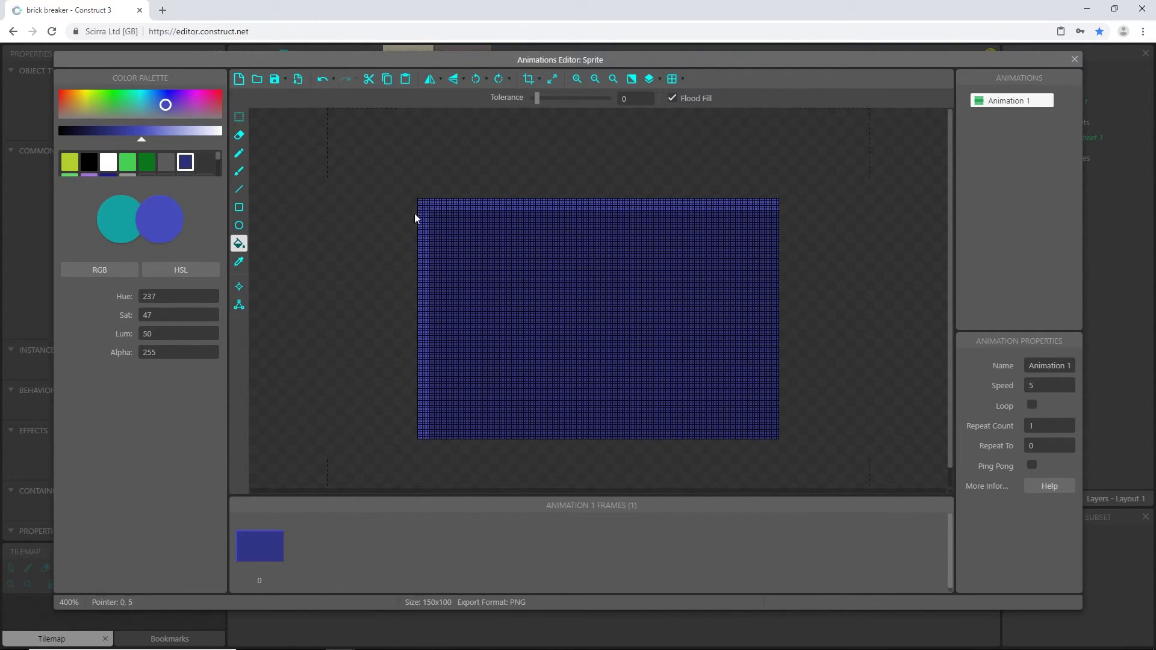
Step: Draw and fill a darker blue bevel with luminosity 26, about 5 pixels thick, along the image's bottom and right edges
key("k")
left_click(557, 306)
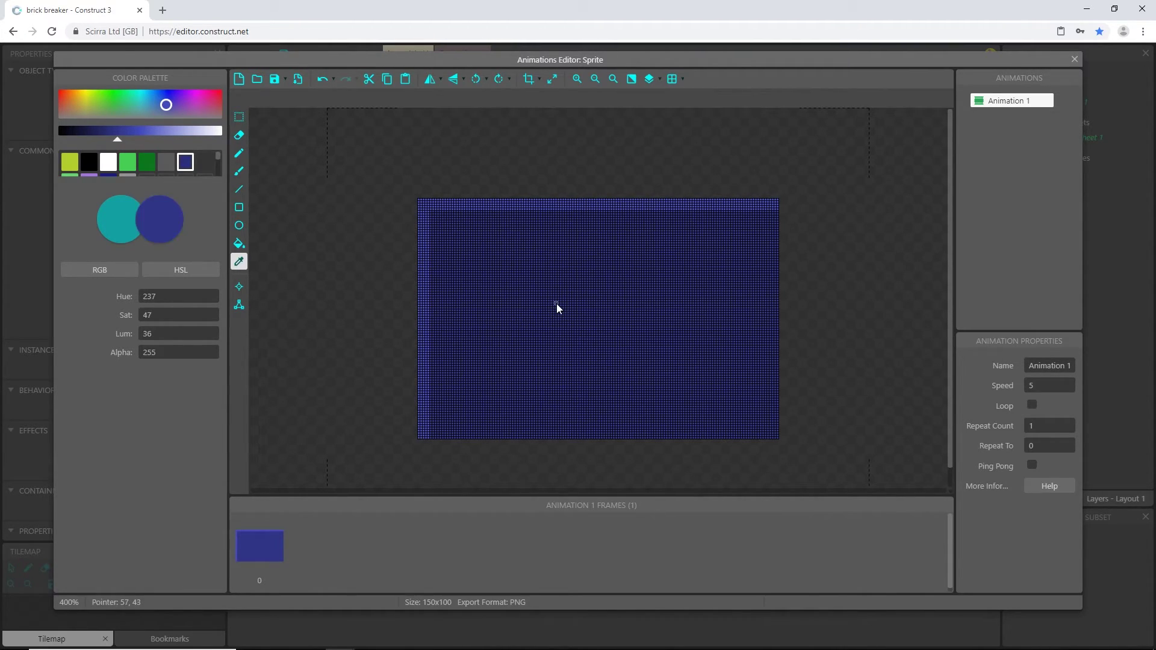
left_click(116, 143)
left_click_drag(117, 142, 102, 143)
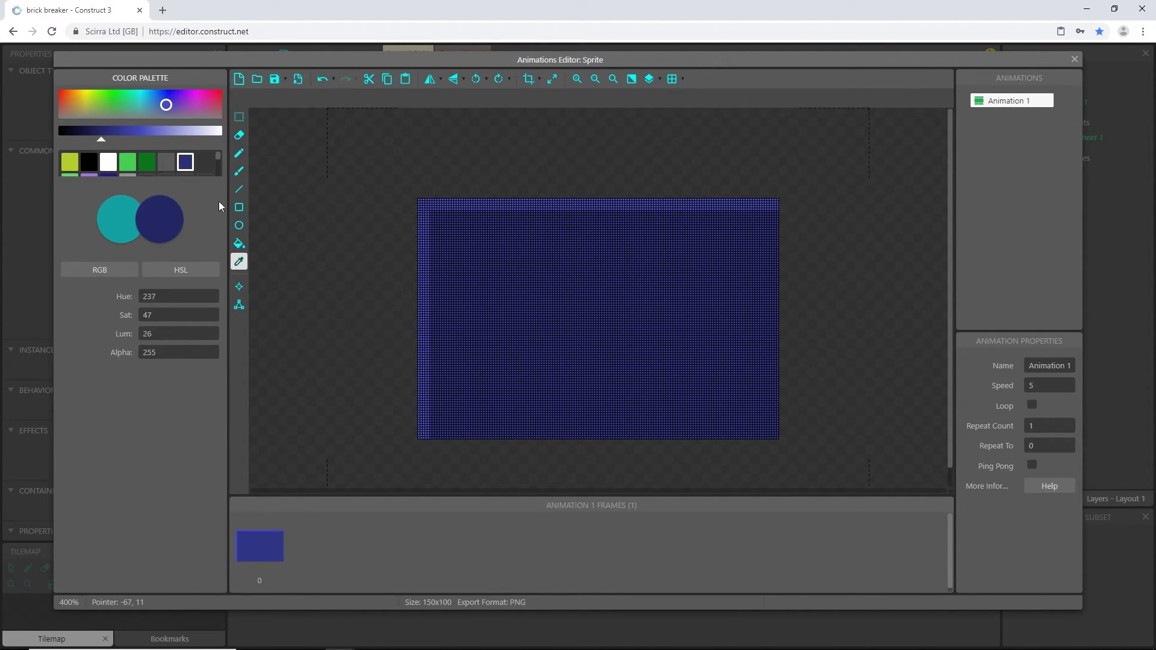
left_click(238, 190)
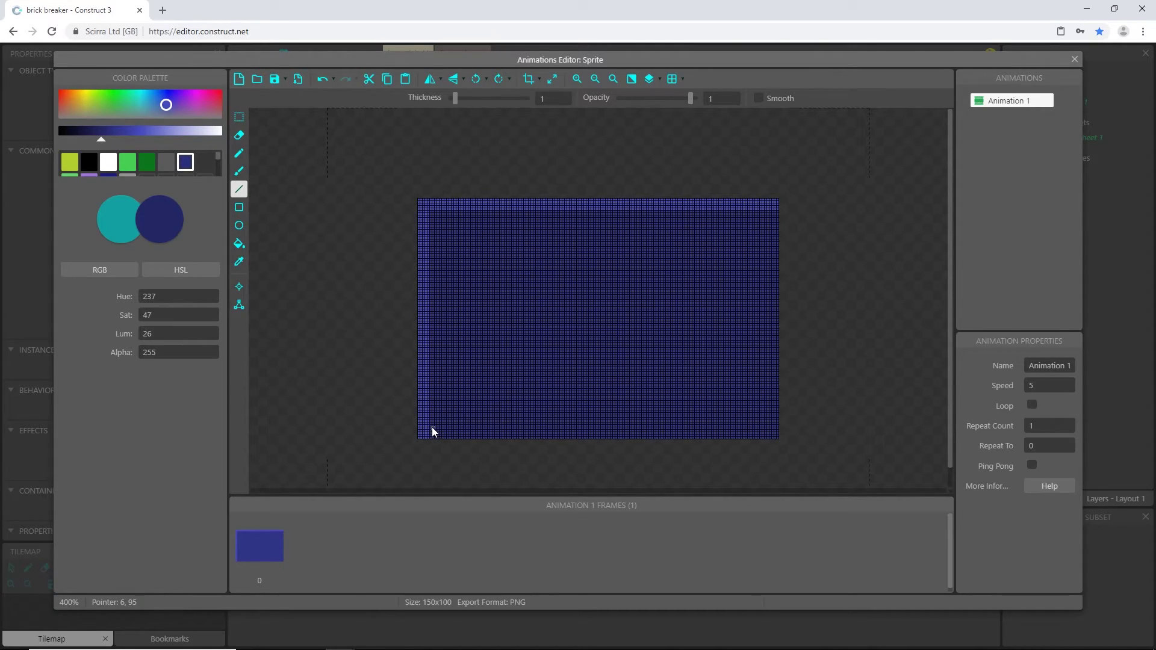
left_click_drag(431, 428, 800, 428)
key("f")
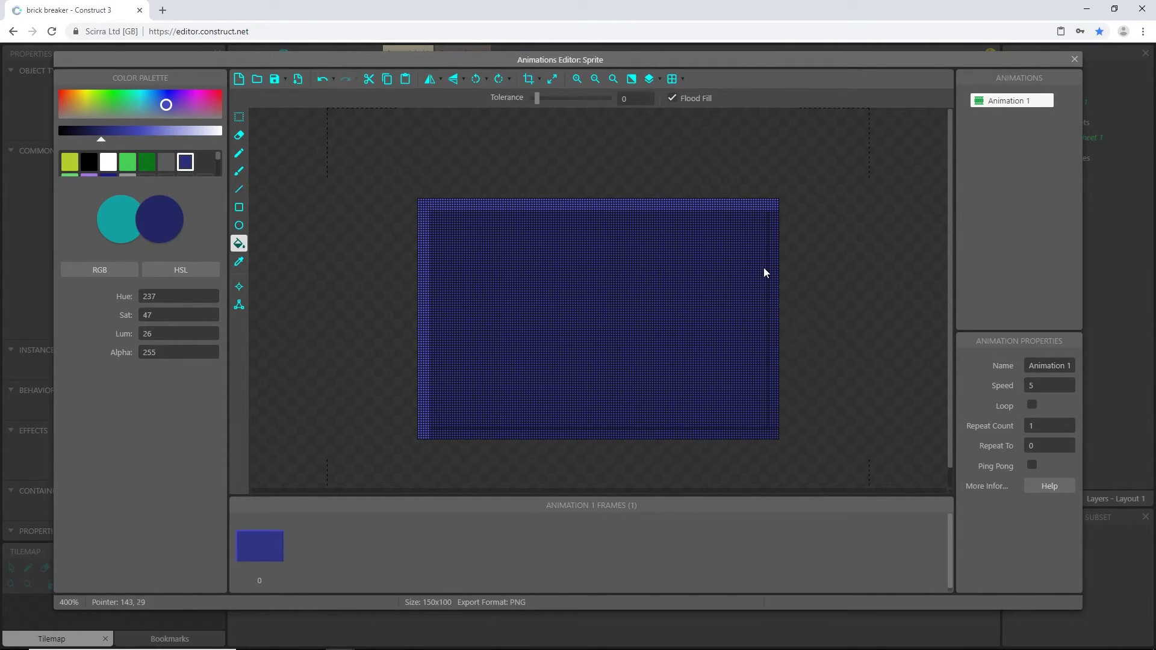
left_click(736, 435)
Step: Pencil diagonal transitions between the light and dark bevels at the image's top-right and bottom-left corners
key("p")
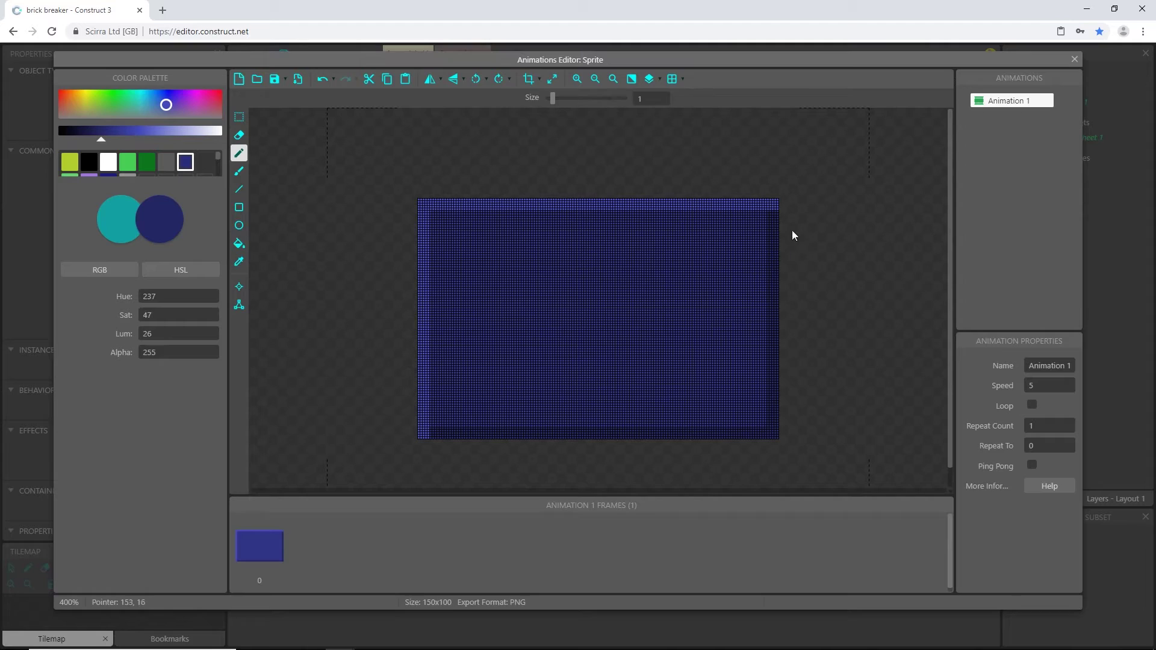
scroll(790, 234, "up", 2)
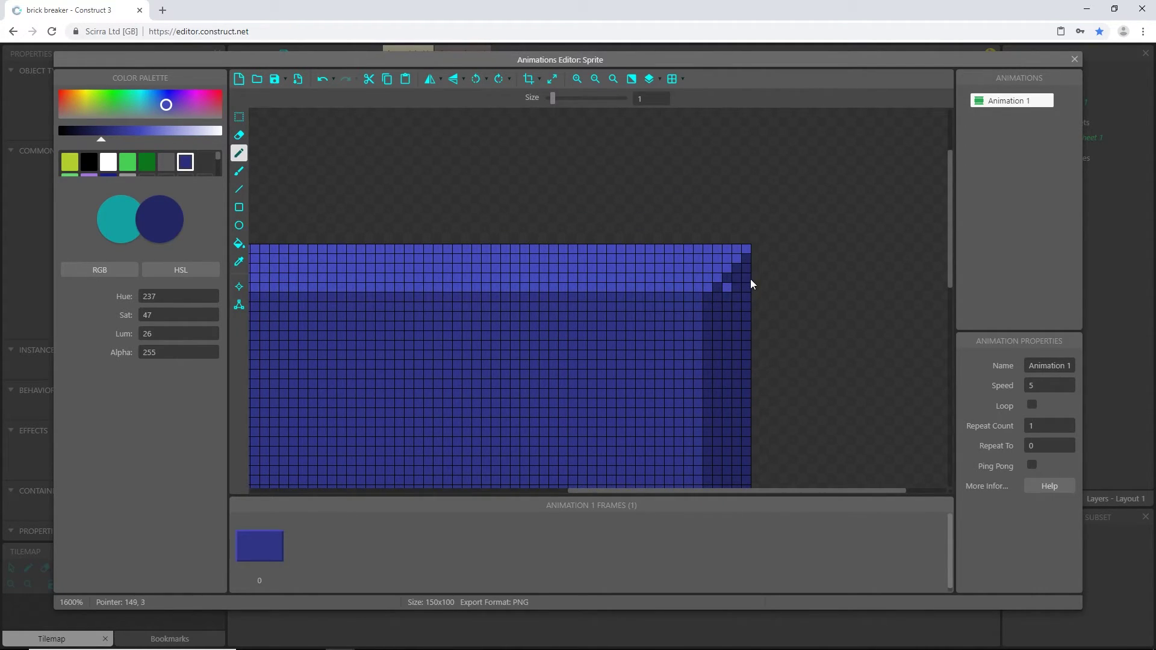
scroll(497, 348, "down", 2)
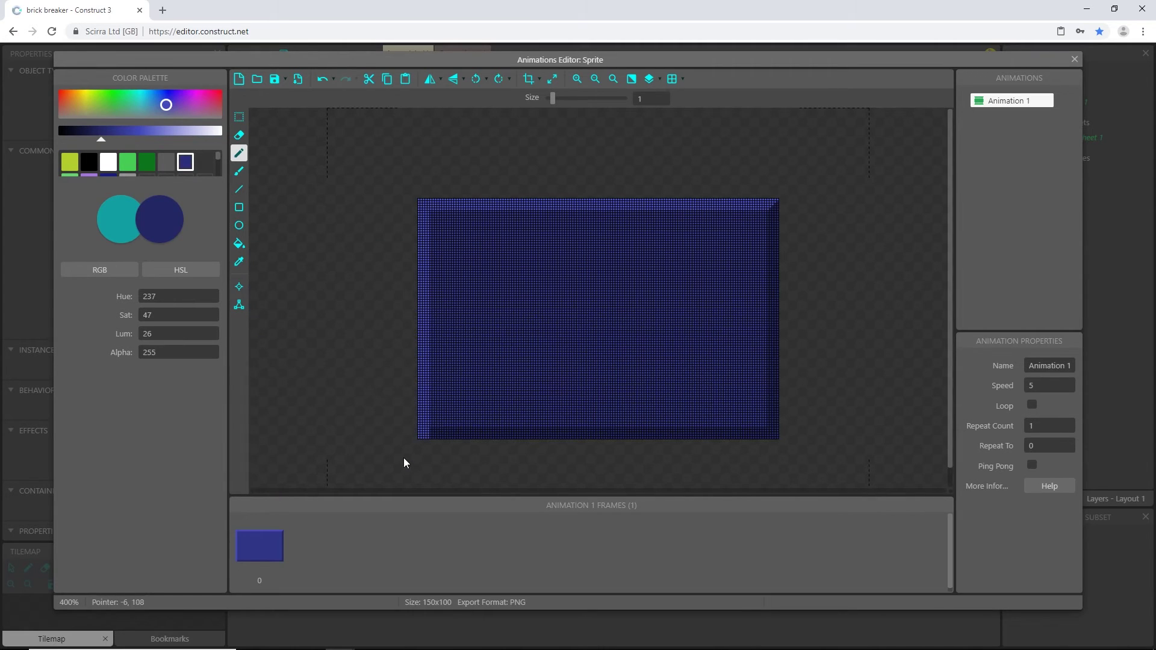
scroll(404, 463, "up", 2)
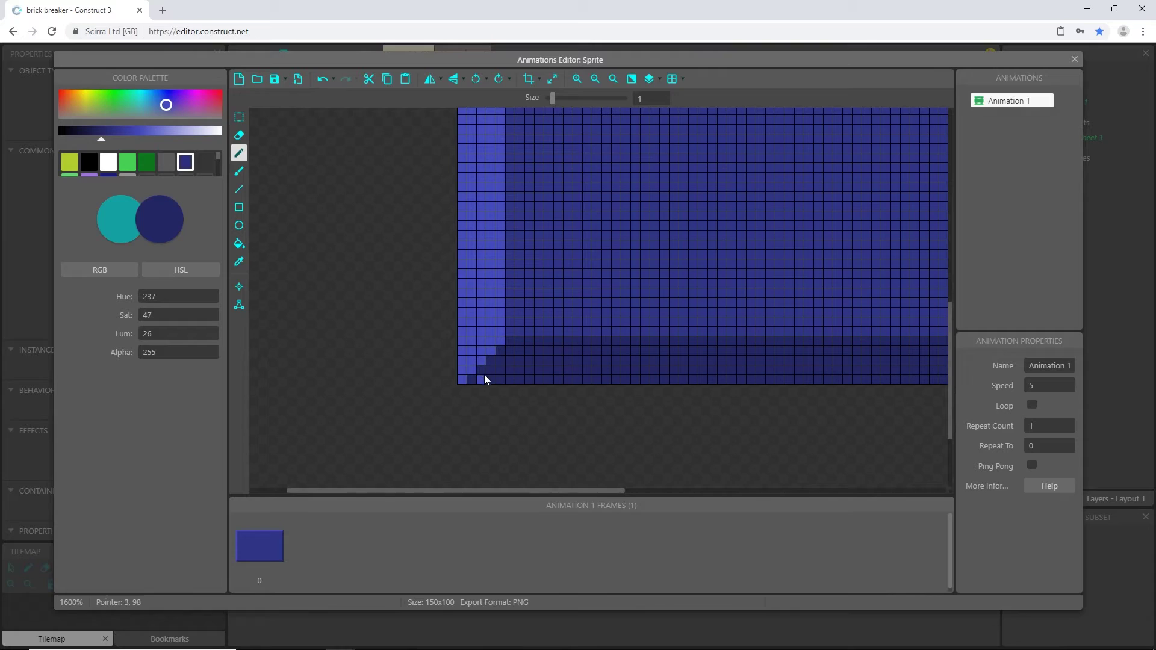
scroll(649, 298, "down", 2)
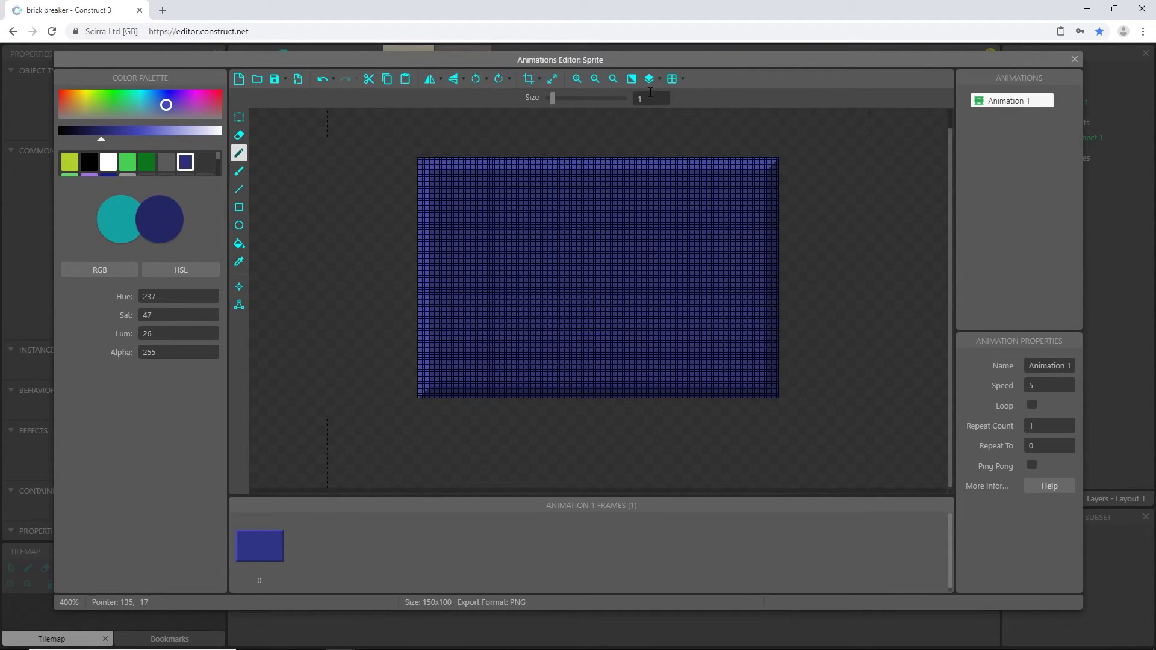
Step: Hide the pixel grid and close the Animations Editor
left_click(672, 79)
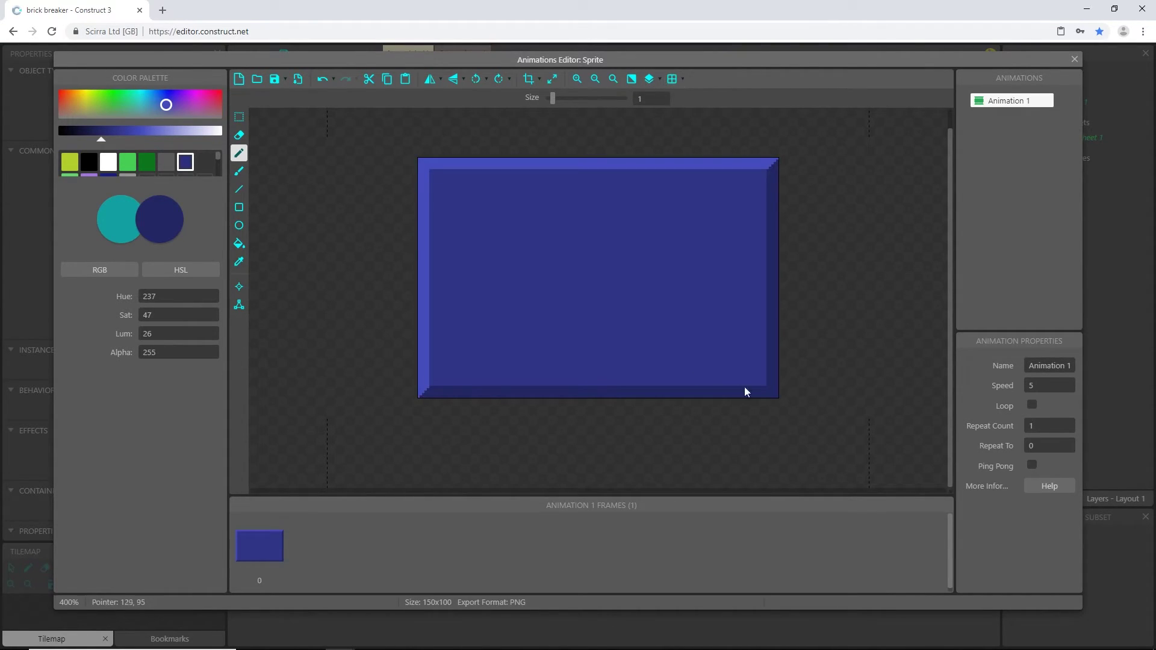
scroll(824, 332, "down", 1)
left_click(1074, 59)
Step: Move the dark blue sprite to the middle of the layout and rename it as btn_play
left_click_drag(417, 301, 621, 360)
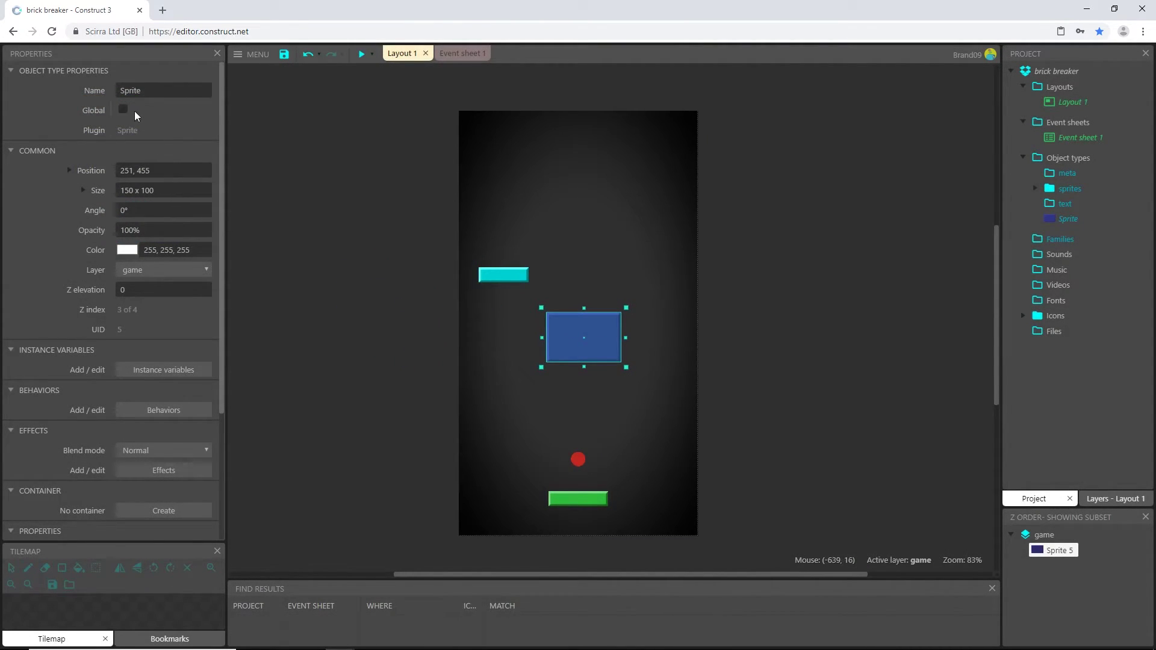
left_click(139, 90)
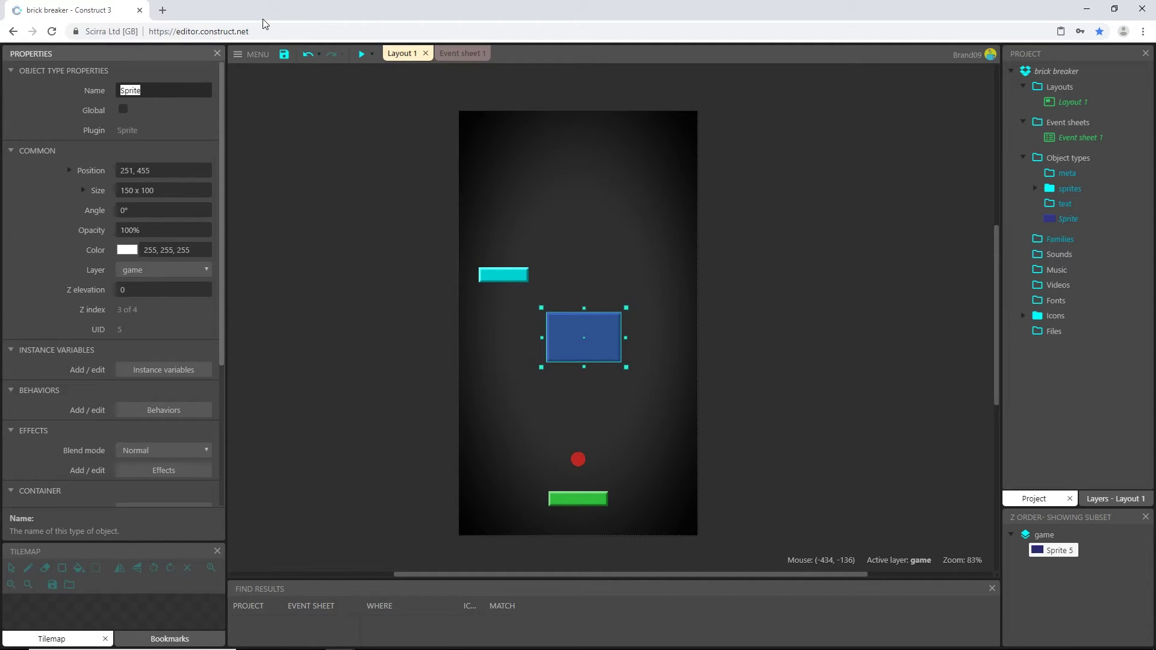
type("btn_play")
key("Tab")
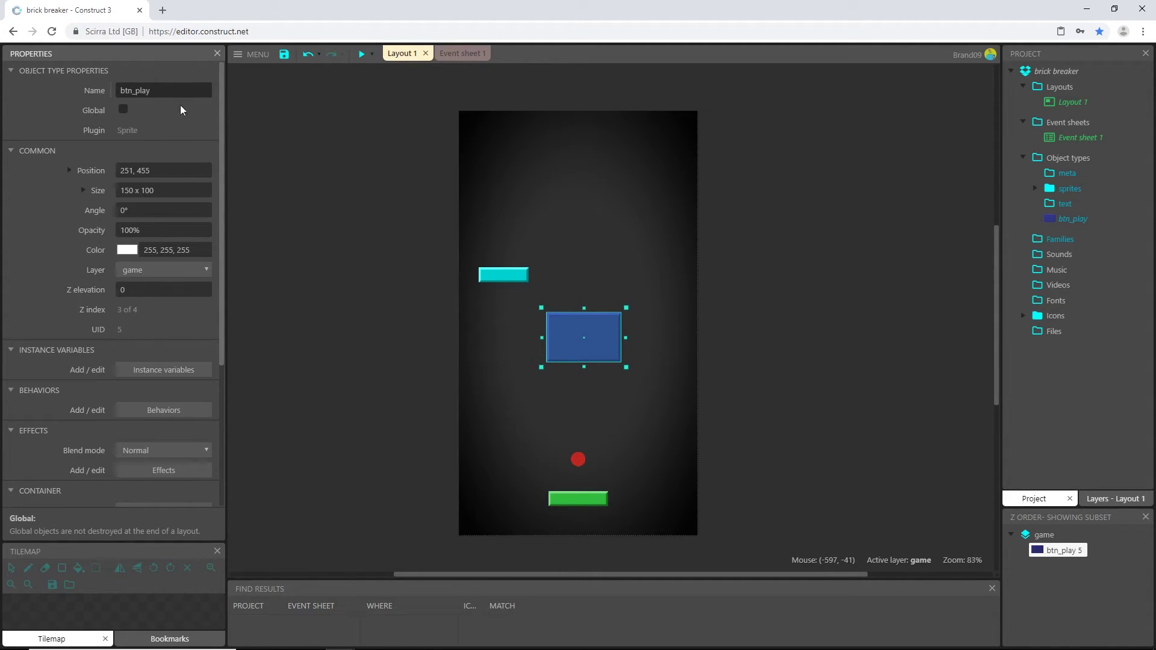
Step: Position btn_play at X 240, Y 460 and move its object type into the sprites folder
left_click(69, 171)
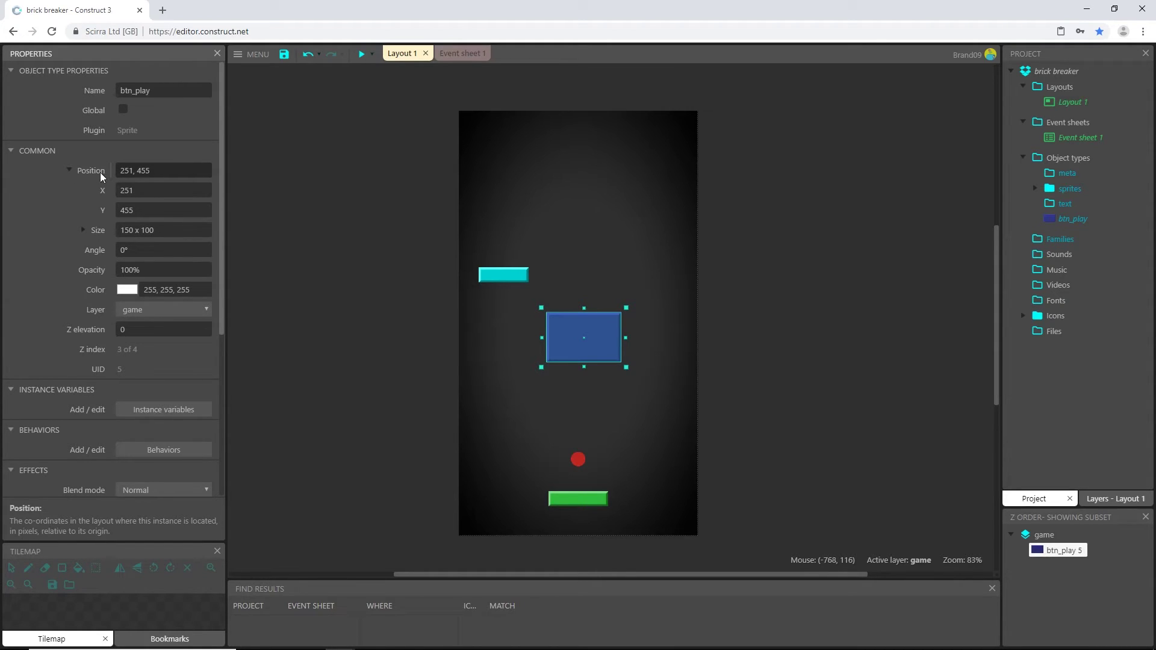
left_click(198, 190)
type("240")
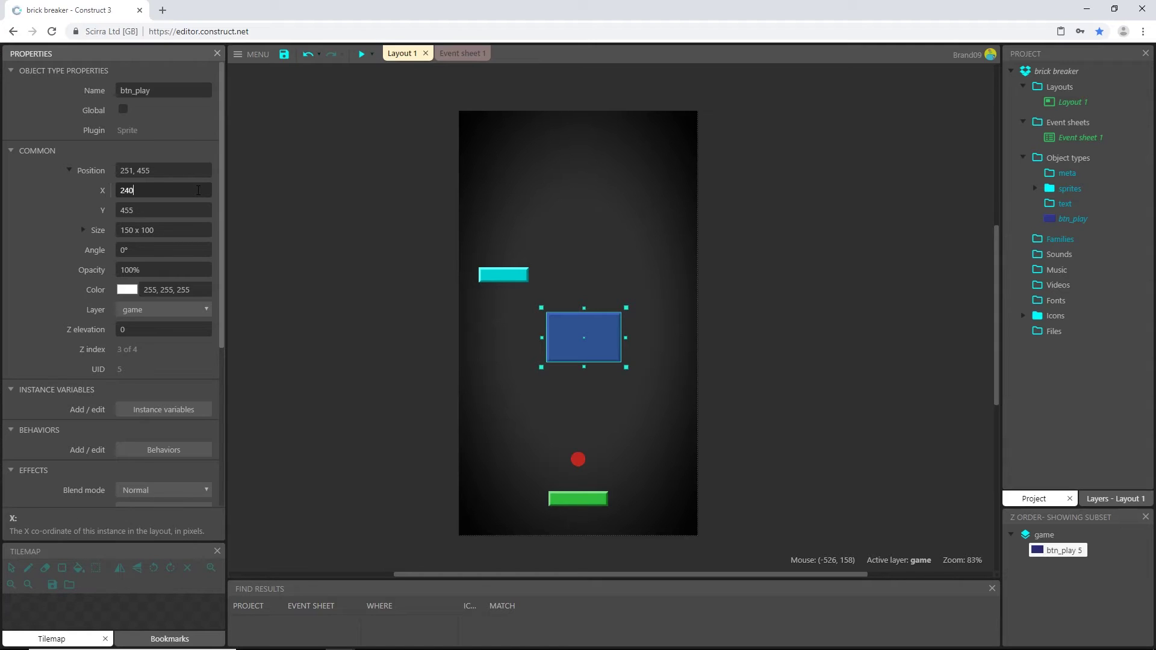
key("Tab")
type("4")
key("Tab")
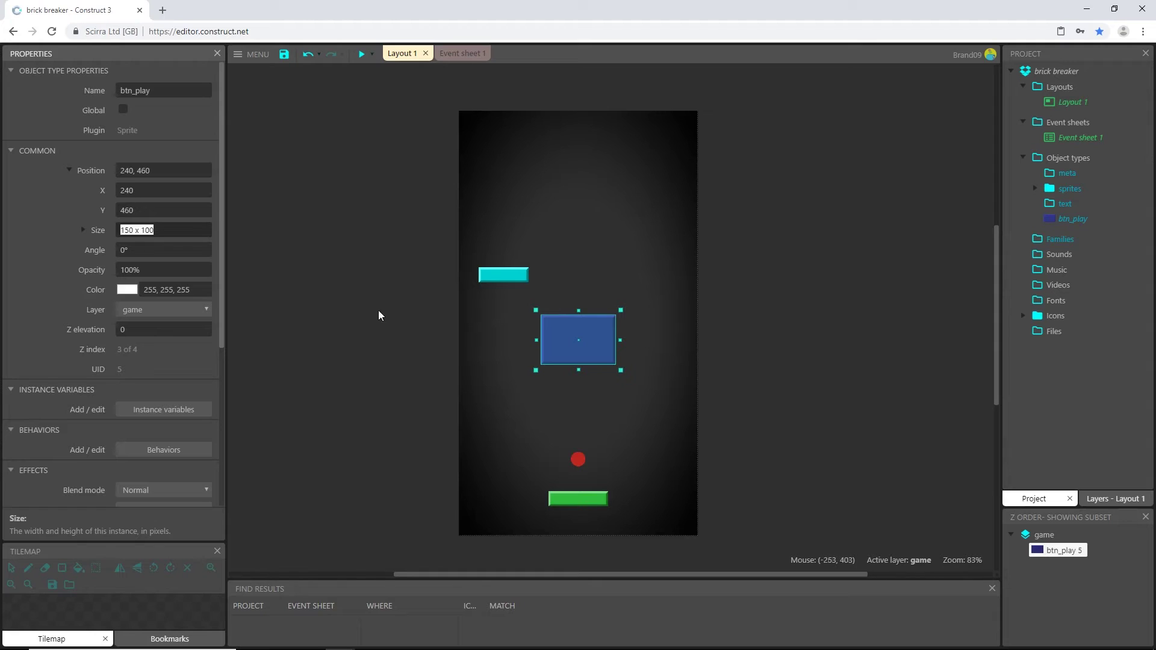
left_click(594, 348)
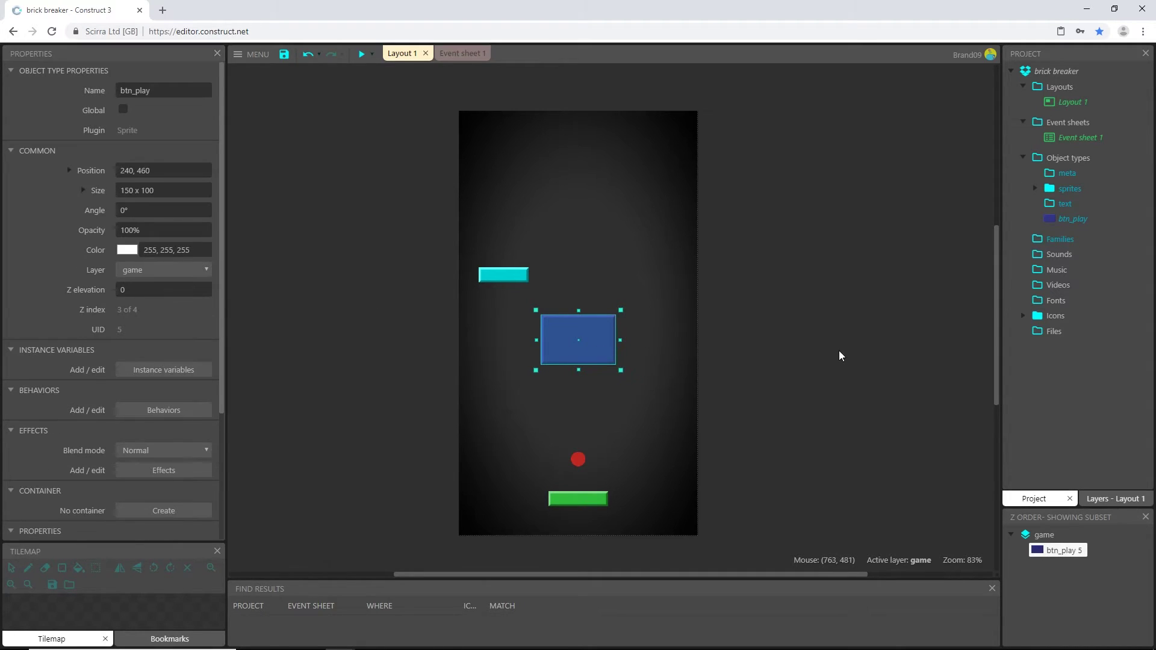
left_click_drag(1073, 219, 1077, 196)
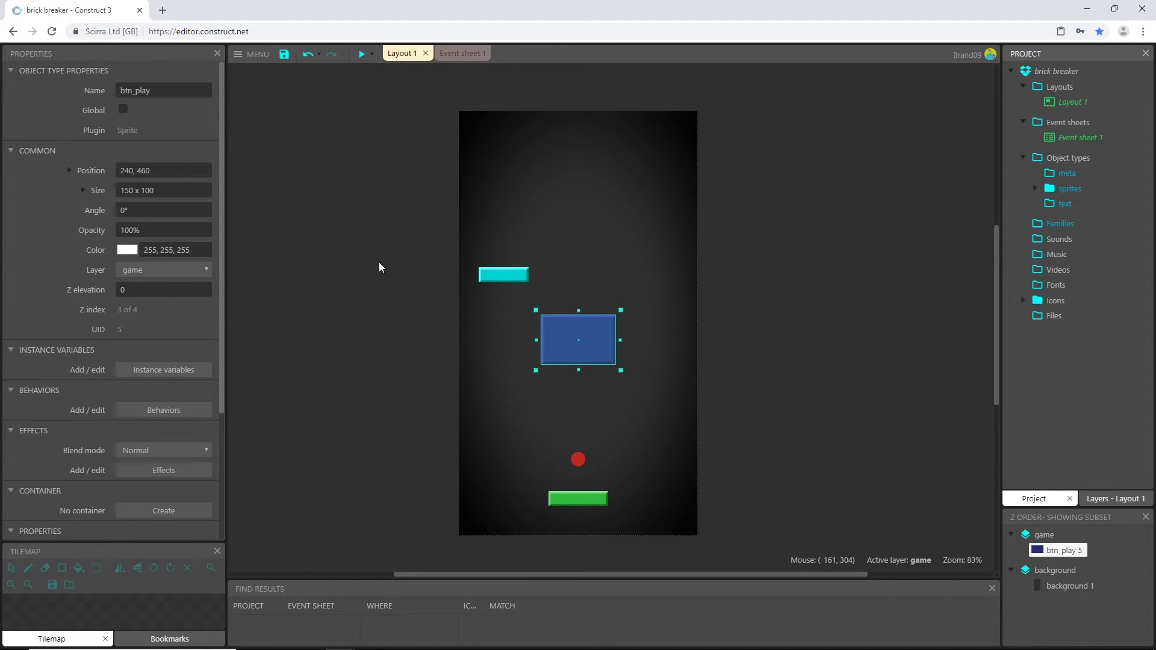
Step: Insert another new Sprite object in the empty area to the left of the layout page
double_click(379, 267)
scroll(627, 355, "down", 2)
scroll(627, 355, "down", 3)
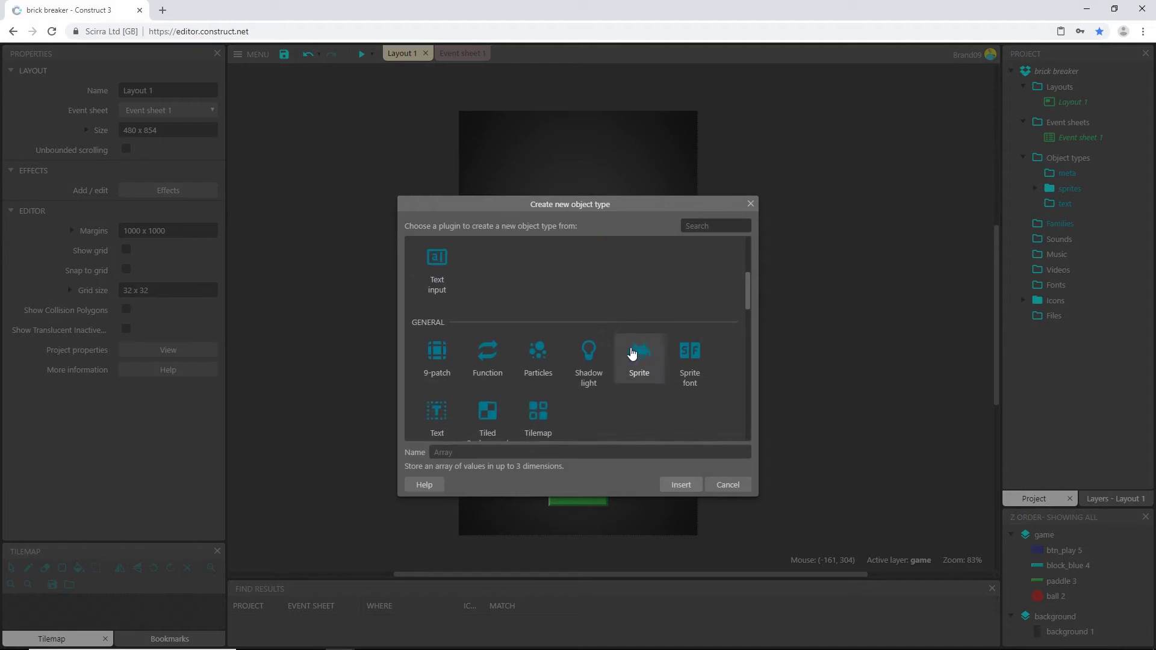
double_click(639, 357)
left_click(356, 243)
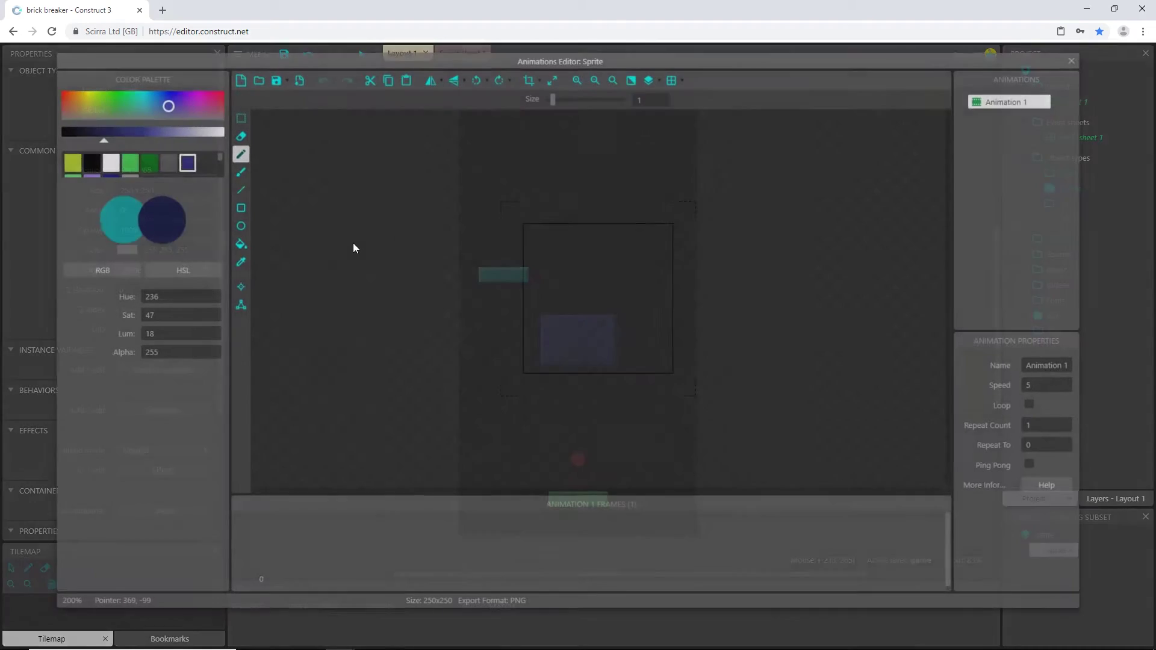
Step: Resize the new sprite's image canvas to 50 by 50 pixels
left_click(553, 80)
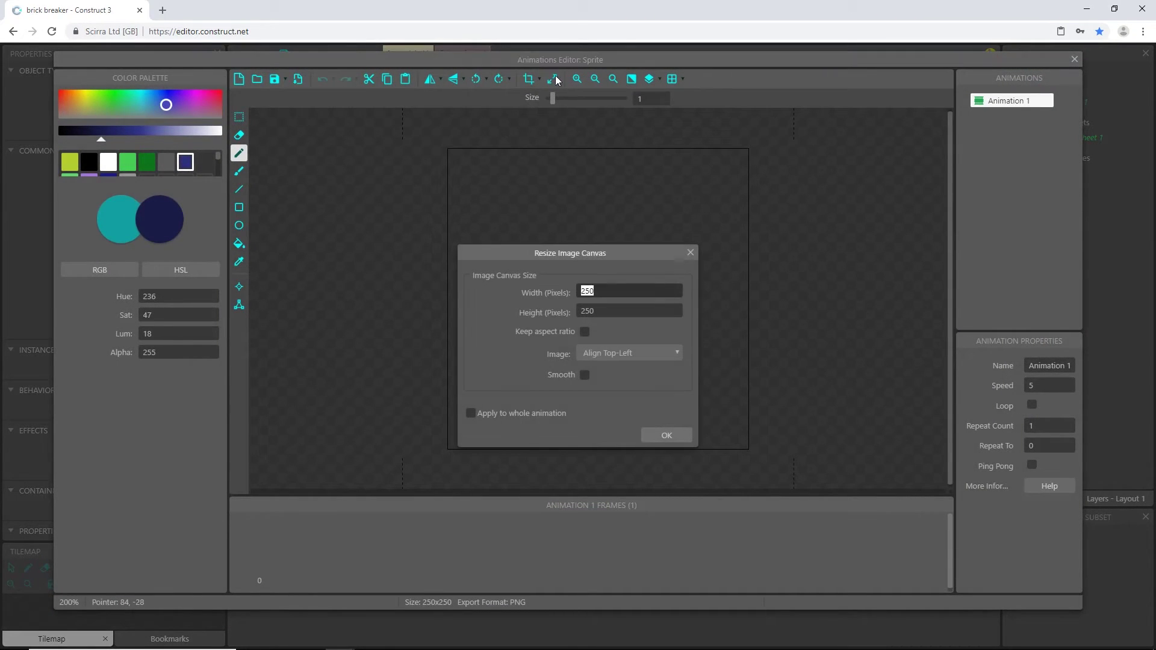
type("50")
key("Tab")
type("50")
key("Return")
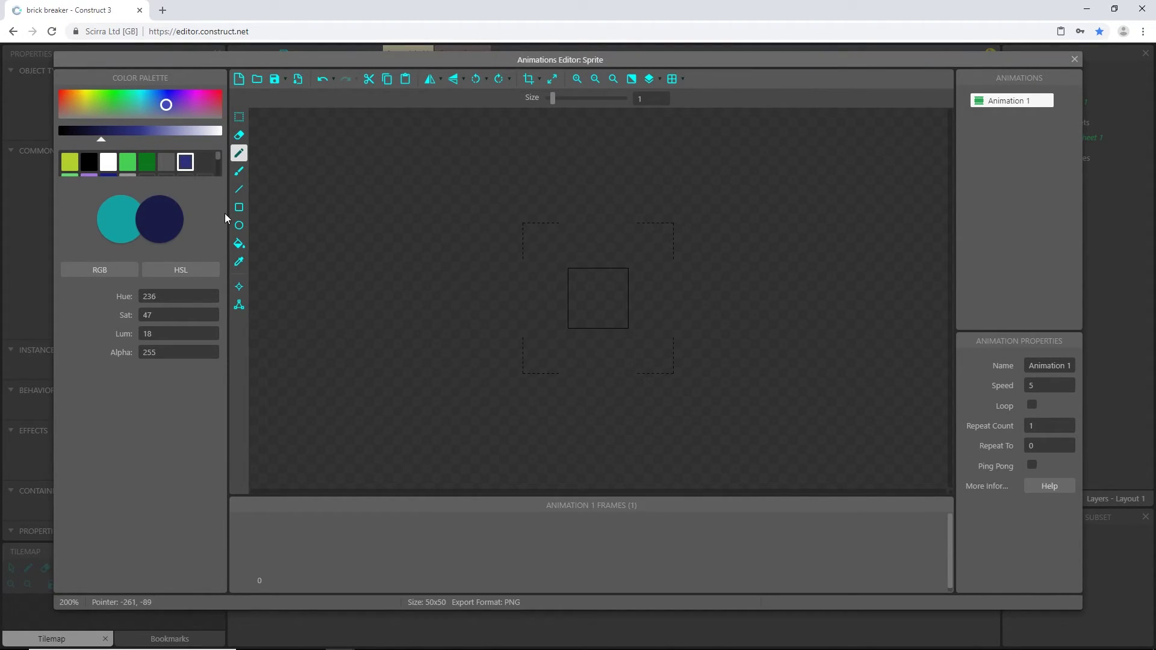
Step: Flood-fill the sprite image with dark red (hue 1, saturation 85, luminance 30), check its origin point and close the Animations Editor
left_click_drag(63, 103, 58, 98)
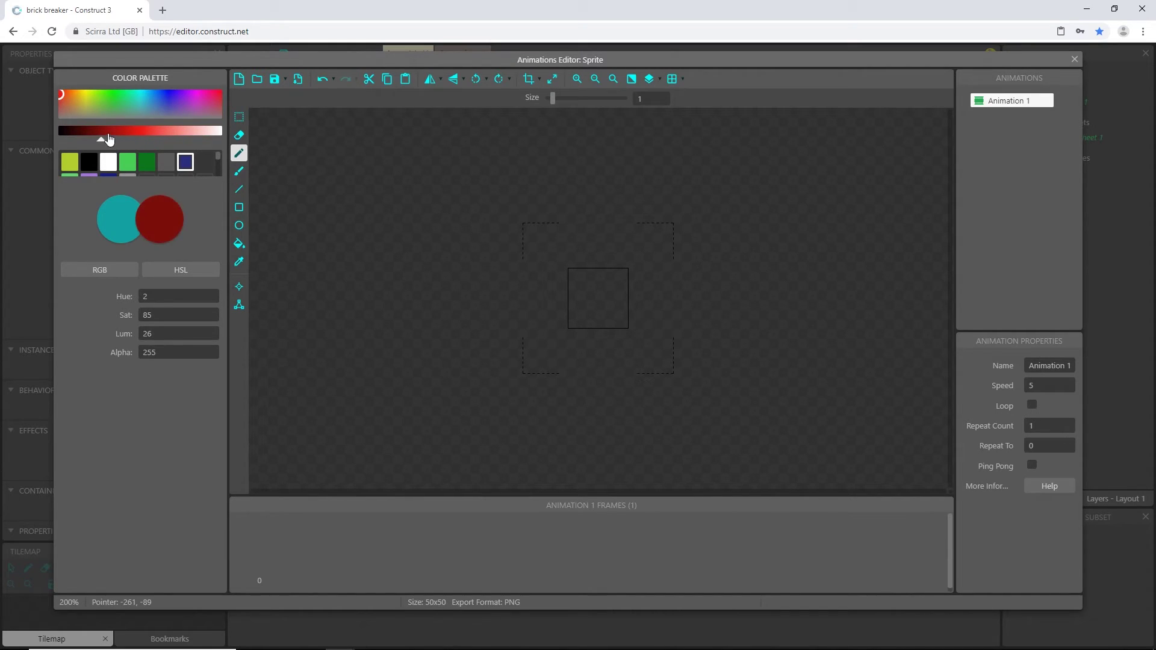
left_click(112, 131)
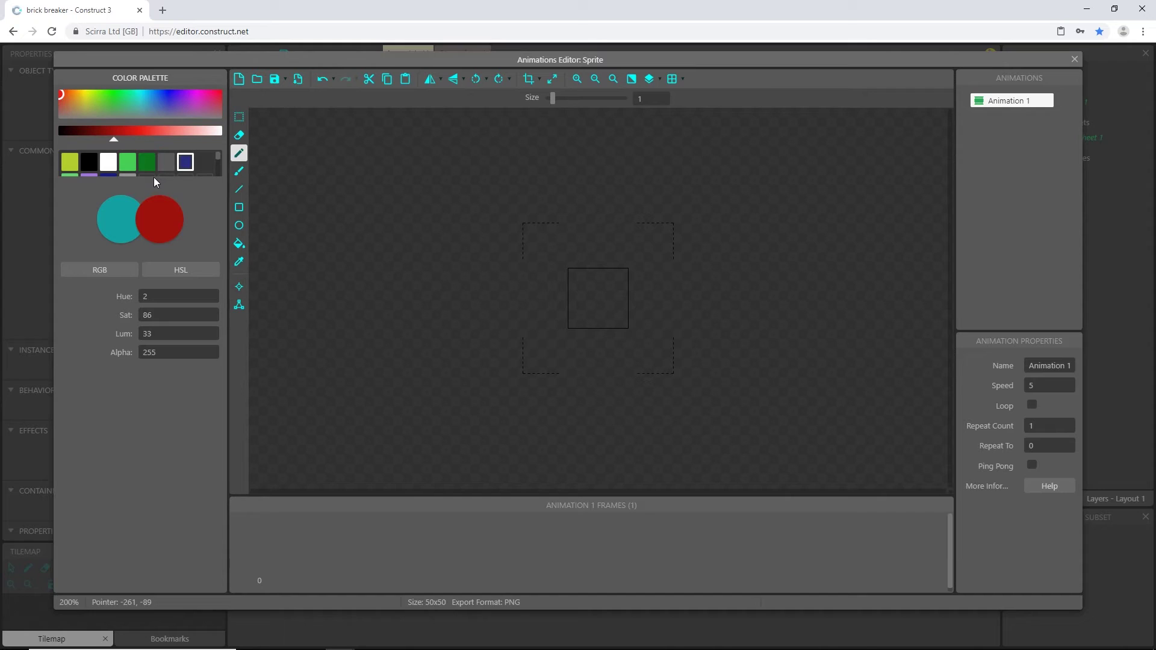
left_click_drag(115, 144, 109, 142)
scroll(601, 303, "up", 2, "ctrl")
left_click(239, 243)
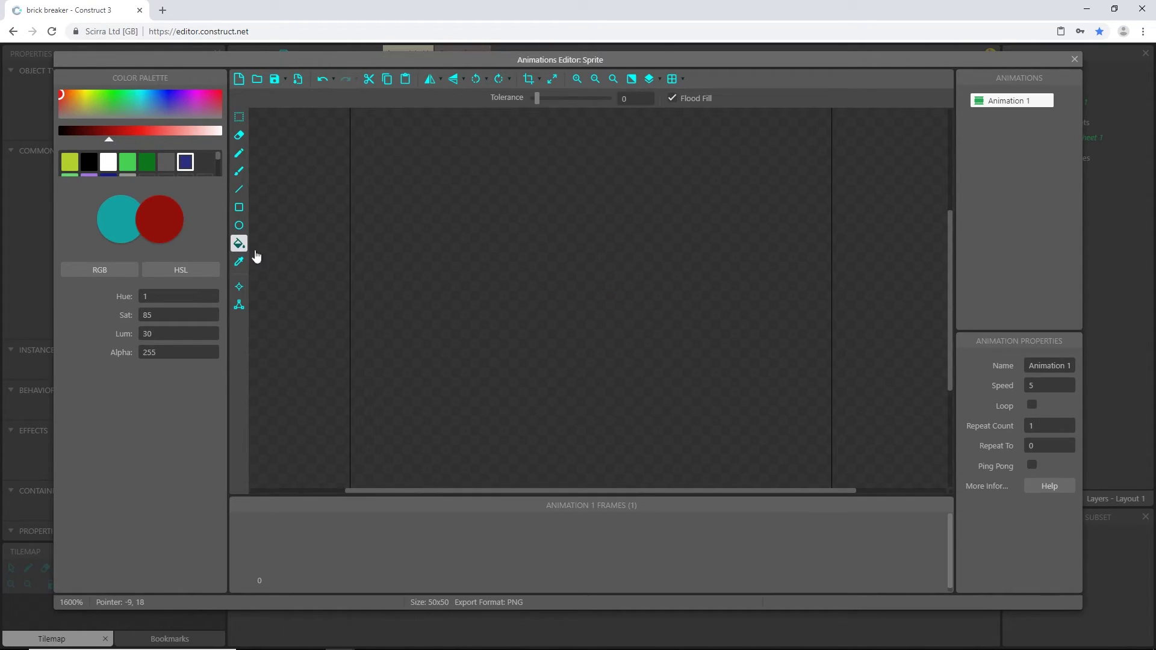
left_click(584, 340)
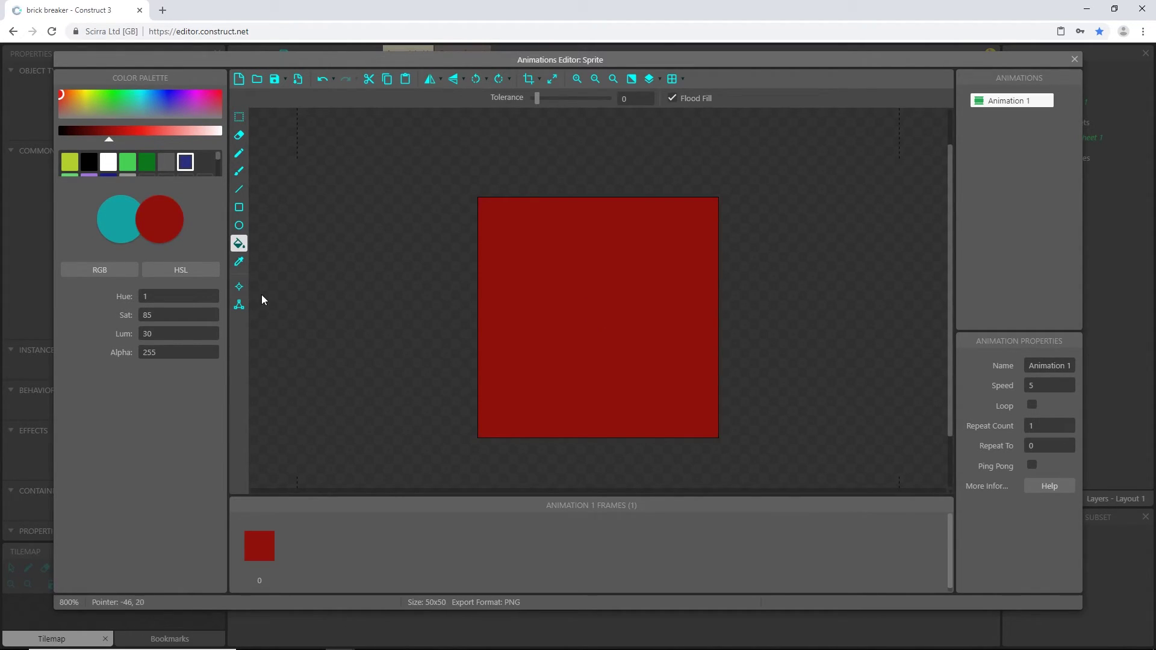
left_click(239, 286)
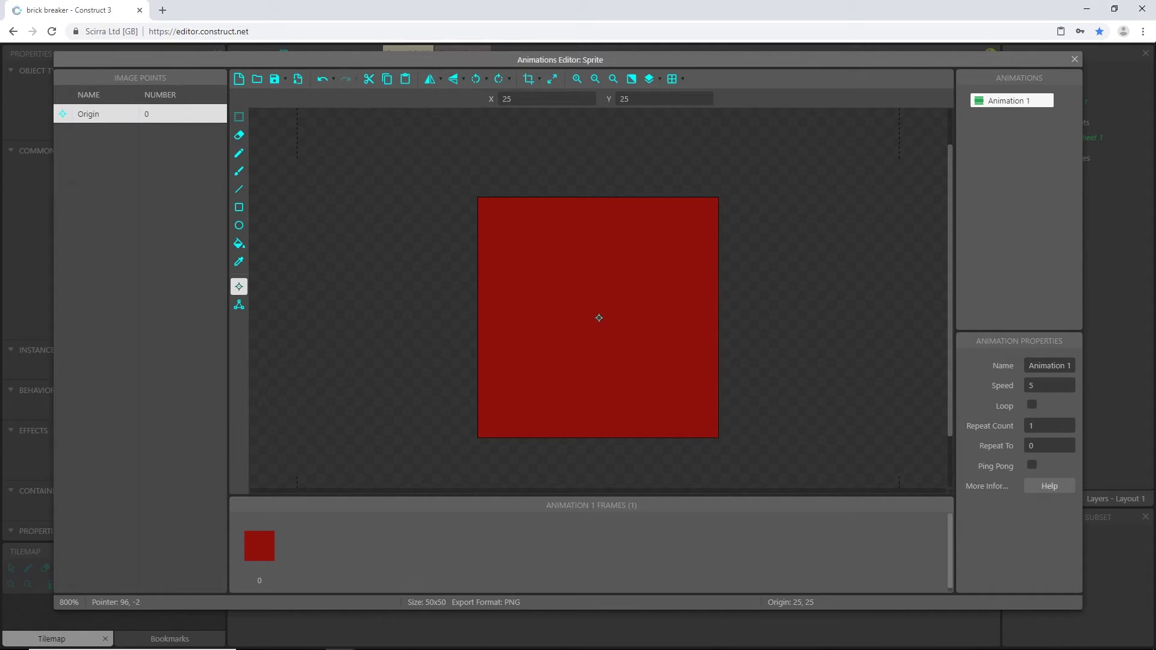
left_click(1075, 59)
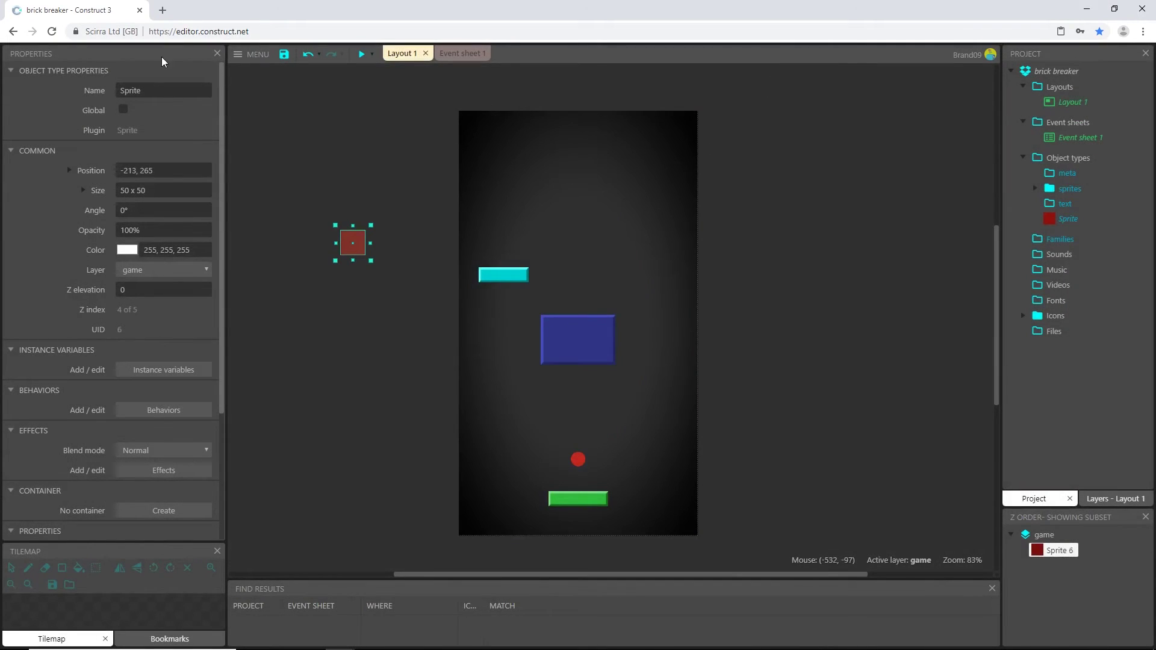
Step: Rename the dark red sprite as wall and move it just outside the layout page's left edge, at about X -57, Y 319
left_click(151, 90)
type("wall")
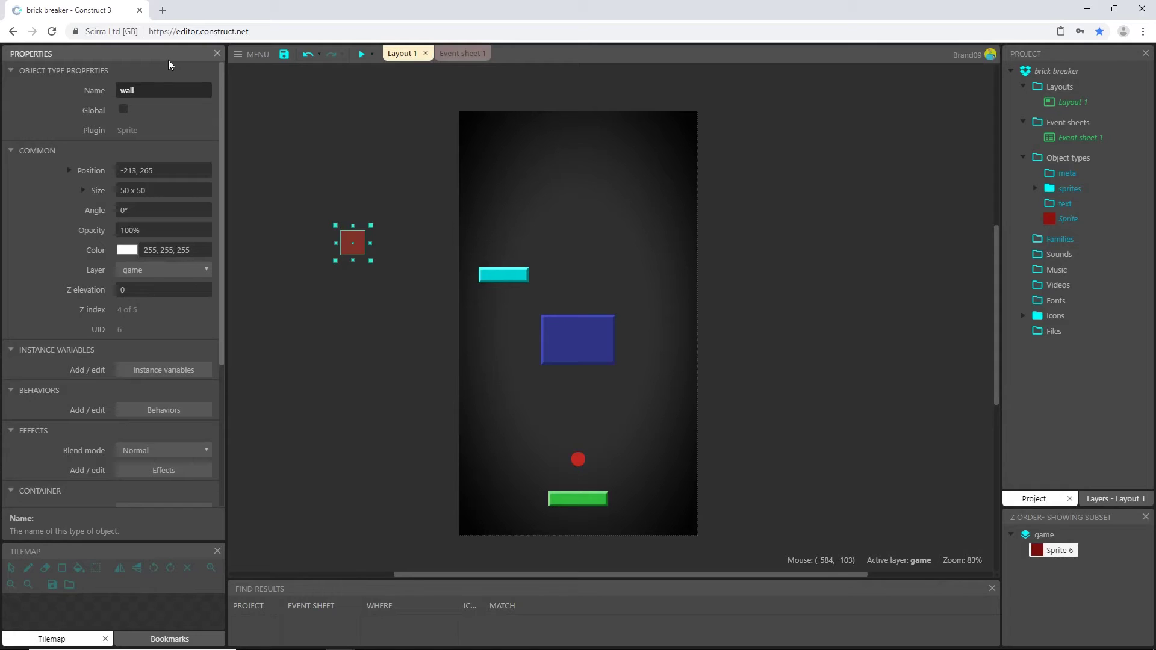
key("Tab")
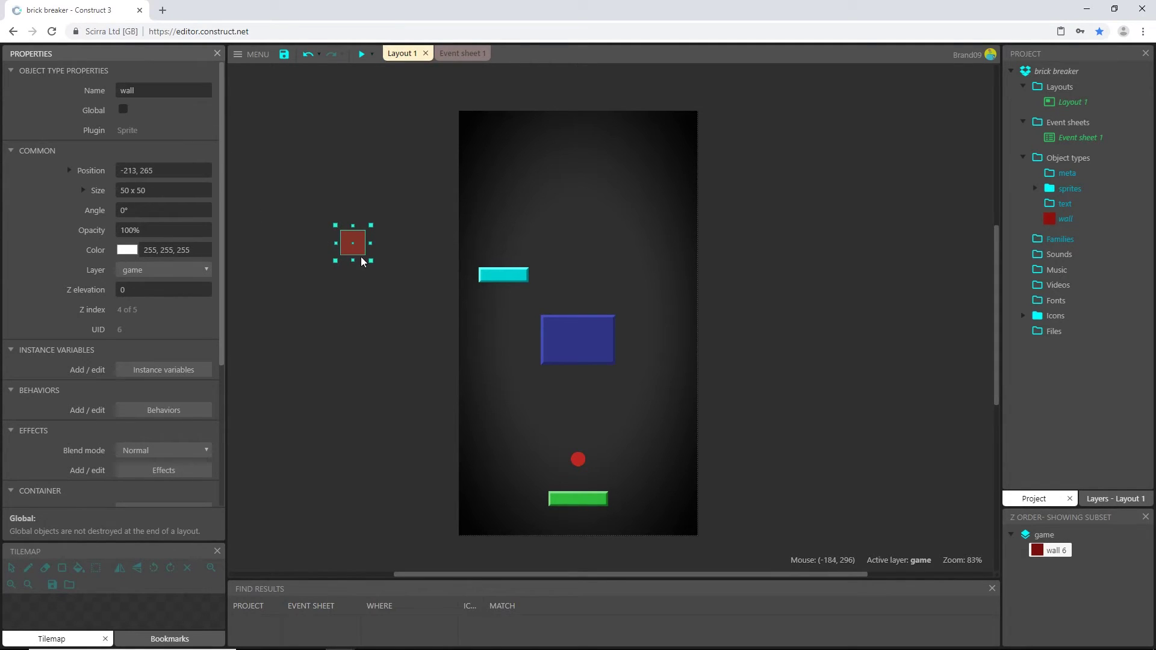
left_click_drag(364, 255, 442, 282)
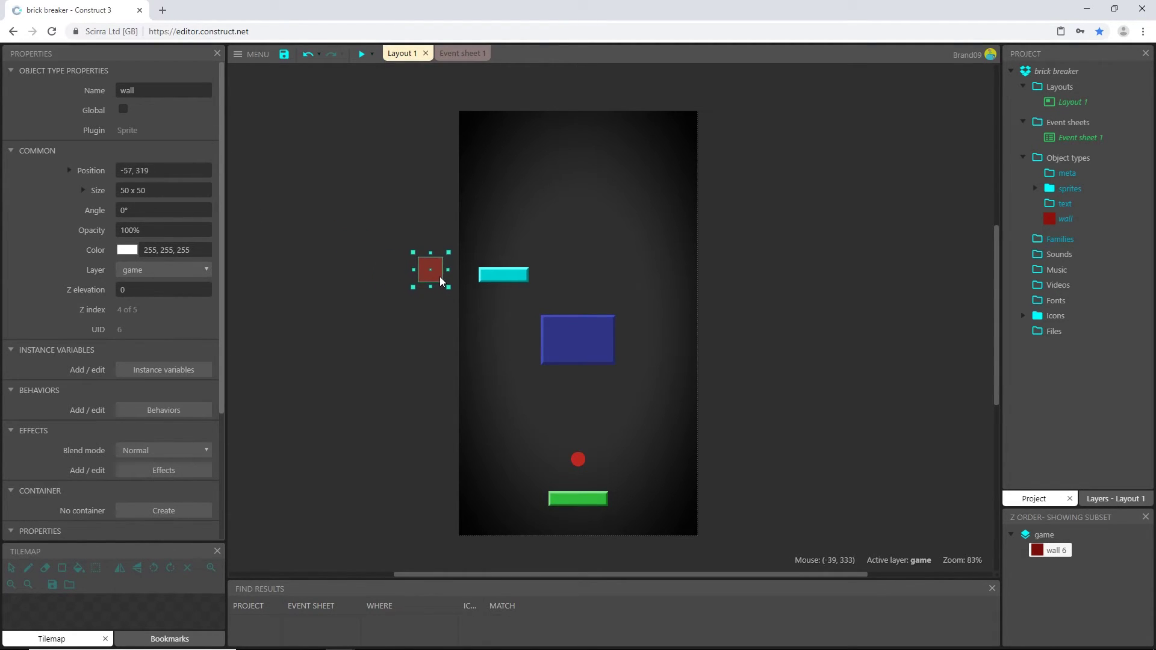
Step: Insert another Sprite object in the empty area to the left of the wall sprite
double_click(308, 236)
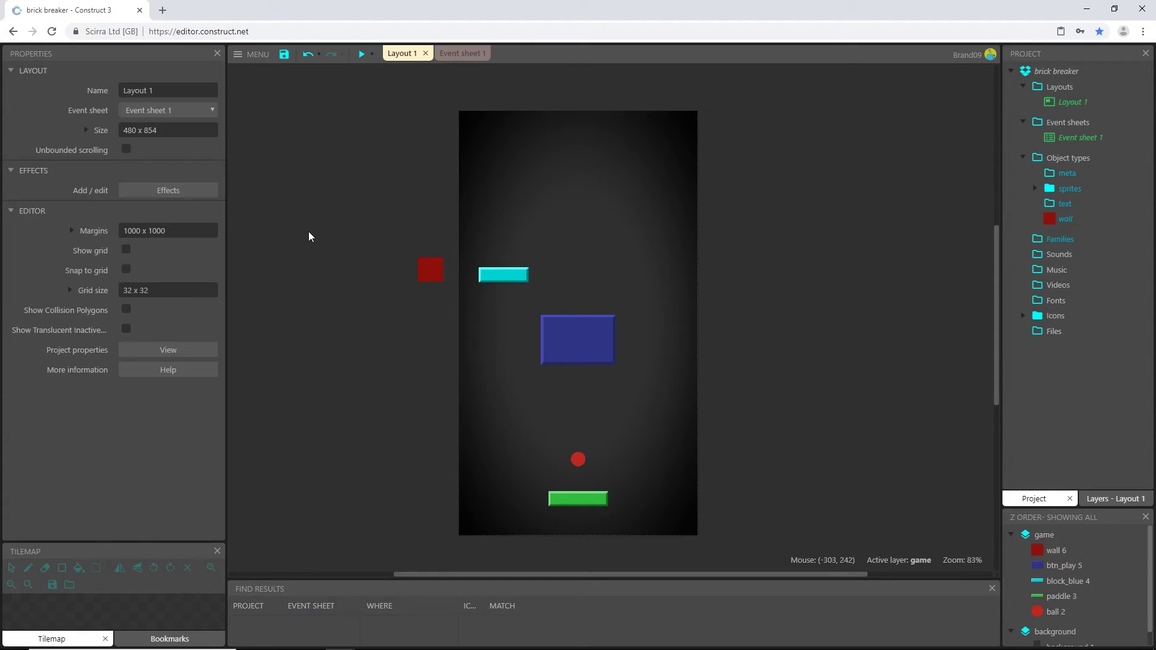
scroll(662, 412, "down", 3)
double_click(657, 410)
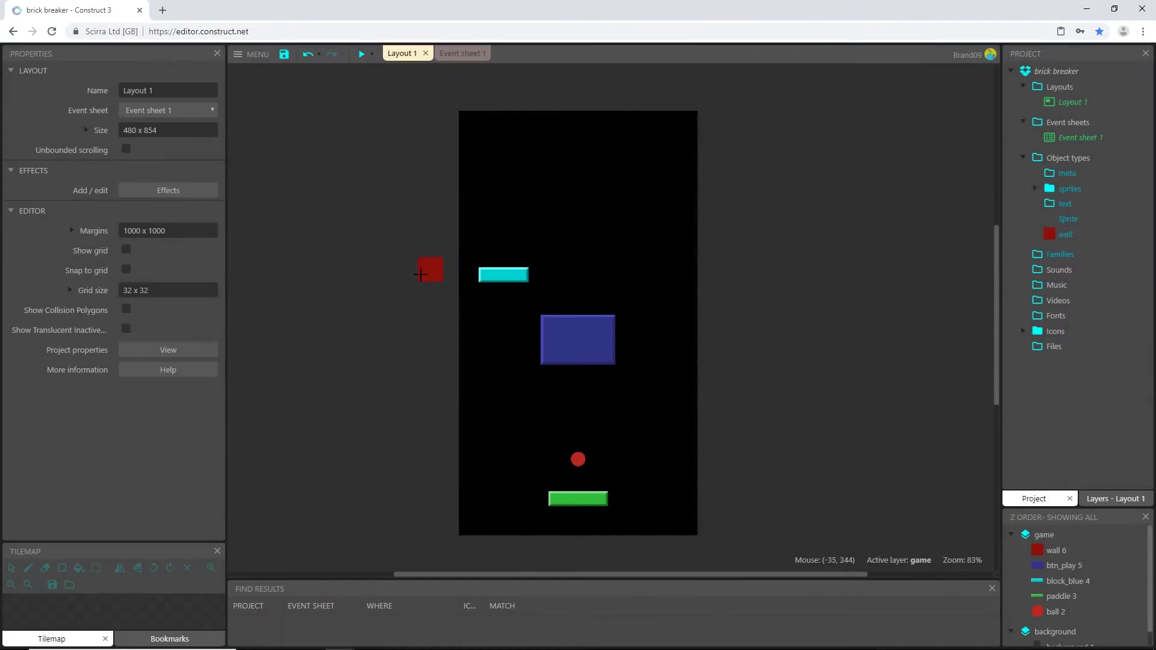
left_click(345, 262)
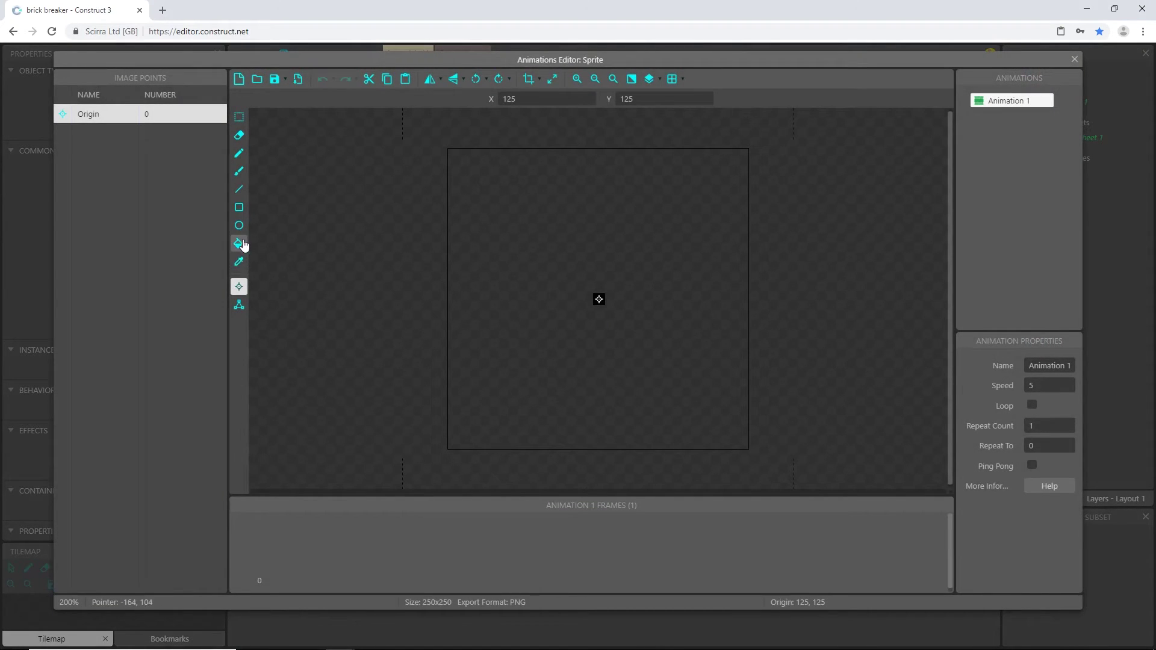
Step: Flood-fill the new sprite's image with purple (hue 299, saturation 70, luminance 38), check its origin point and close the Animations Editor
left_click(239, 243)
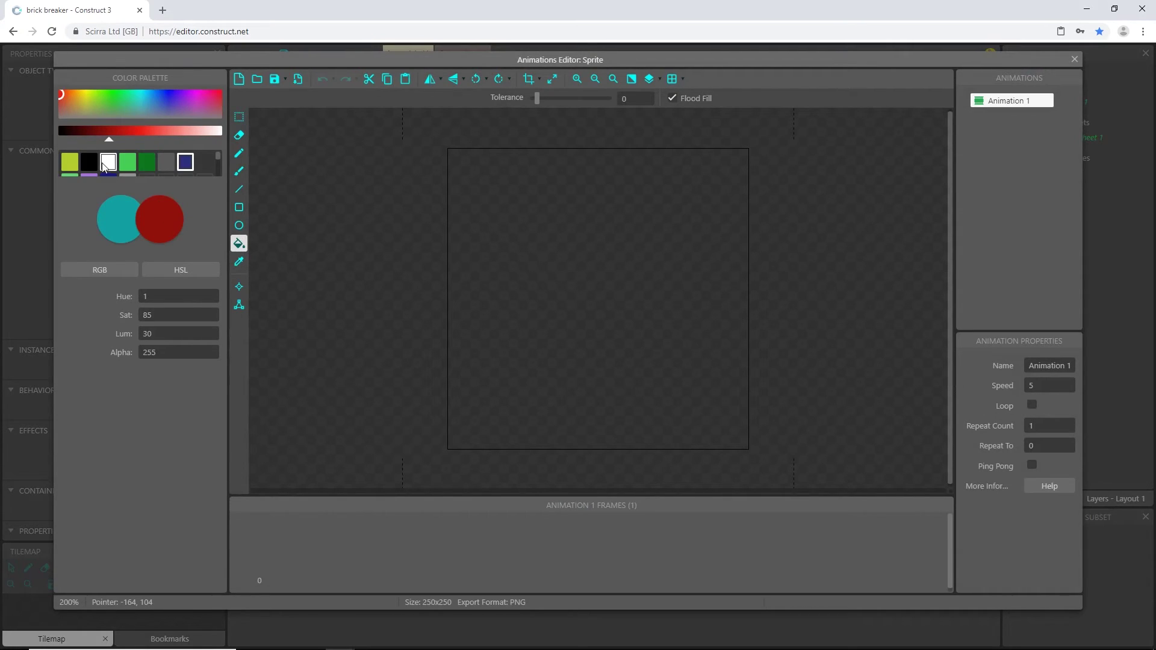
scroll(95, 157, "down", 2)
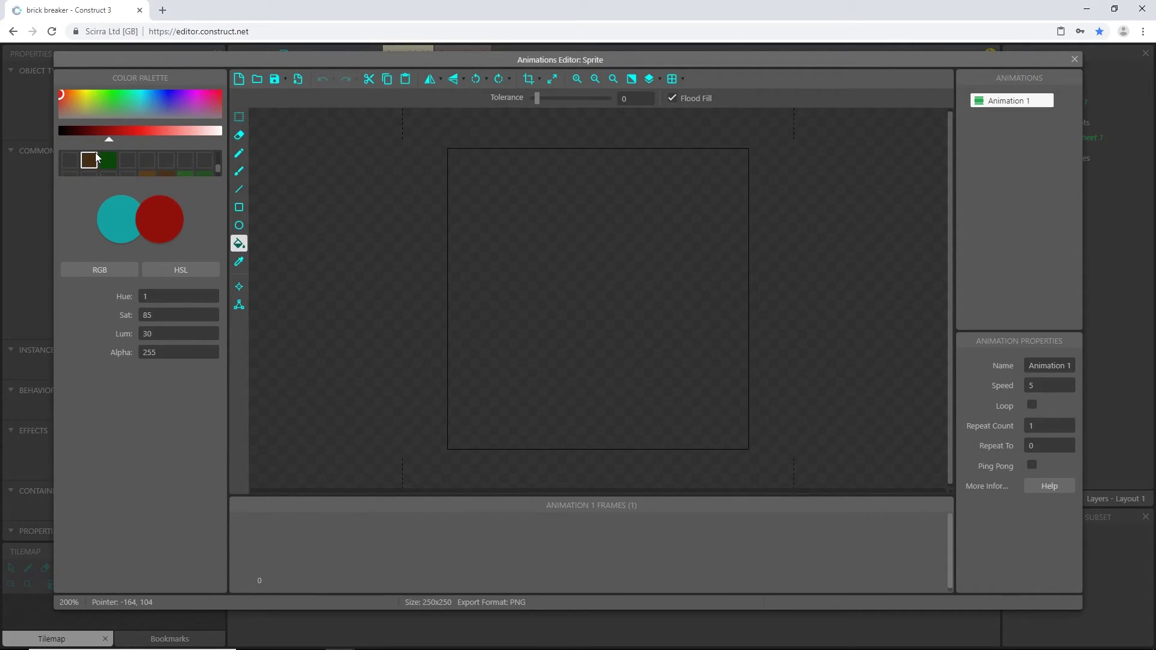
left_click(196, 98)
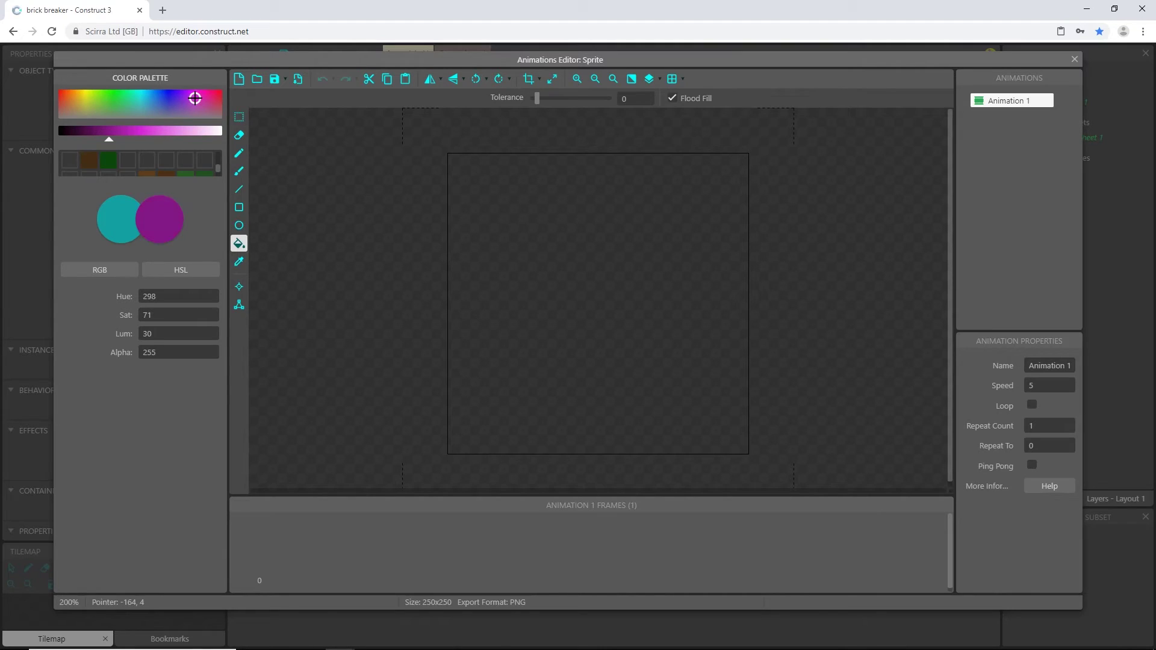
left_click(121, 132)
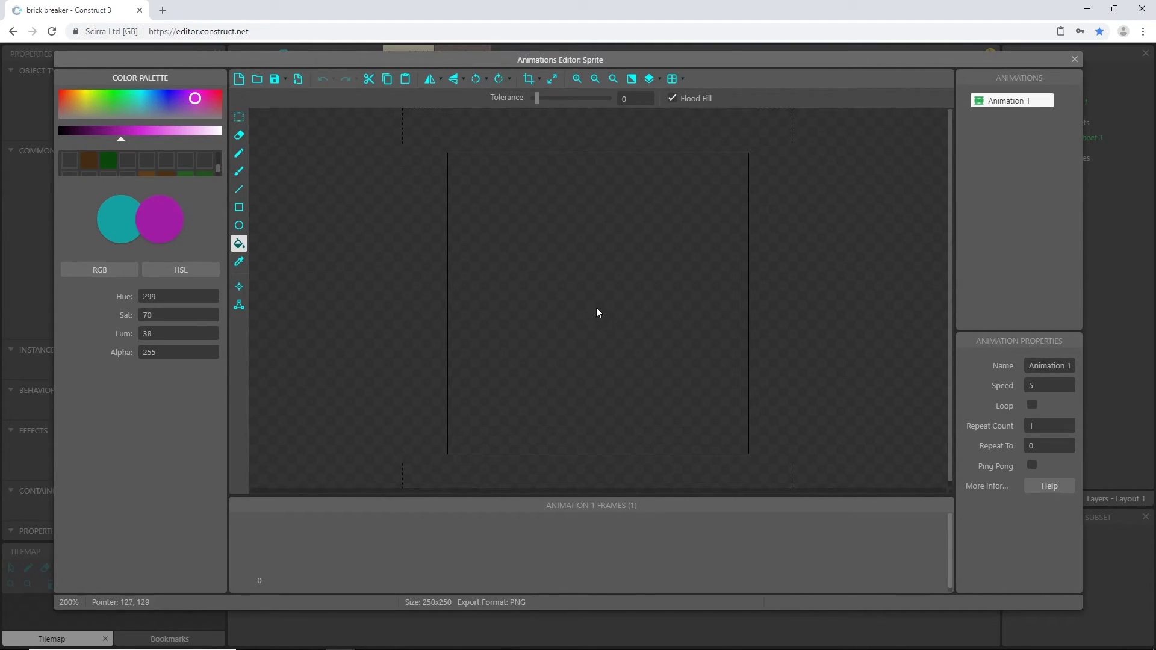
left_click(600, 280)
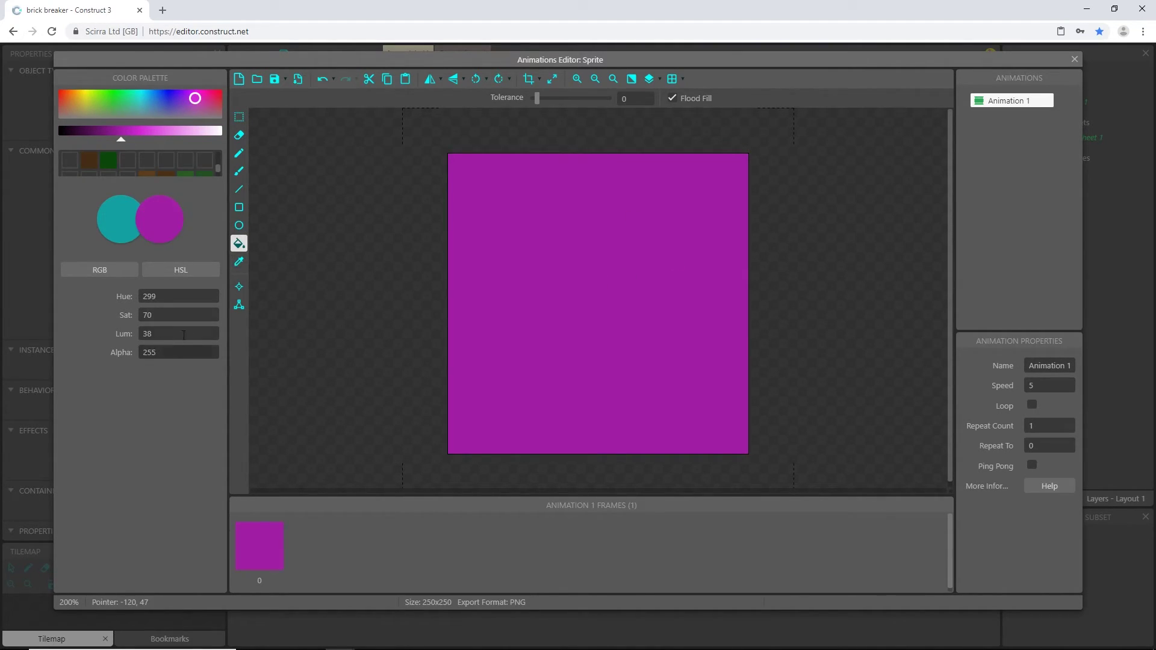
left_click(239, 289)
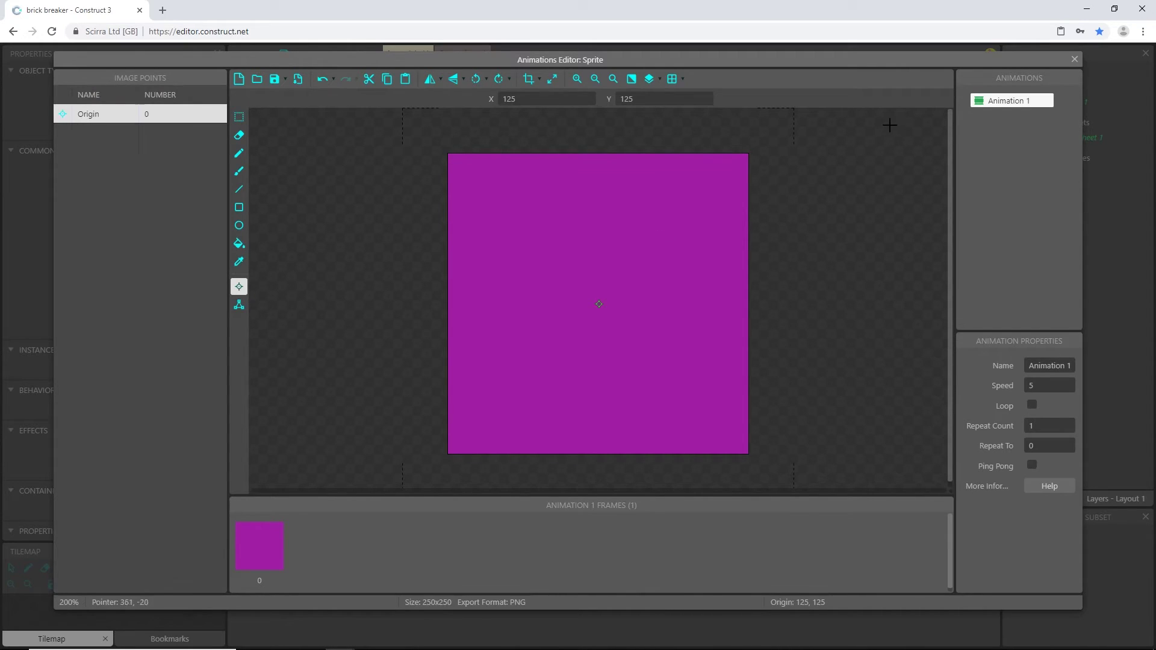
left_click(1075, 59)
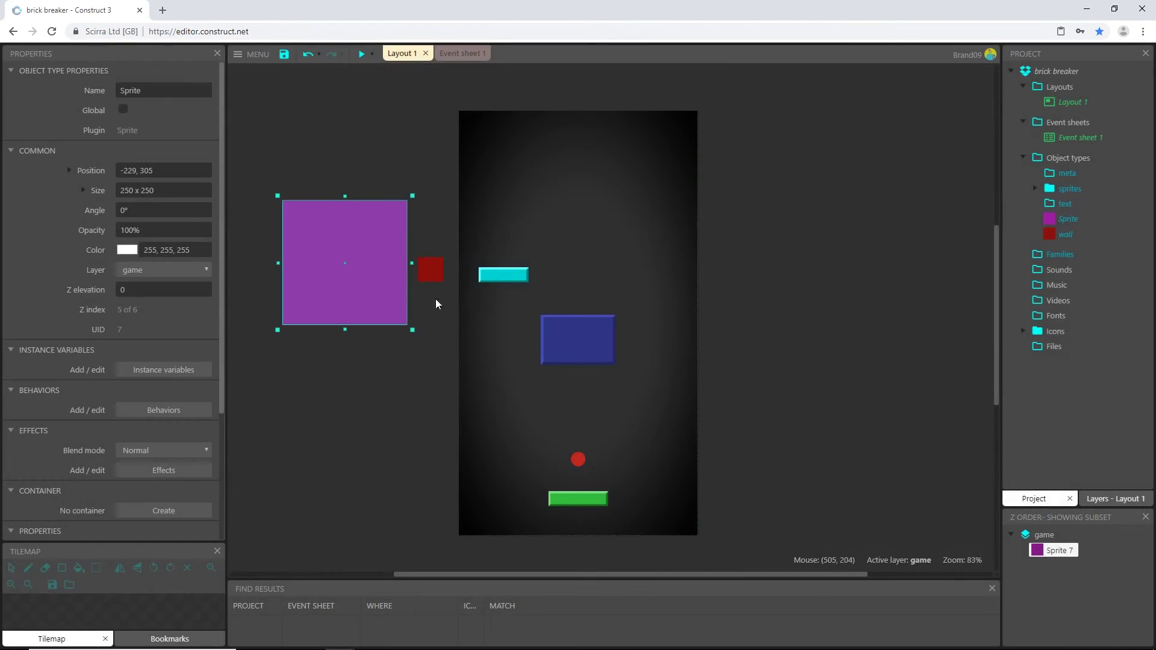
Step: Reopen the purple sprite's image, resize its canvas to 50 by 50 pixels and close the editor
double_click(328, 262)
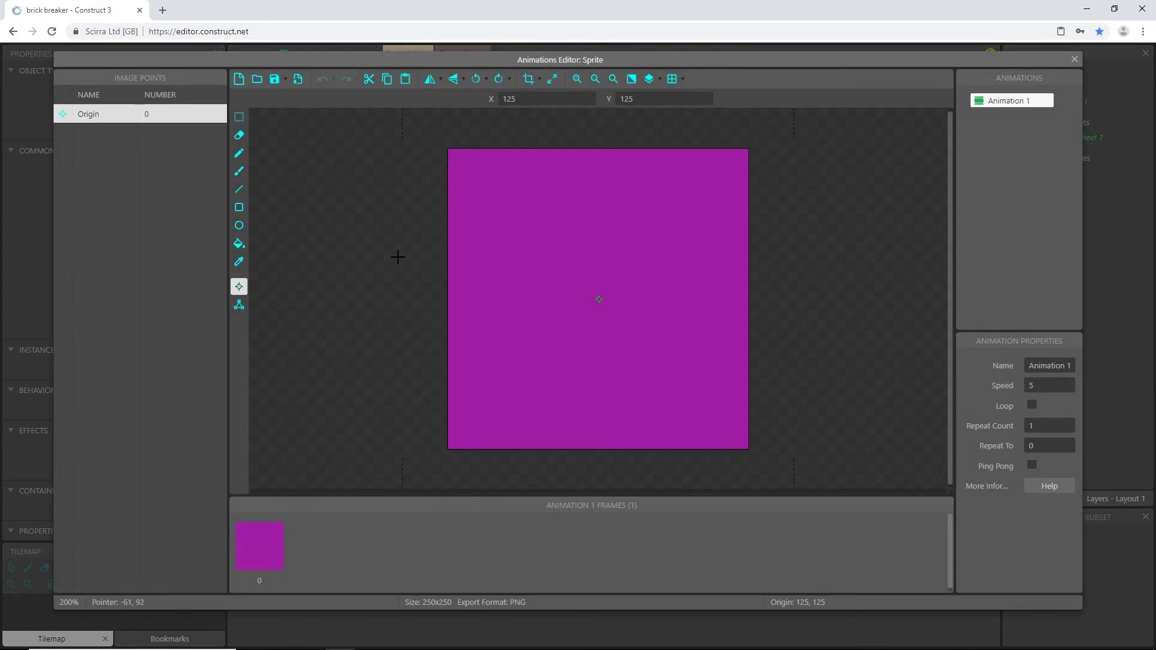
left_click(552, 79)
type("50")
key("Tab")
type("50")
key("Return")
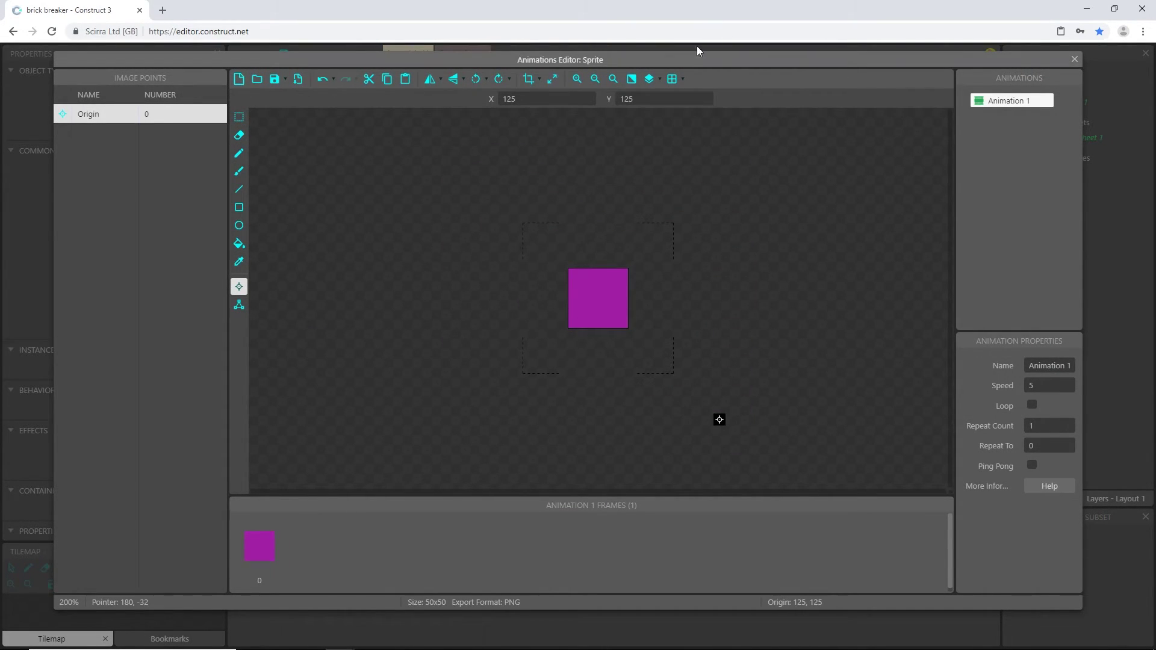
left_click(1075, 61)
Step: Move the purple sprite just below the layout page, at about X 338, Y 988, and rename it as death
left_click_drag(295, 212, 575, 558)
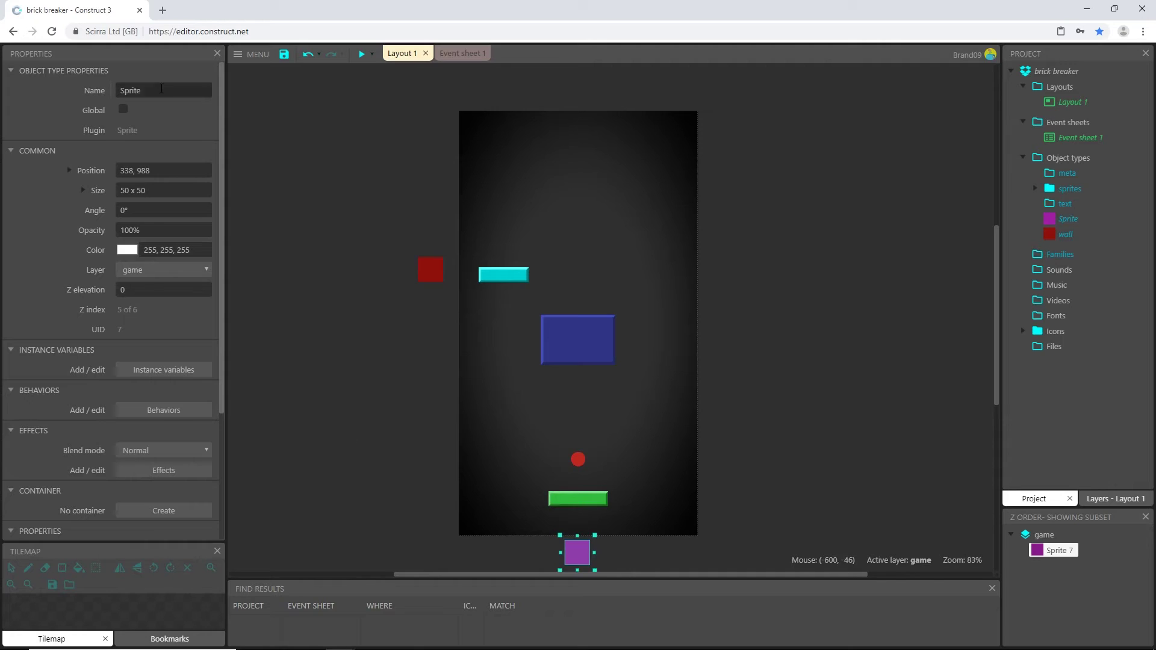
left_click(162, 88)
type("deat")
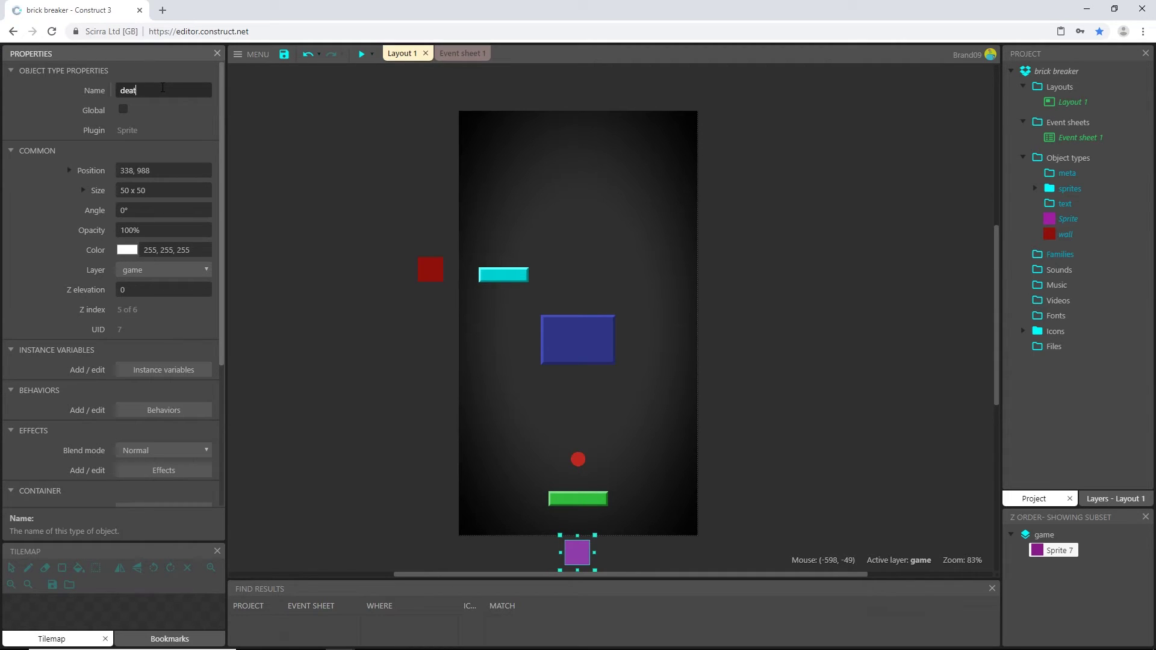
key("Tab")
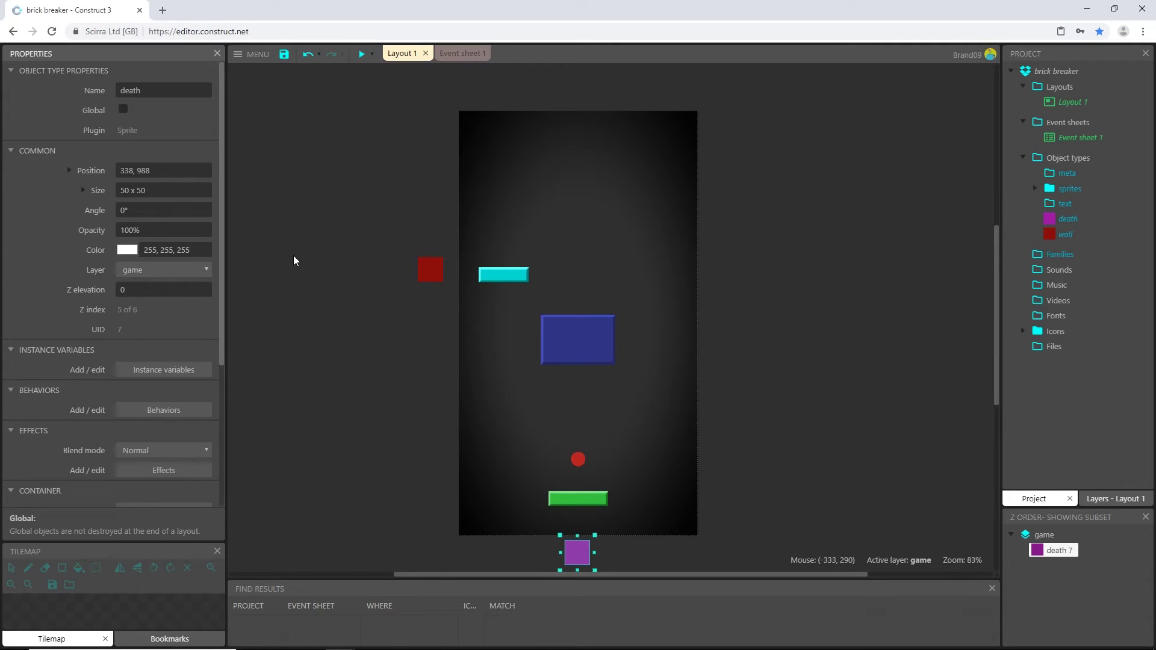
Step: Insert a Particles object in the empty area to the left of the layout page
double_click(328, 256)
scroll(697, 390, "down", 2)
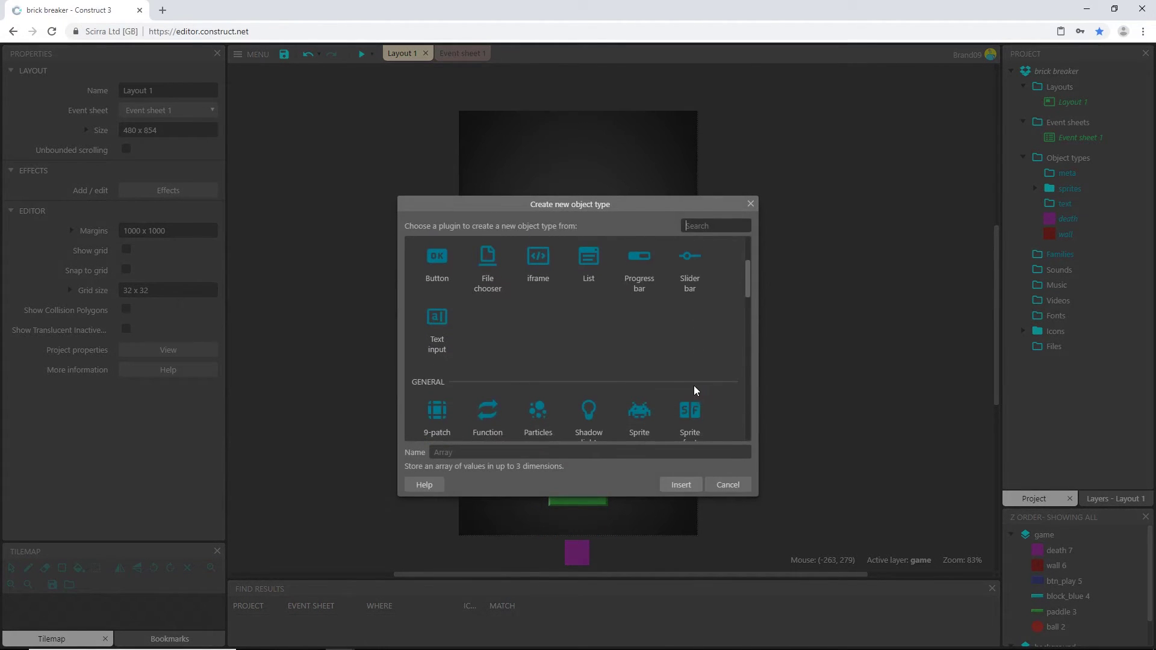
scroll(643, 384, "down", 1)
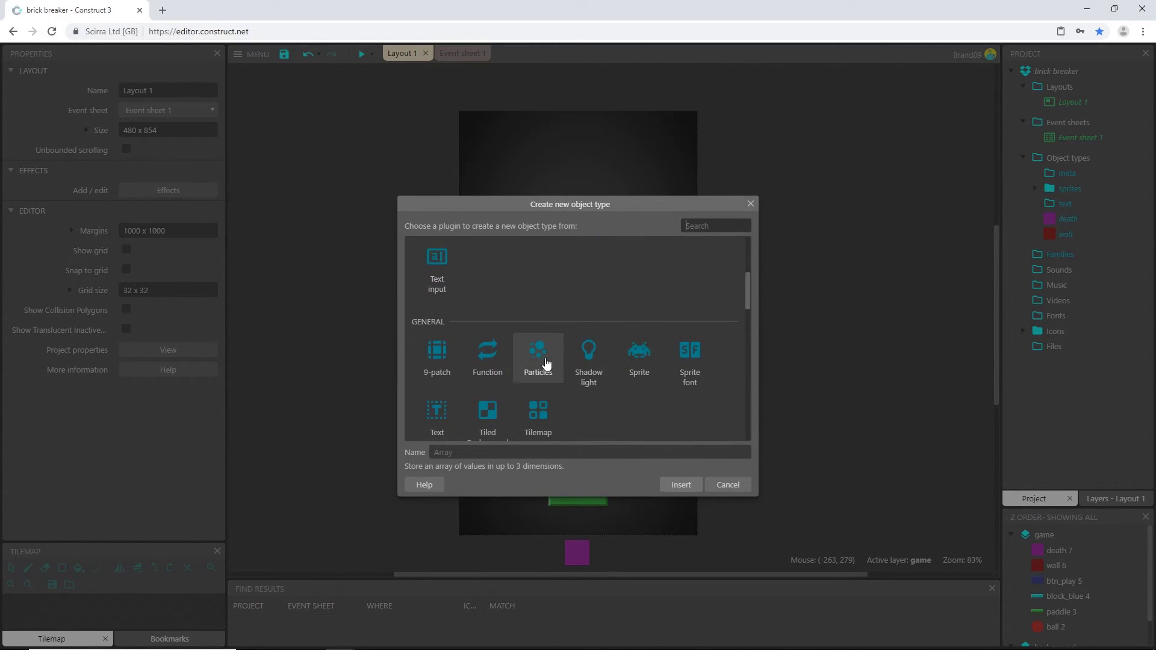
double_click(545, 362)
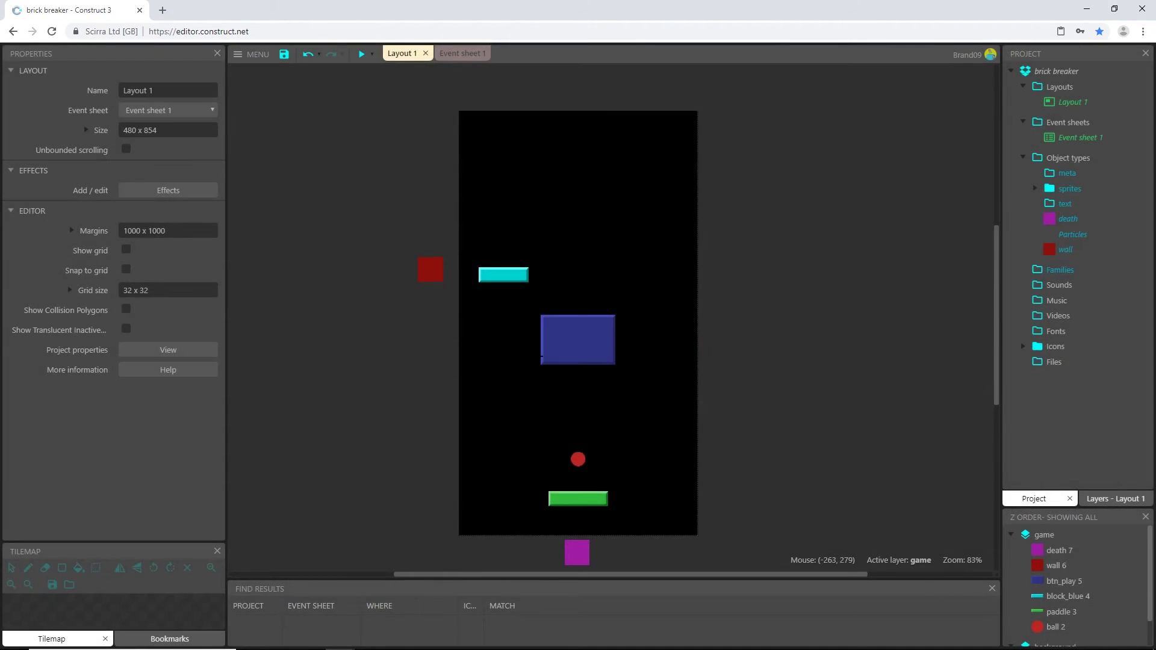
left_click(329, 262)
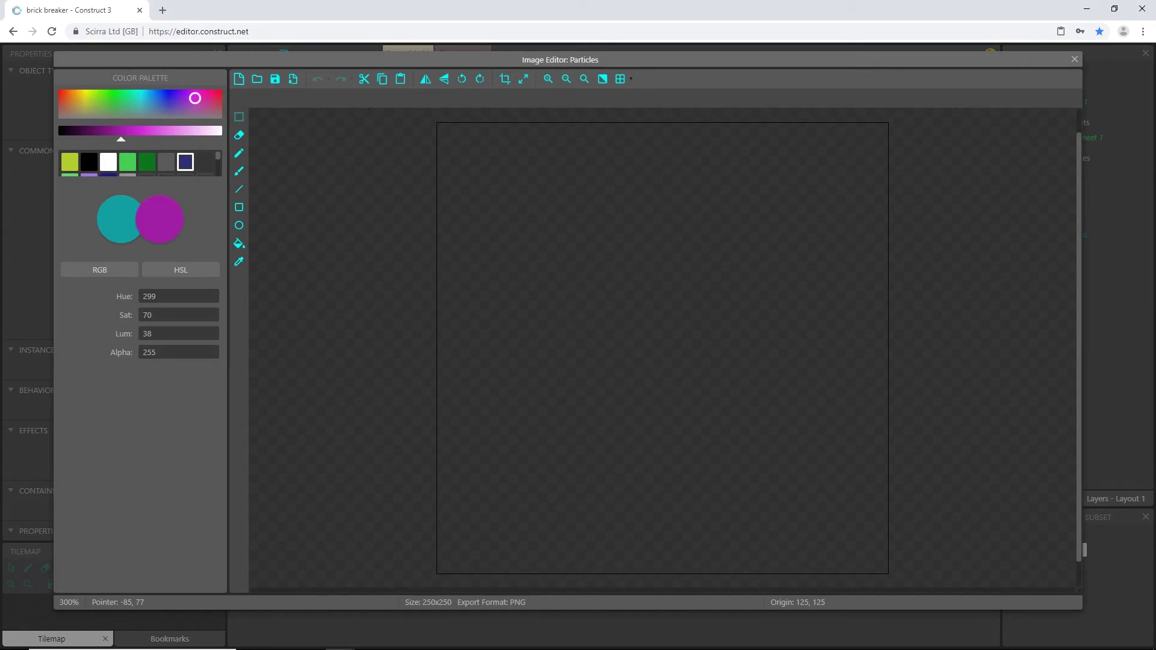
Step: Resize the particle image canvas to 5 by 5 pixels
left_click(523, 80)
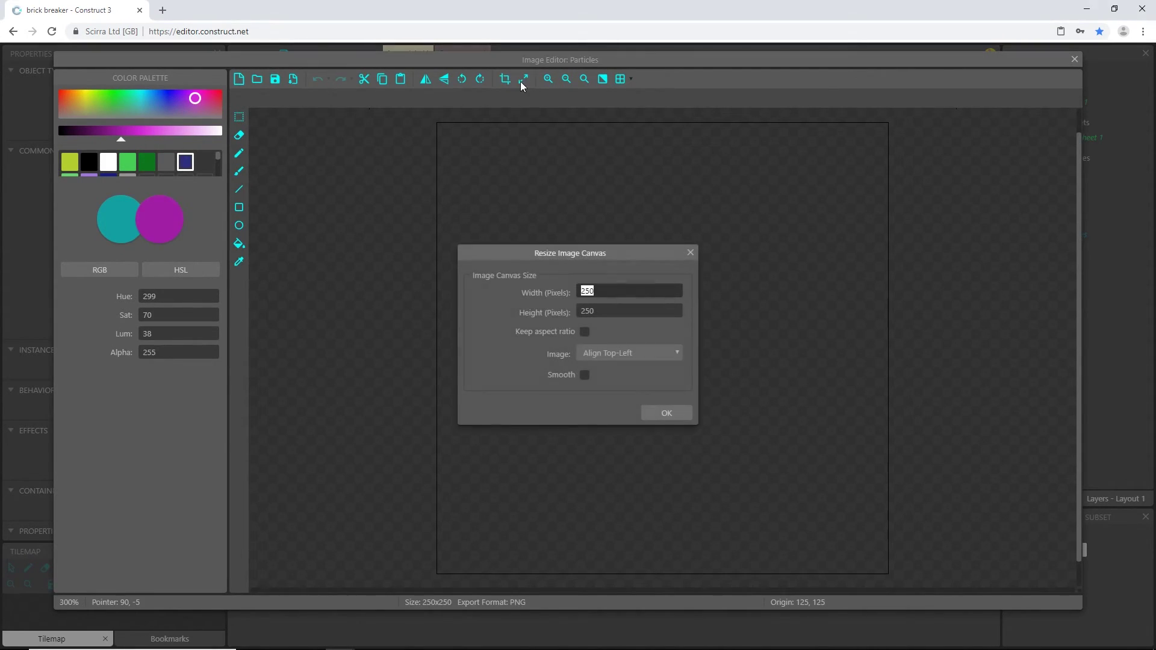
type("50")
key("Tab")
type("5")
key("Return")
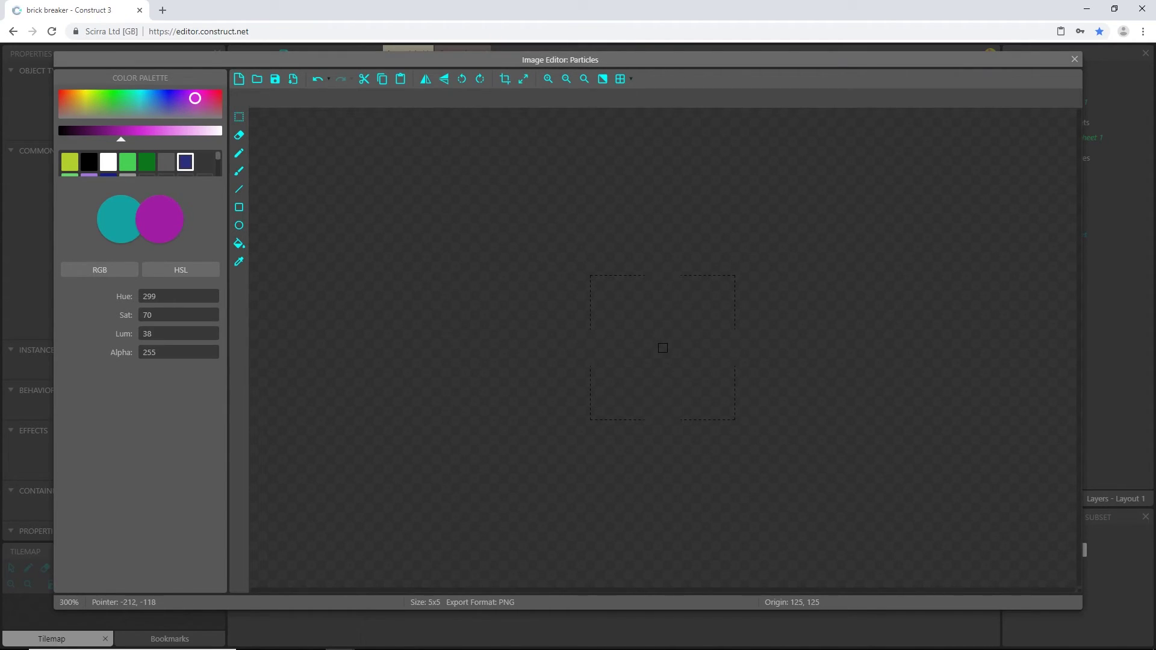
Step: Draw a teal diamond ring with an empty centre pixel on the particle image using the Pencil and close the image editor
scroll(691, 338, "up", 6)
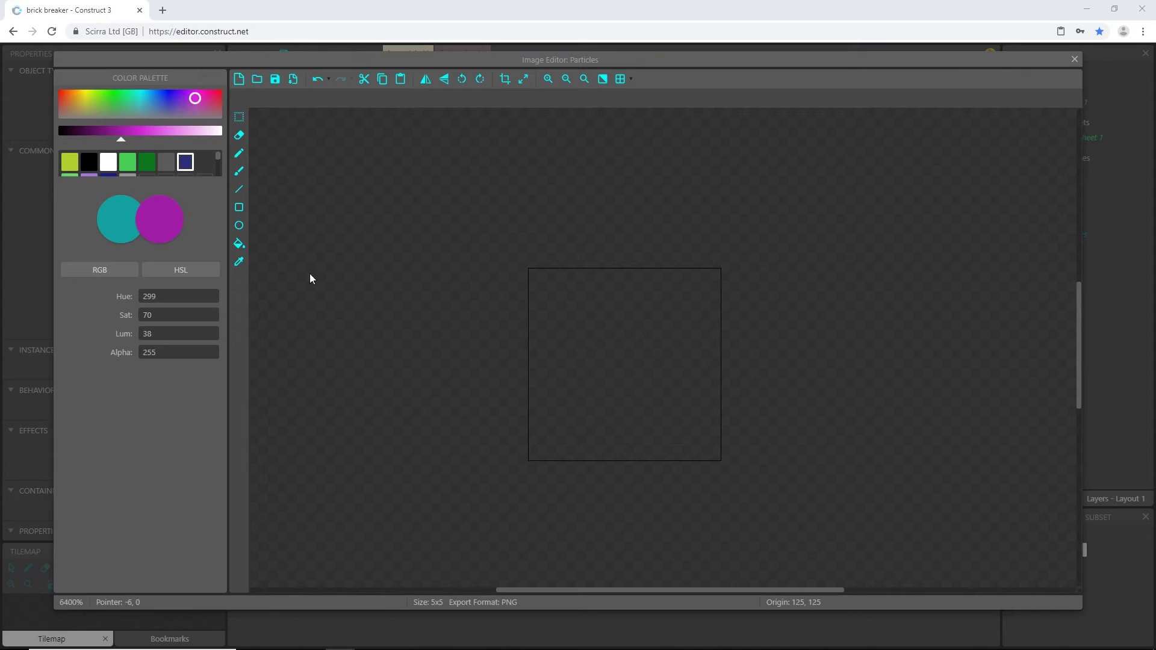
left_click(116, 222)
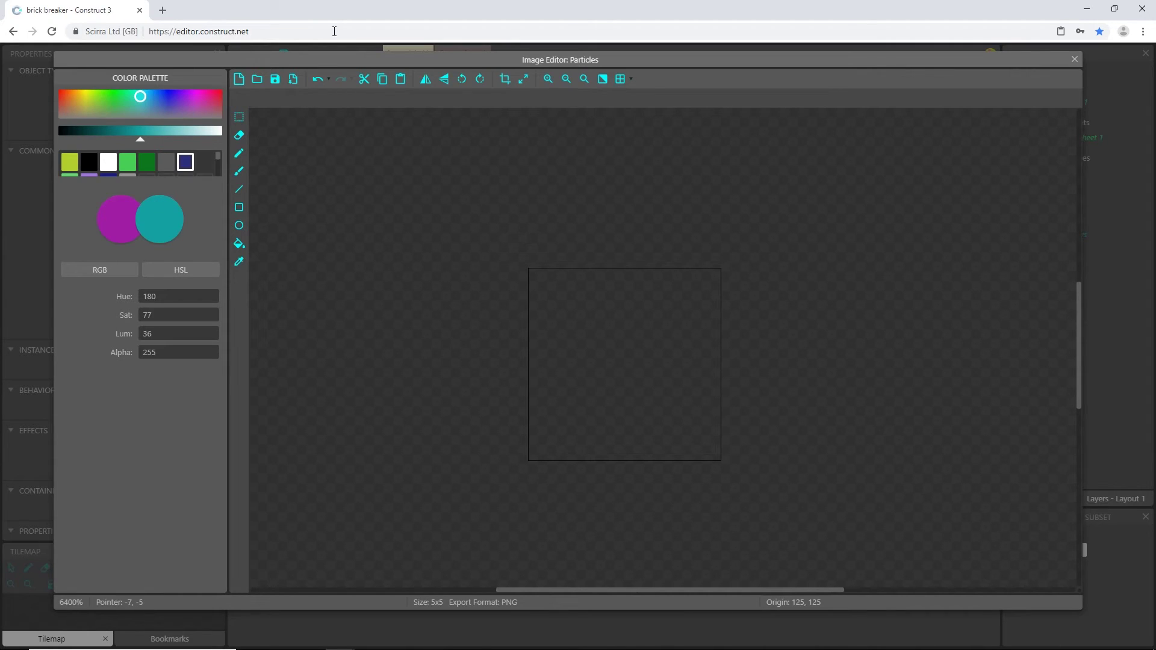
mouse_move(319, 62)
left_mouse_down()
mouse_move(387, 207)
mouse_move(500, 389)
mouse_move(578, 339)
mouse_move(572, 305)
mouse_move(508, 287)
mouse_move(518, 291)
mouse_move(502, 327)
mouse_move(469, 342)
mouse_move(308, 182)
mouse_move(317, 58)
left_mouse_up()
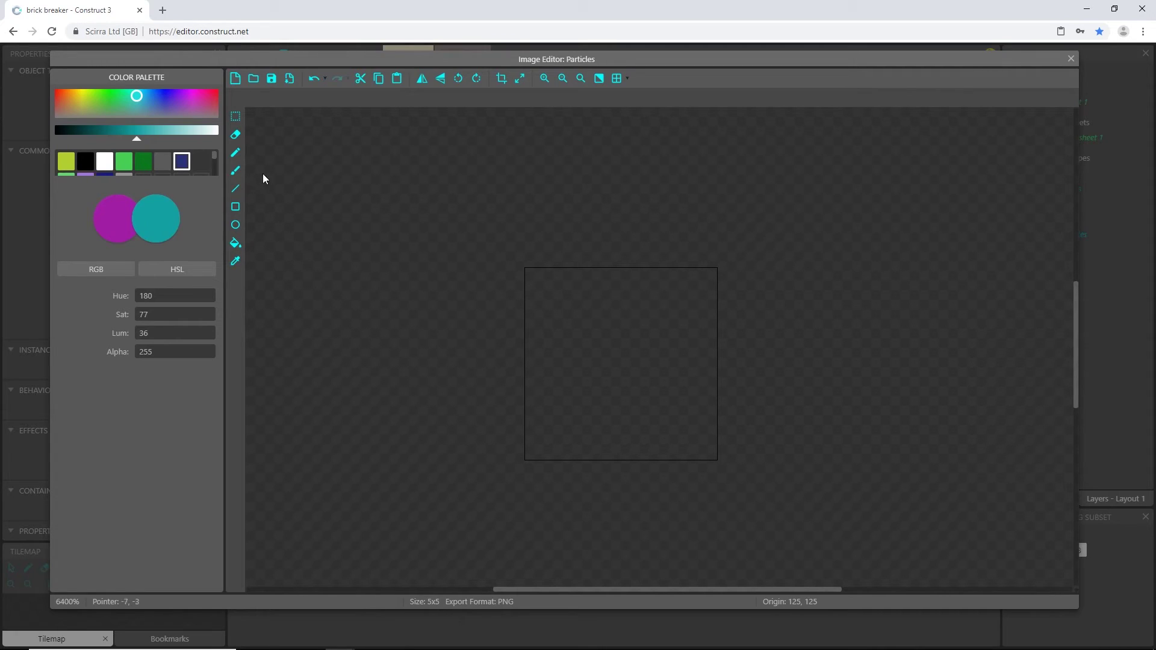
left_click(236, 156)
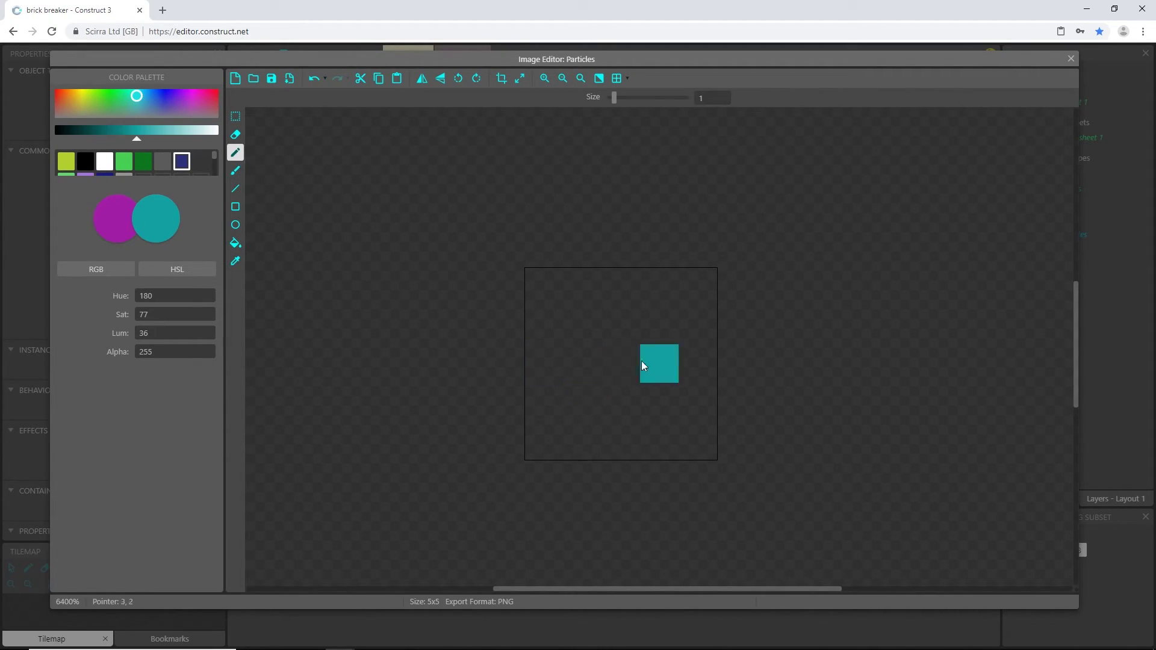
left_click(620, 287)
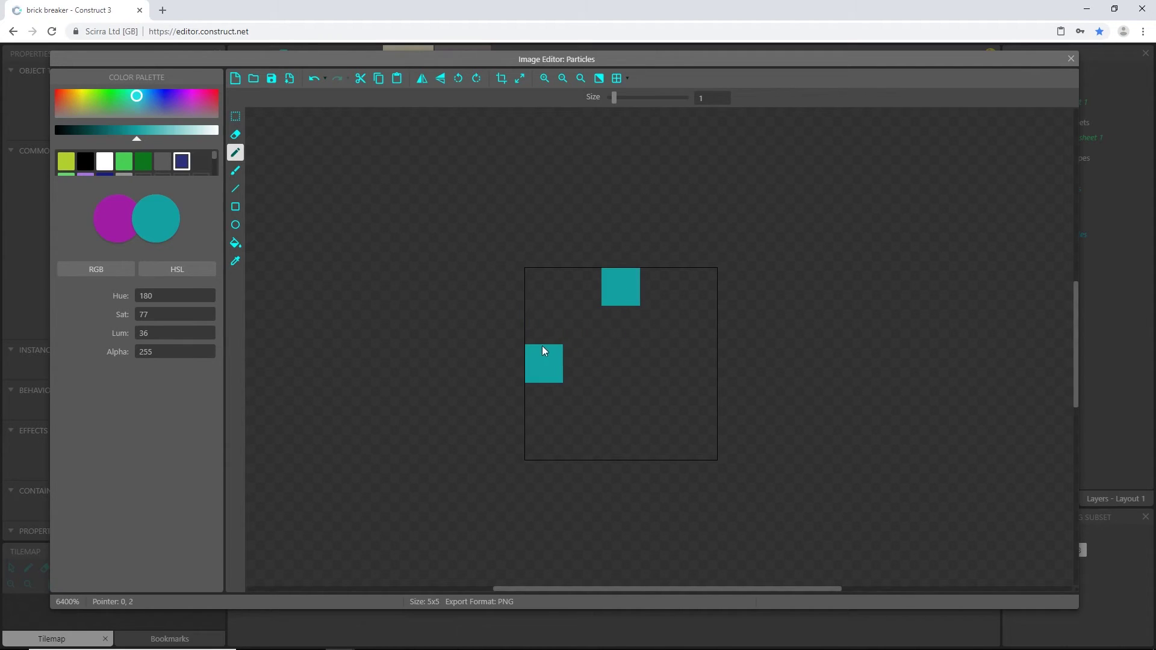
left_click(541, 364)
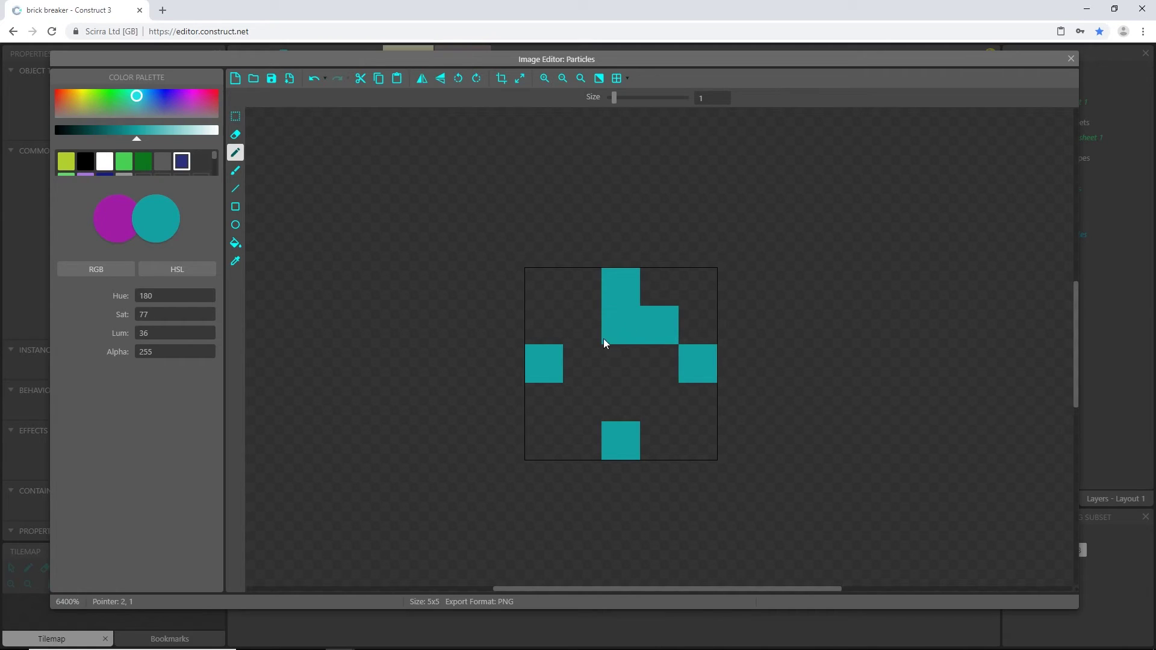
left_click(659, 398)
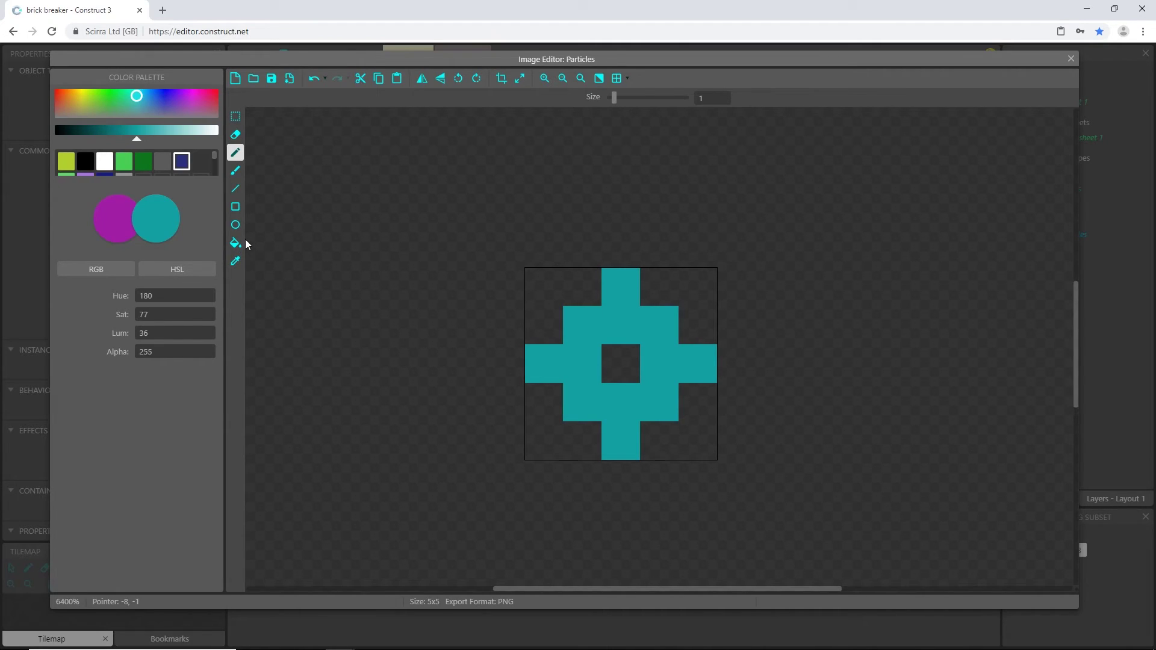
left_click(1070, 60)
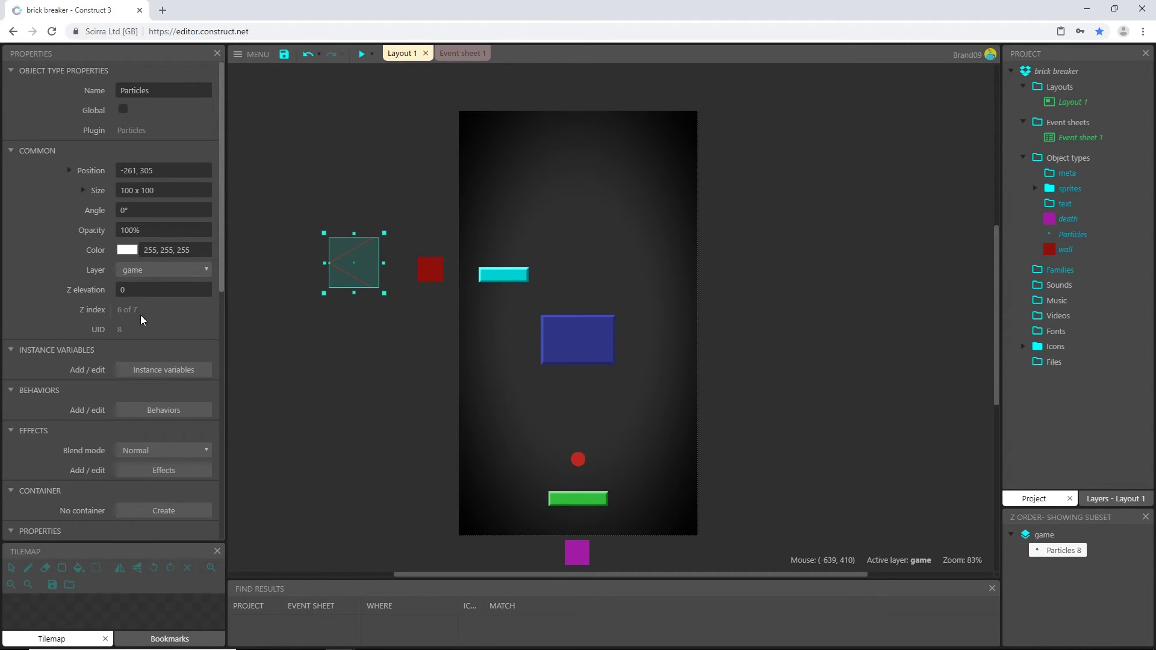
Step: Set the Particles object's spray cone to 359 and its type to One-shot
scroll(142, 319, "down", 5)
scroll(93, 252, "down", 2)
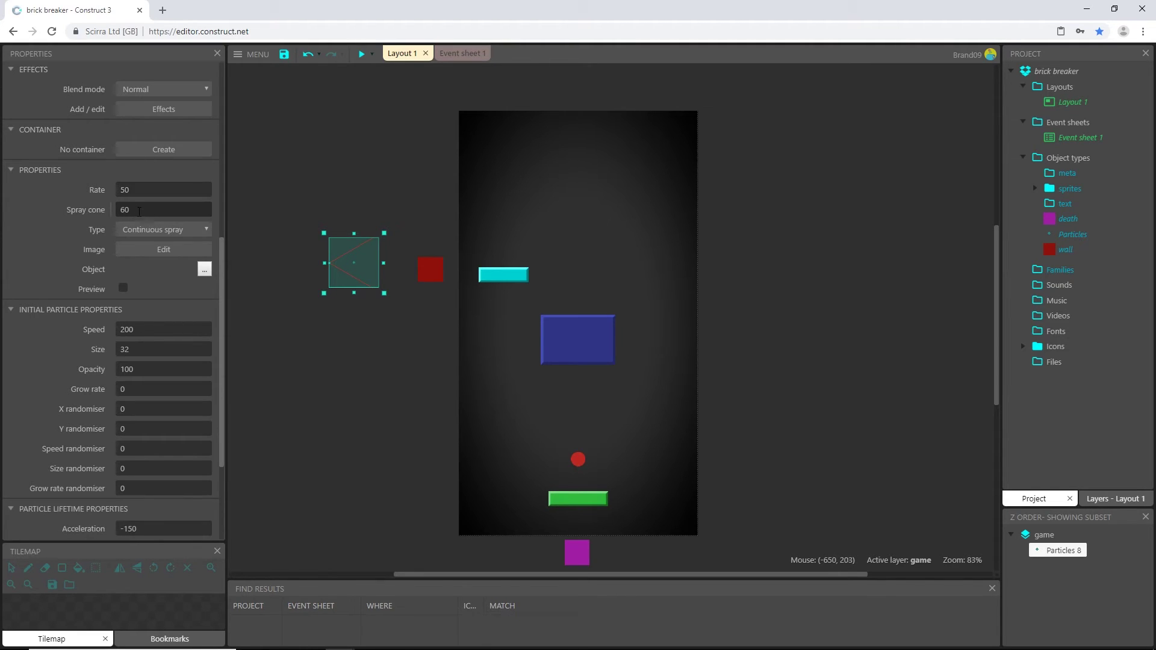
left_click(140, 211)
type("359")
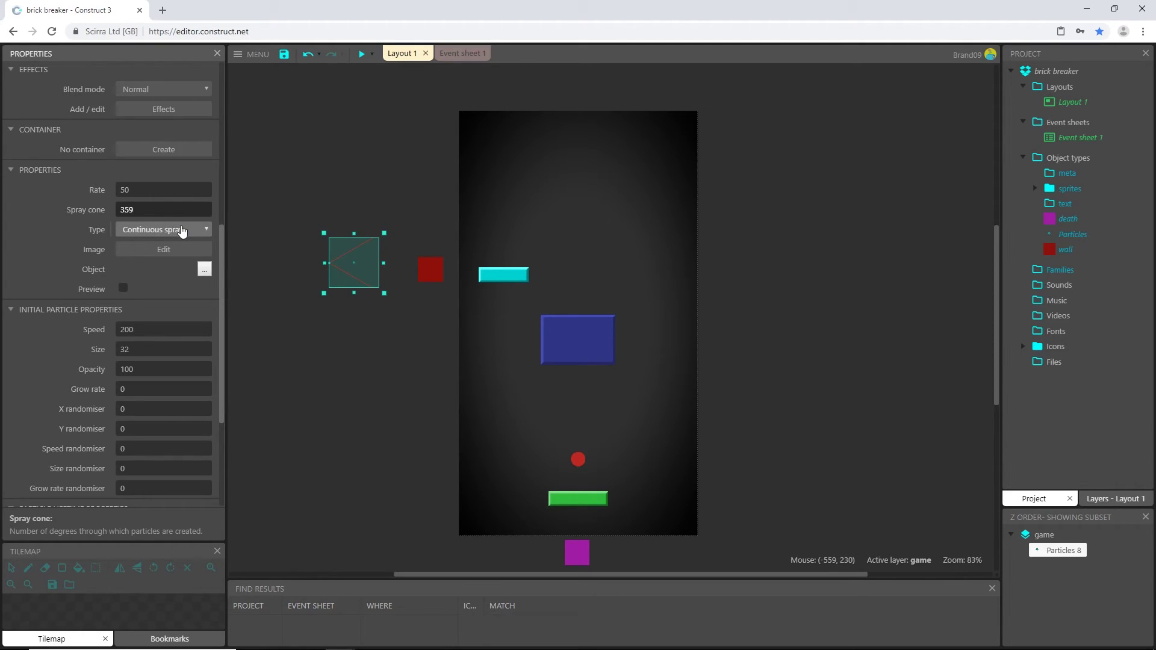
left_click(183, 231)
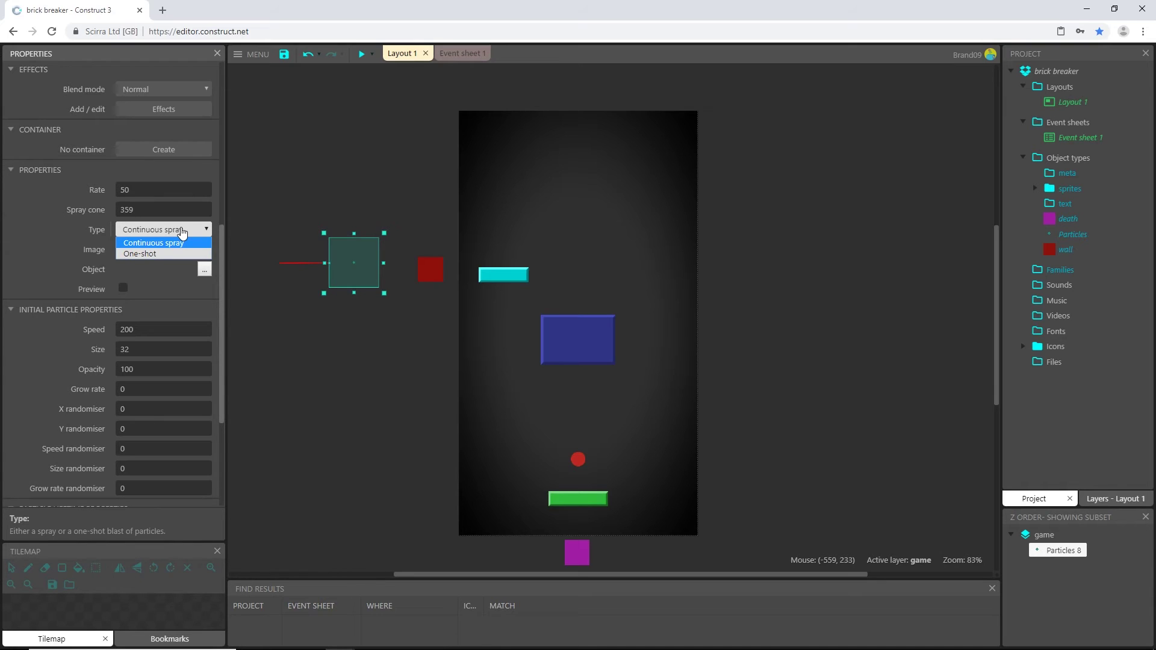
left_click(142, 254)
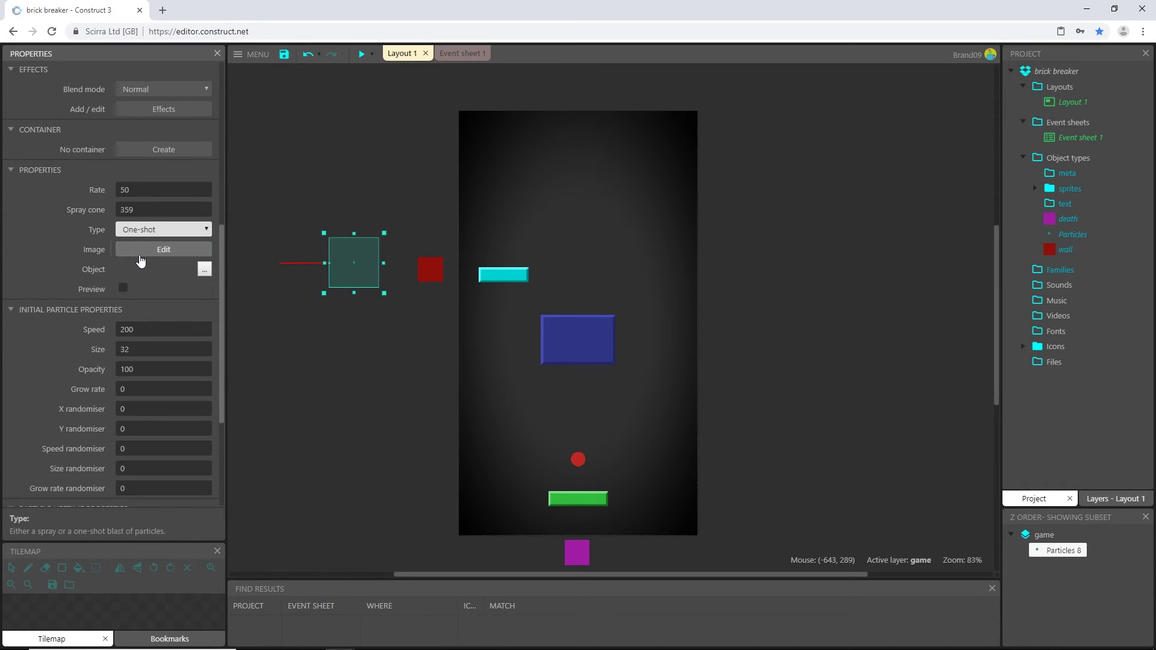
Step: Move the Particles object onto the layout page above the blue block and preview its burst in the running game and the editor
scroll(51, 293, "down", 1)
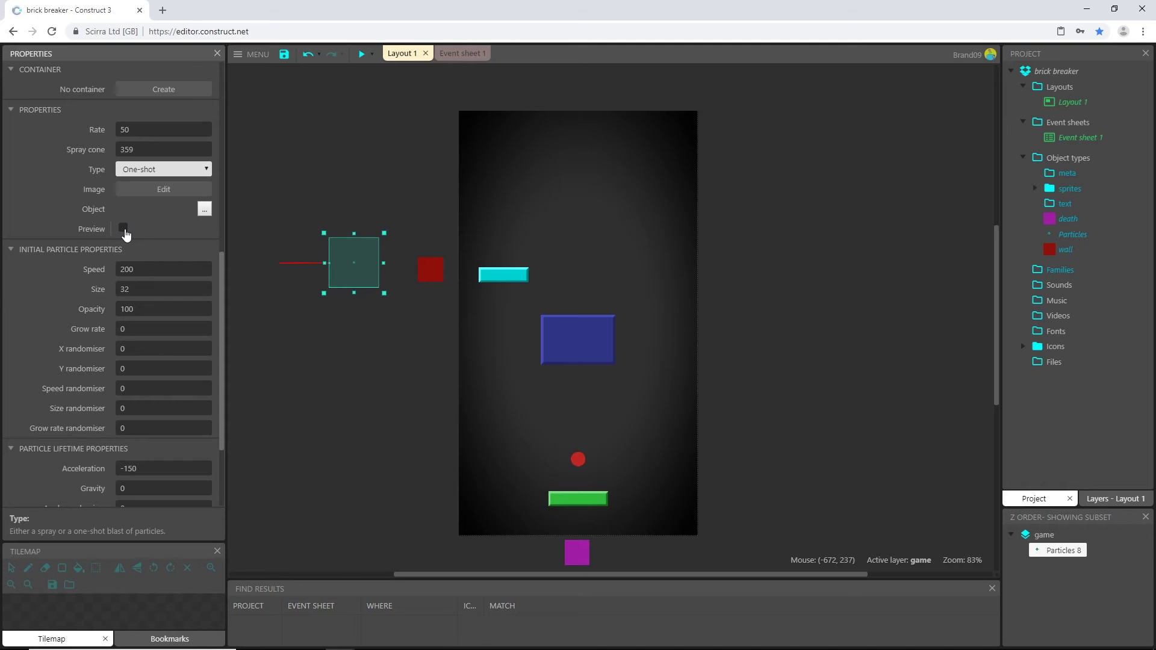
left_click_drag(360, 265, 587, 246)
left_click(362, 57)
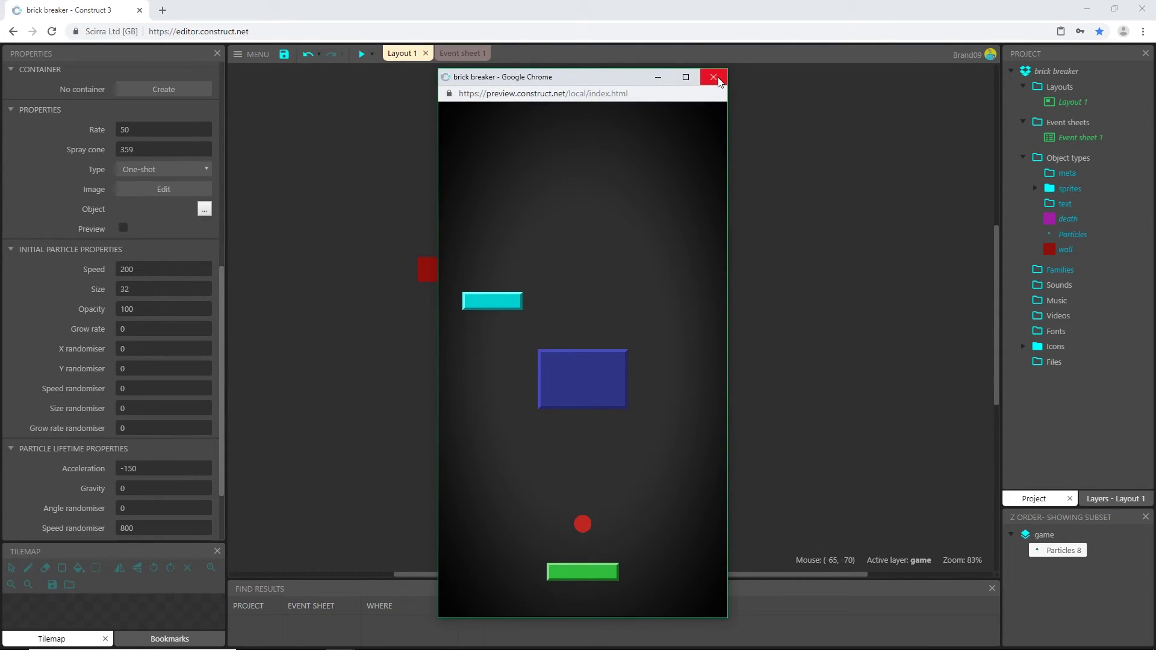
key("F5")
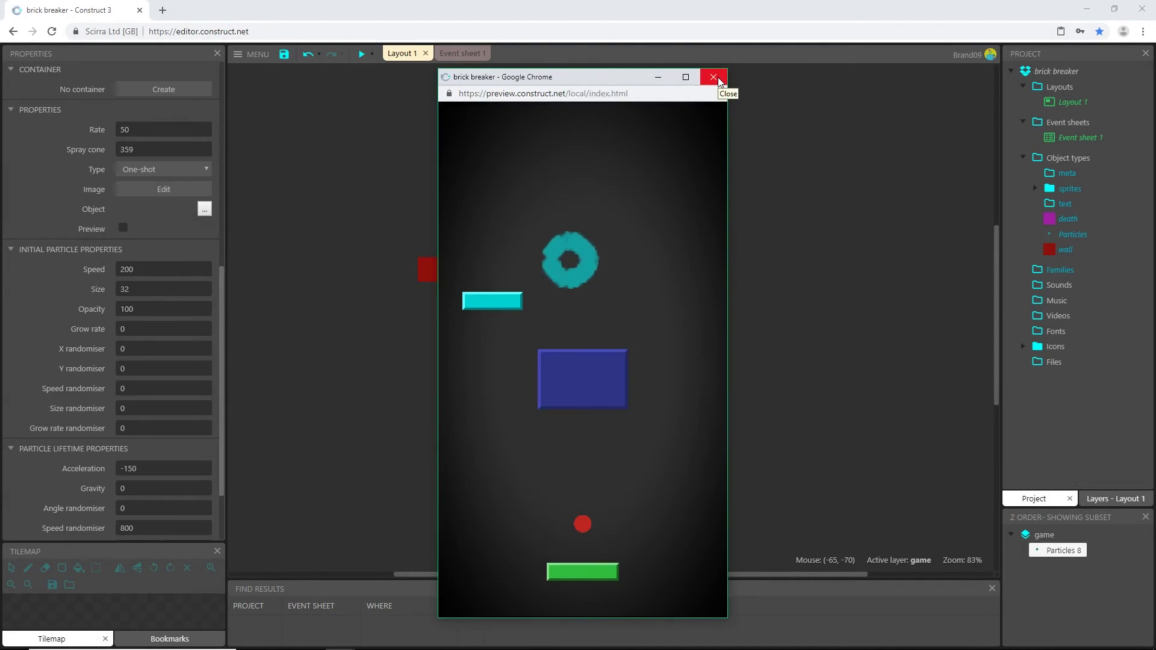
left_click(718, 80)
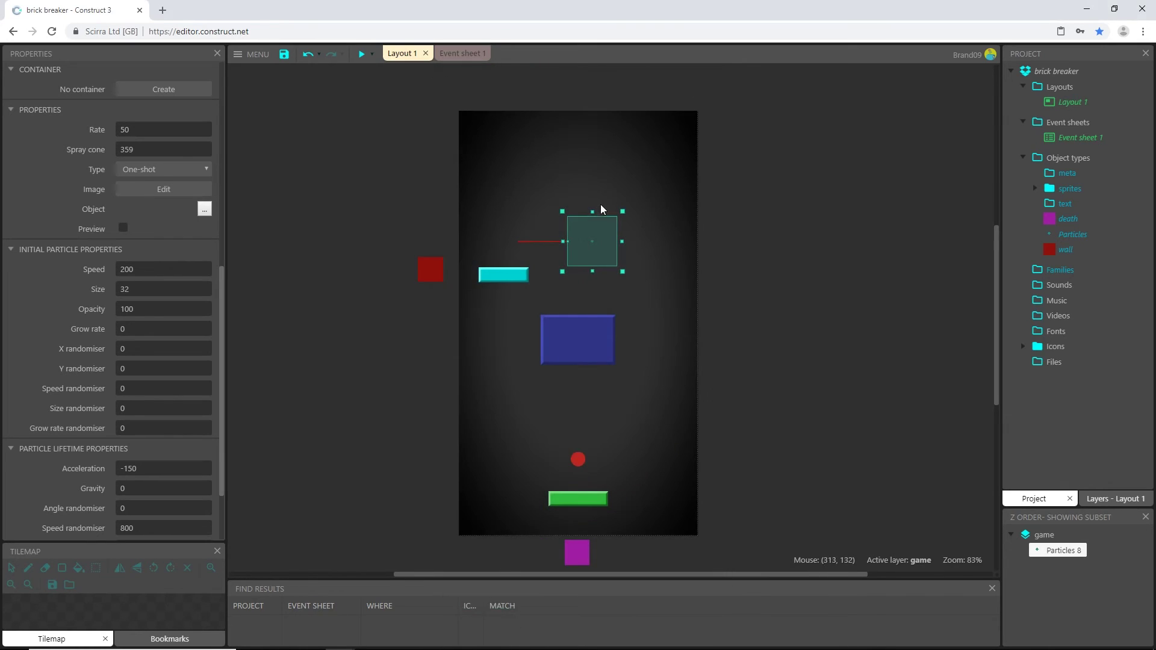
left_click(123, 230)
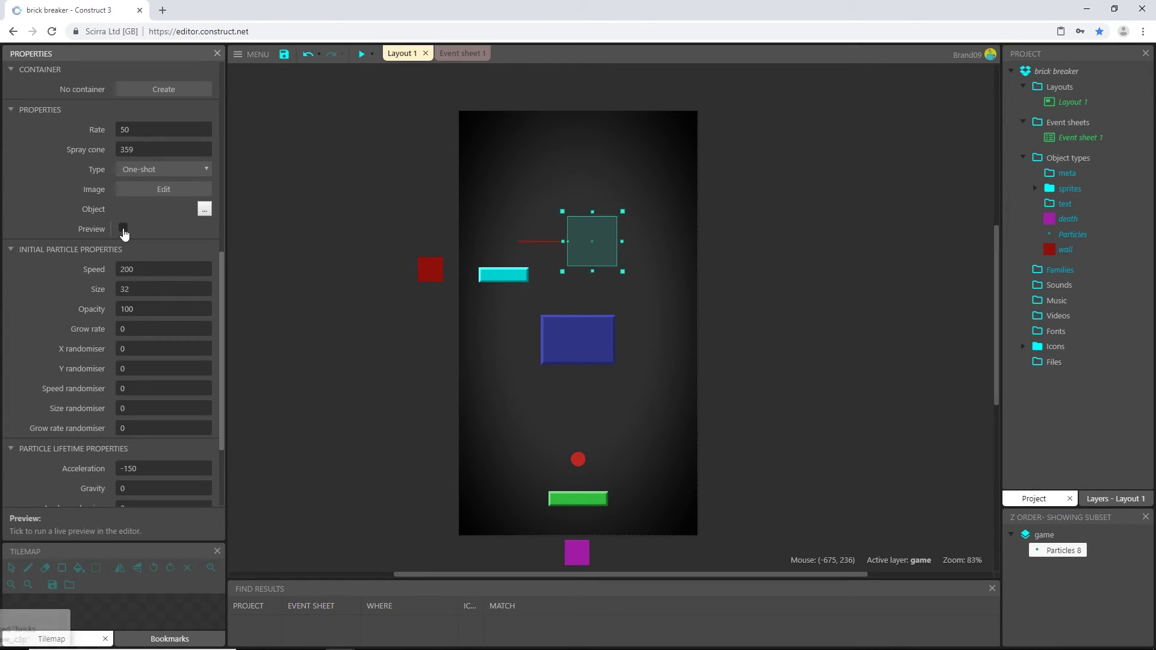
Step: Set the initial particle size to 5 and the timeout to 0.5, and run the particles' live preview in the editor
scroll(123, 233, "down", 1)
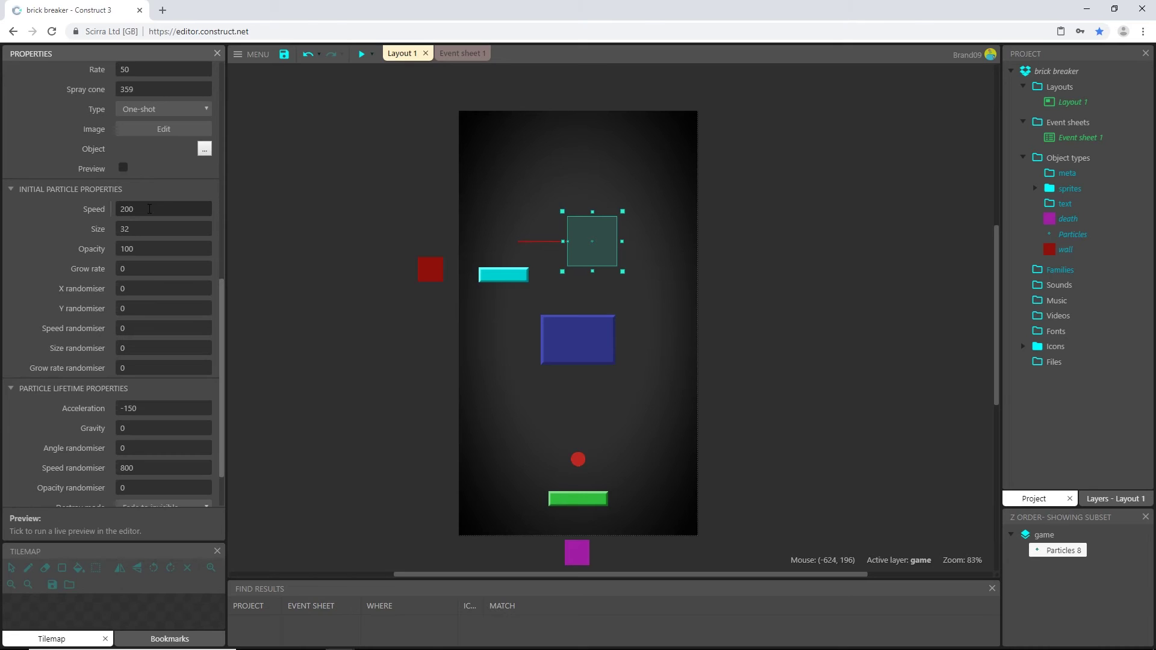
left_click(143, 229)
type("5")
scroll(154, 386, "down", 1)
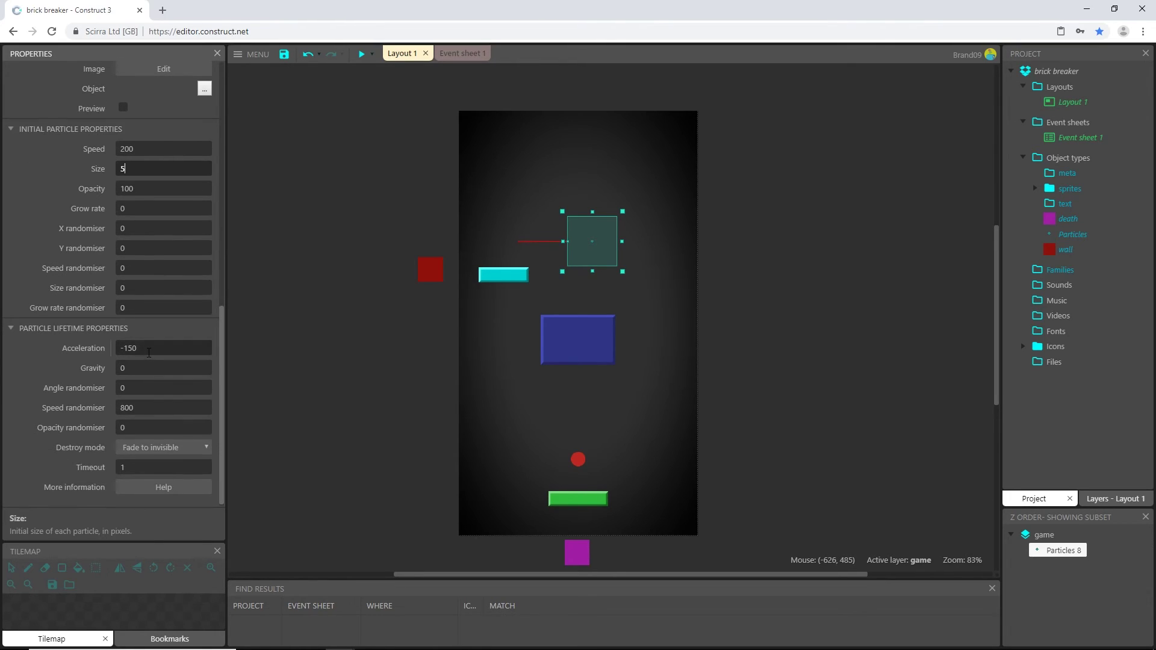
scroll(157, 400, "down", 1)
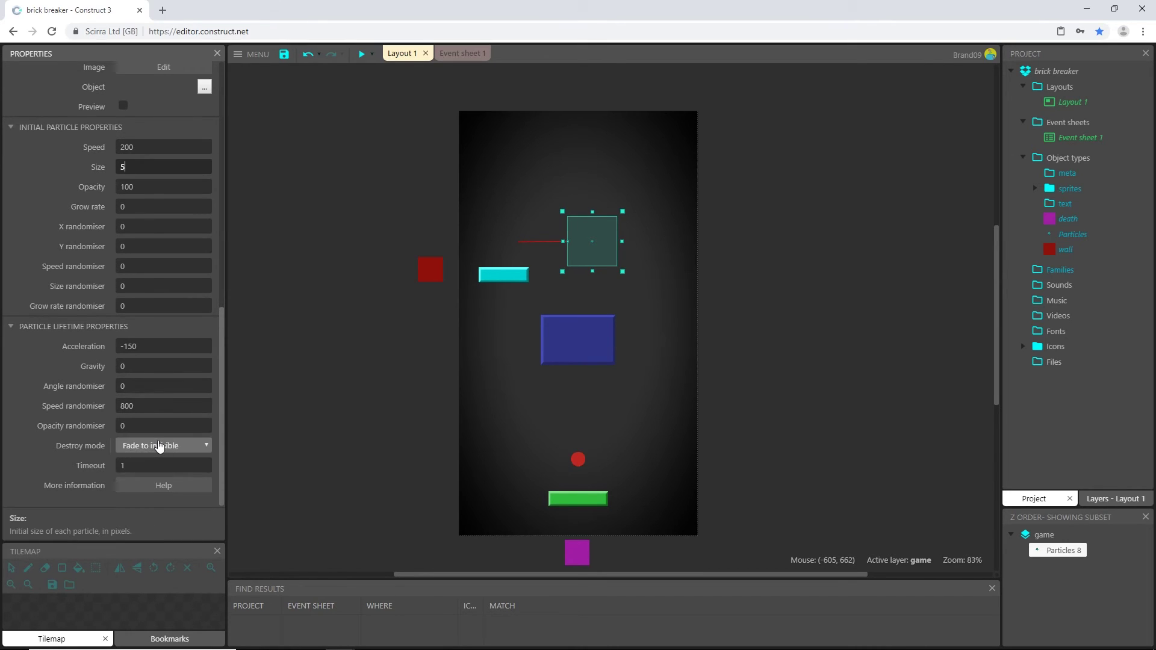
left_click(129, 467)
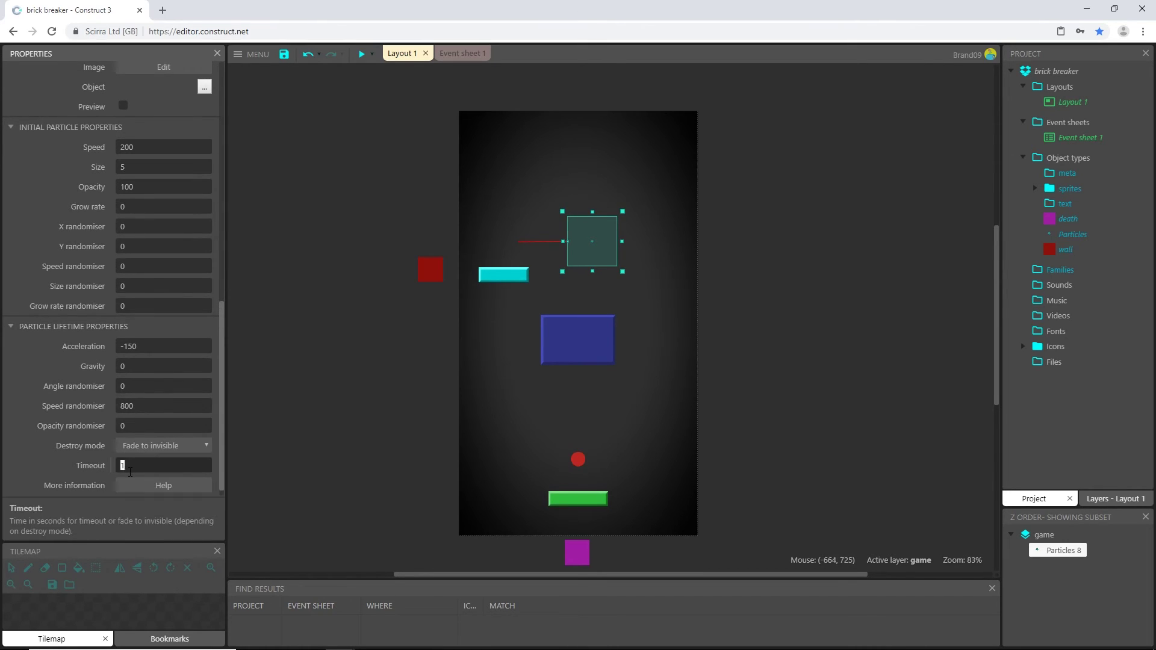
type("0.5")
key("Tab")
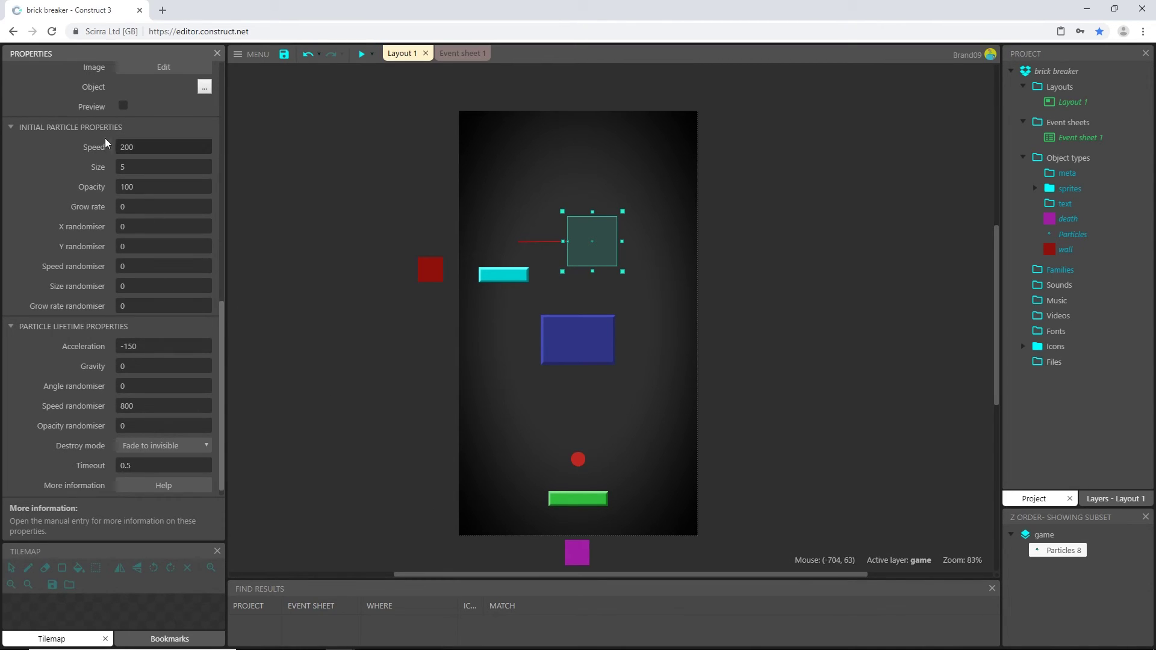
left_click(123, 107)
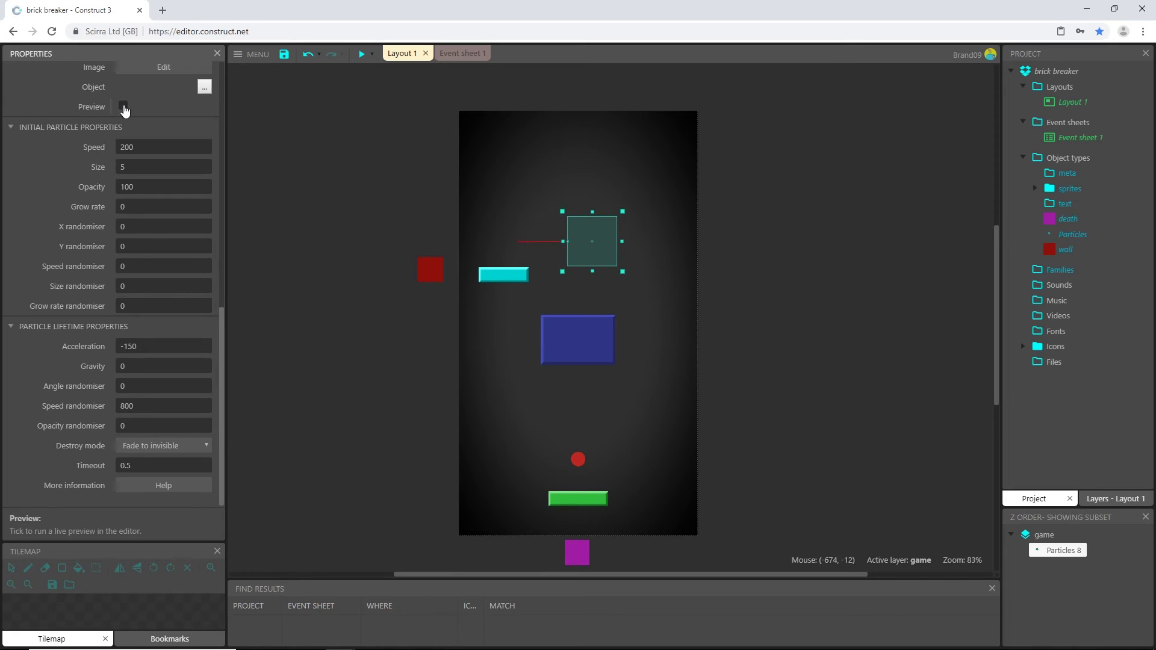
left_click(124, 107)
Step: Move the Particles object back to the empty area left of the layout page and save the project
left_click_drag(597, 241, 333, 212)
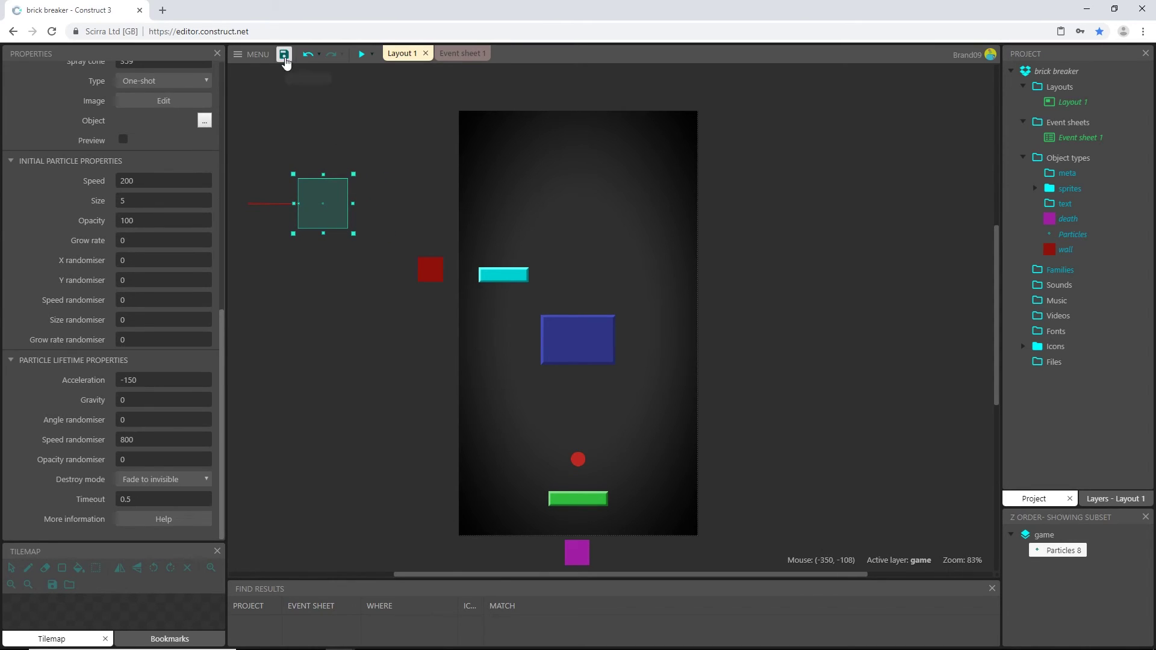
left_click(287, 58)
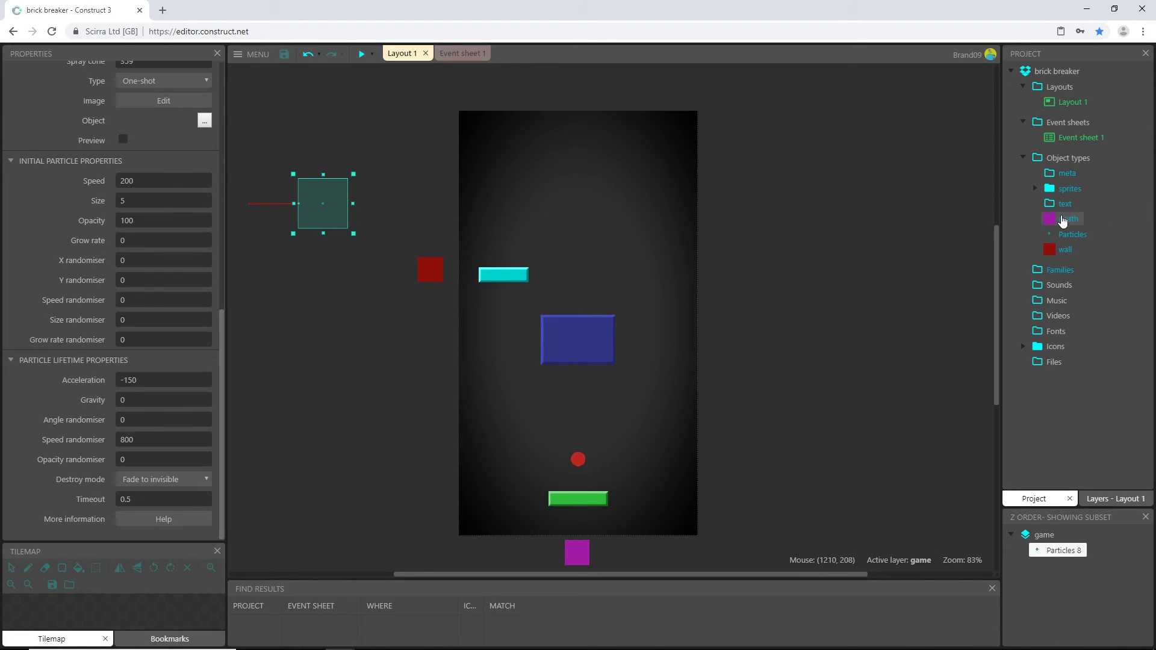
Step: Move the death, Particles and wall object types into the sprites folder
left_click(1068, 219)
left_click(1067, 249, "shift")
left_click_drag(1069, 250, 1068, 193)
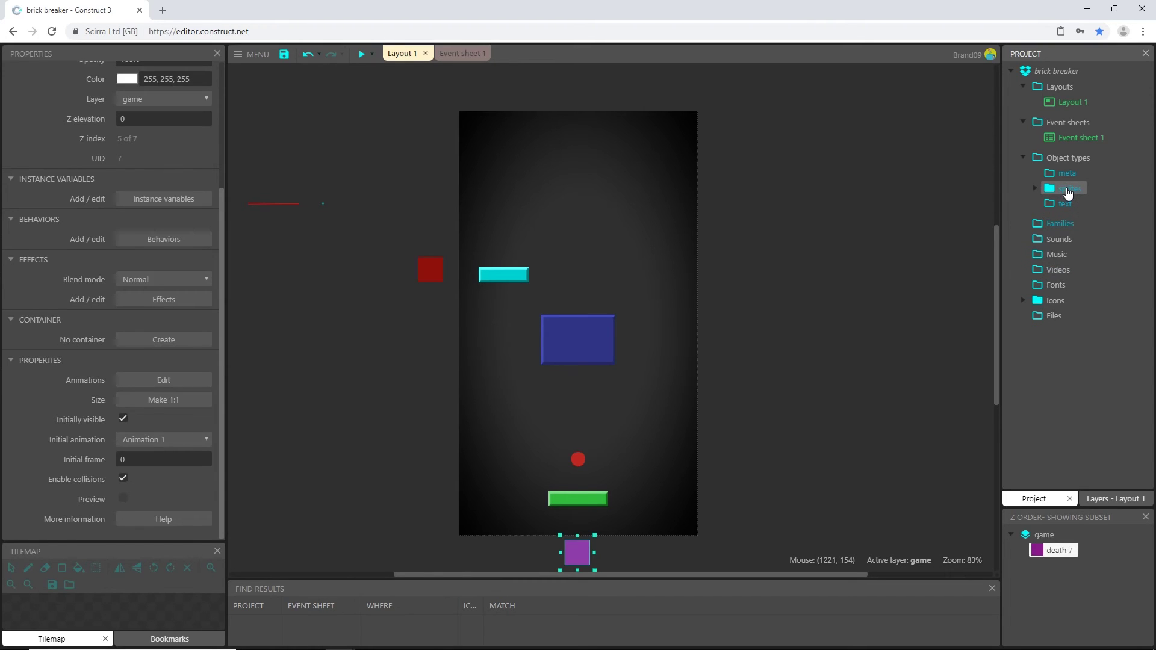
Step: Open the ball's image, sample its red and lighten the Pencil colour to a luminance of 59
left_click(579, 461)
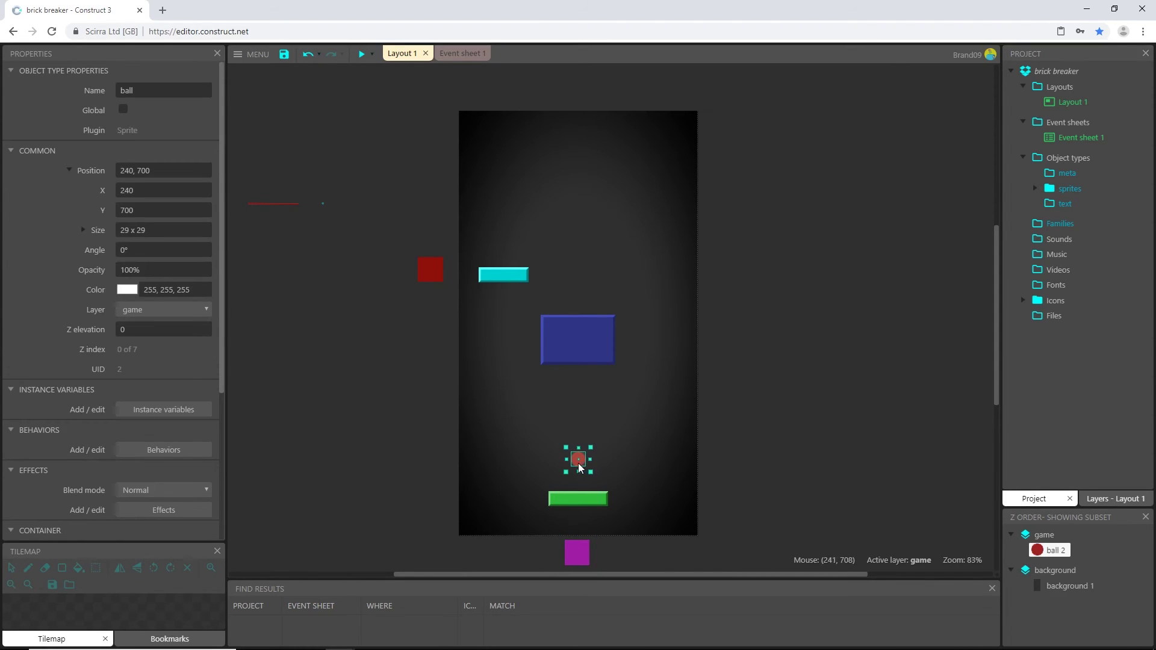
double_click(579, 461)
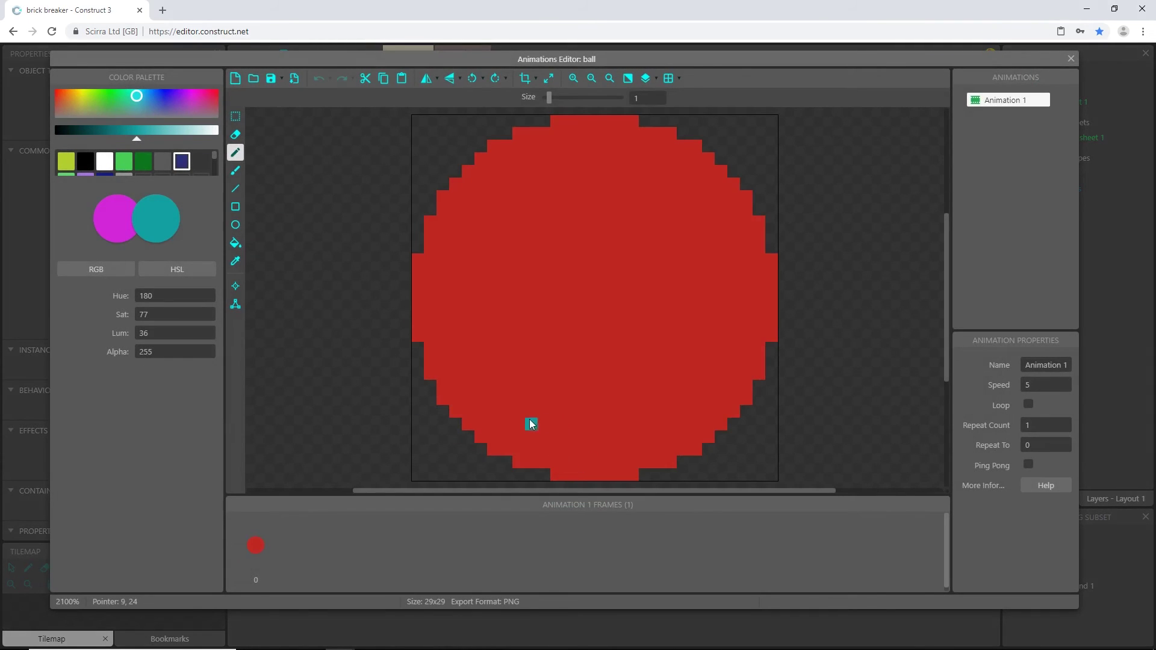
key("i")
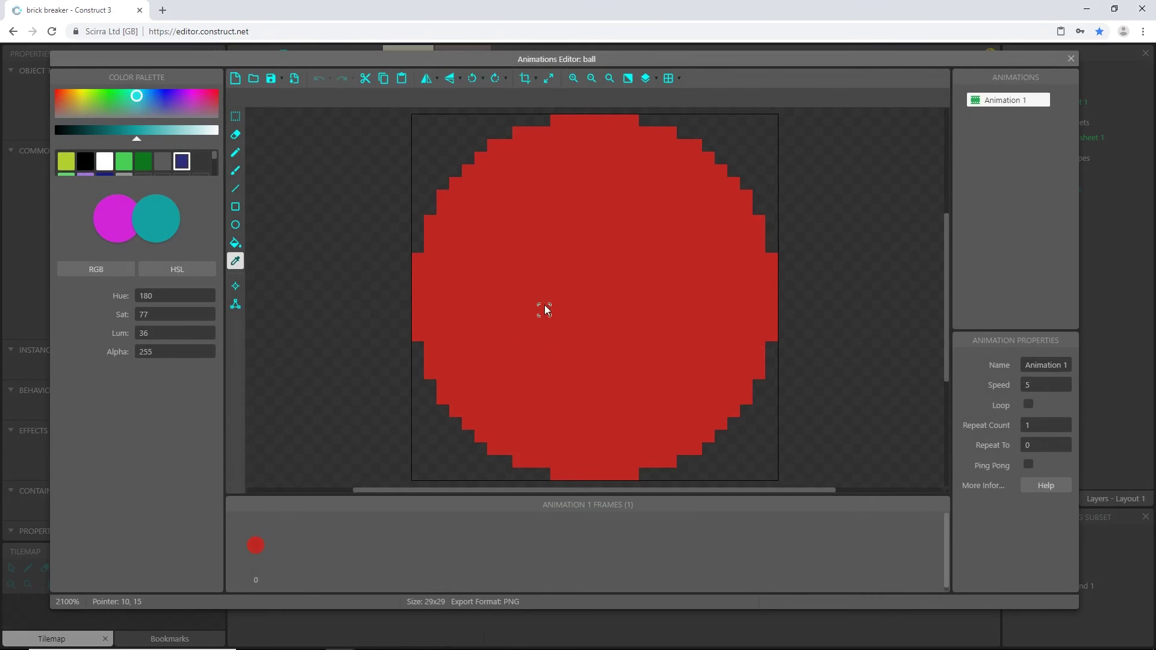
left_click(544, 301)
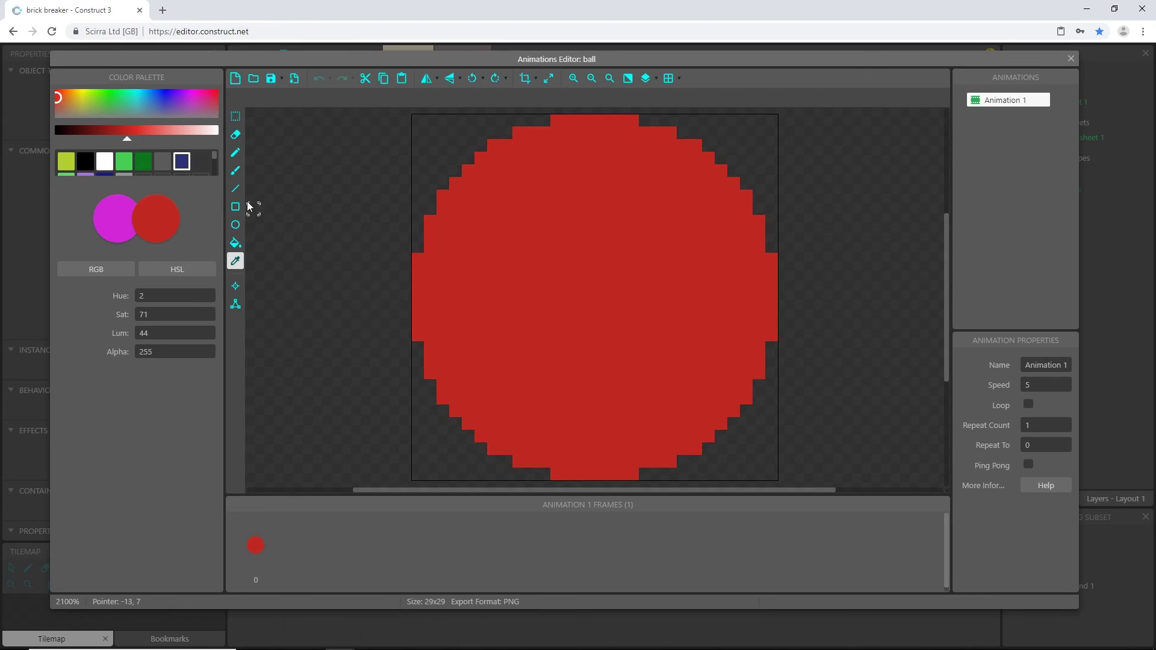
left_click(237, 155)
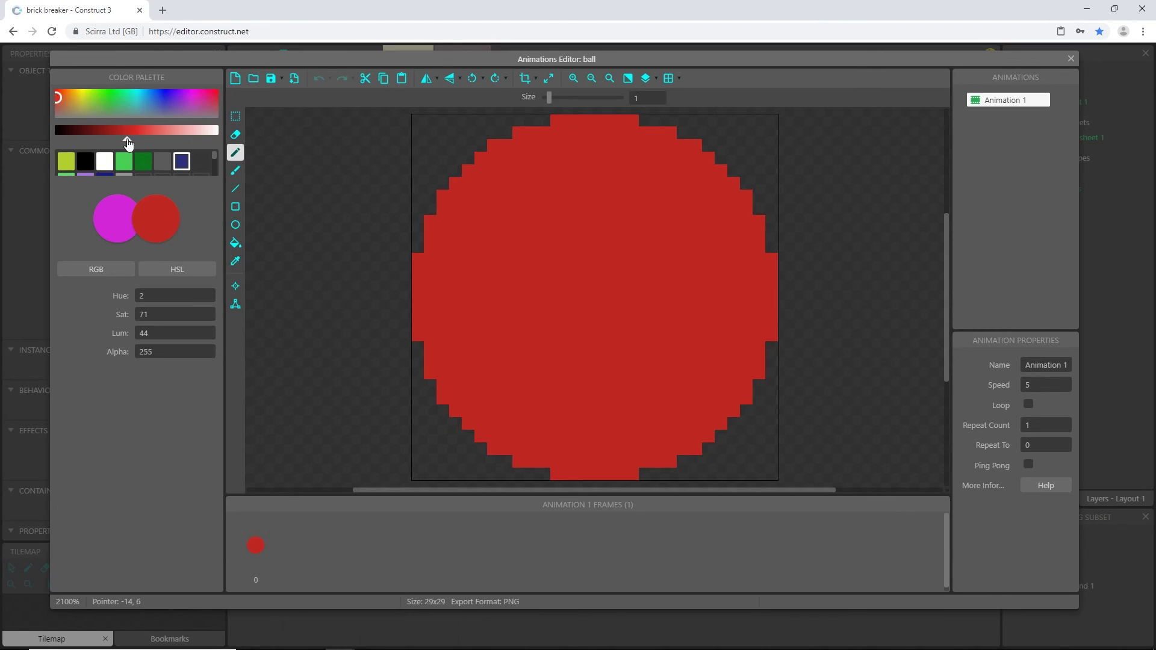
left_click_drag(128, 142, 153, 142)
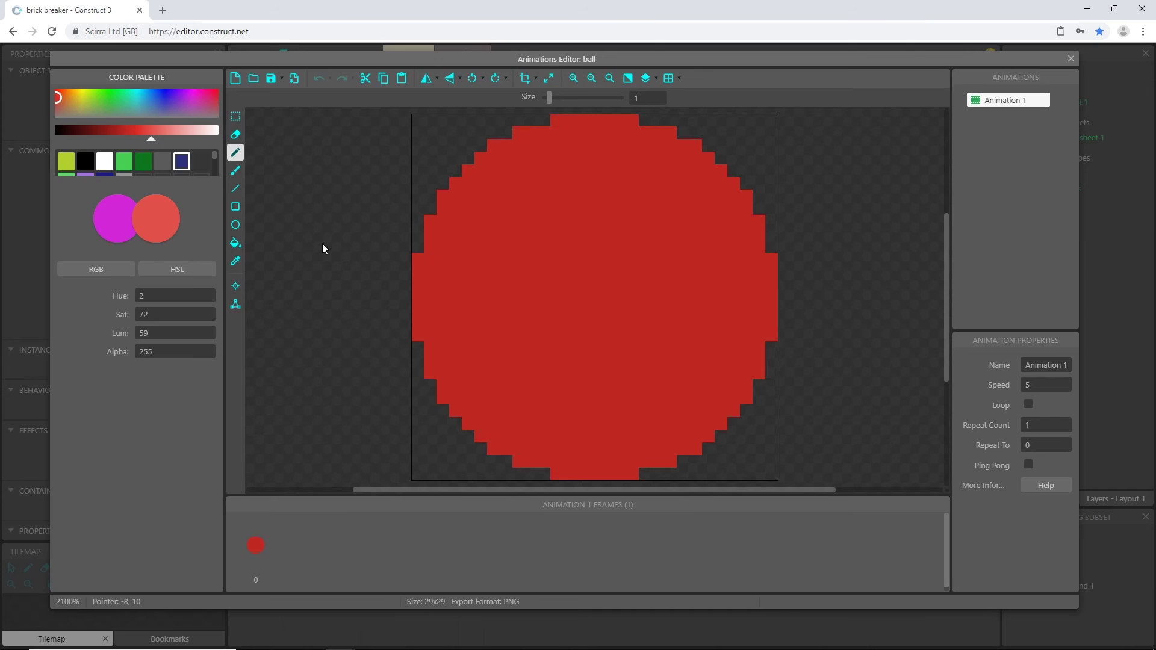
Step: Draw a curved diagonal line in the lighter red across the ball and fill the area above it with the same colour
left_click(480, 274)
left_click_drag(421, 293, 429, 292)
left_click_drag(519, 270, 622, 223)
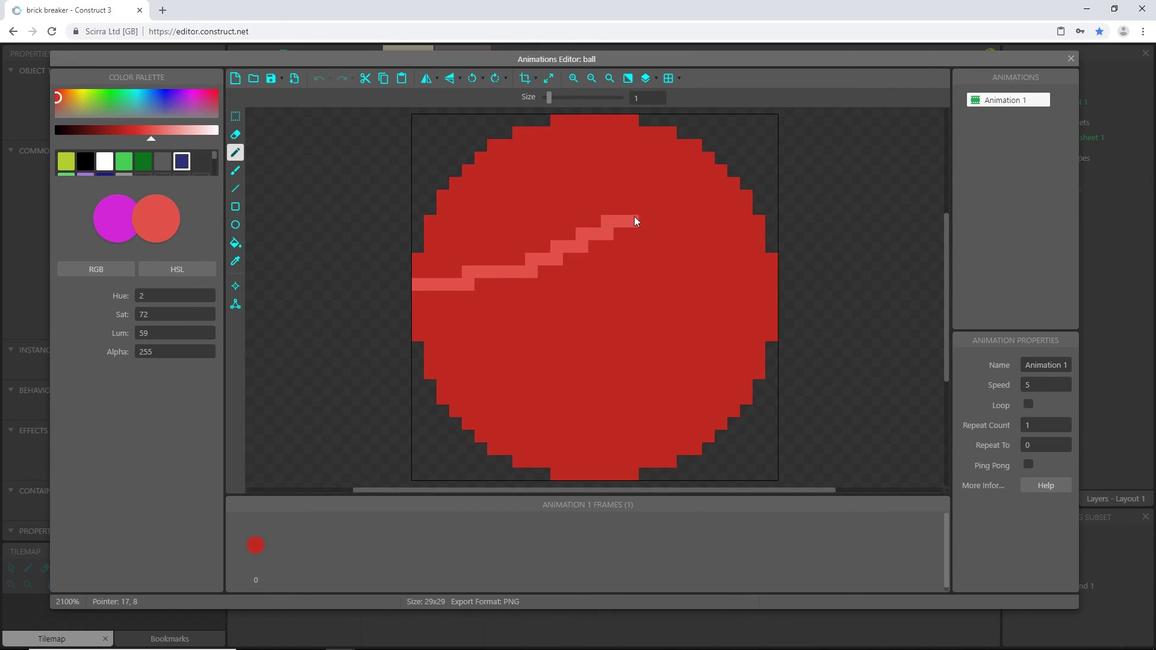
left_click_drag(702, 165, 710, 160)
left_click(493, 265)
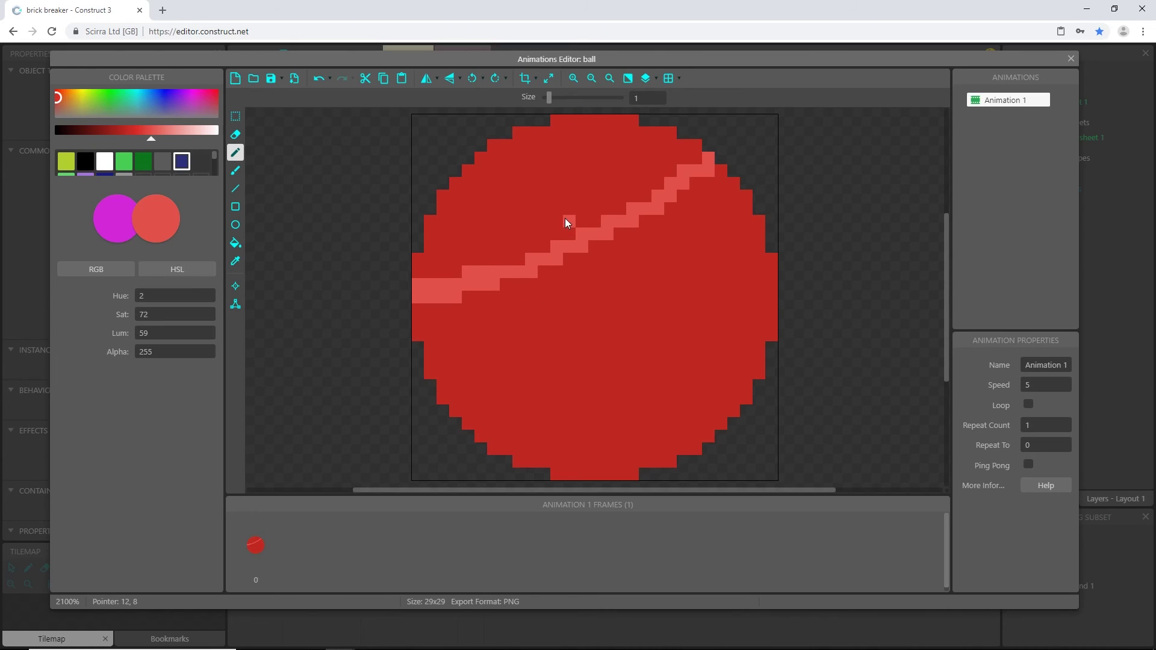
key("f")
left_click(522, 213)
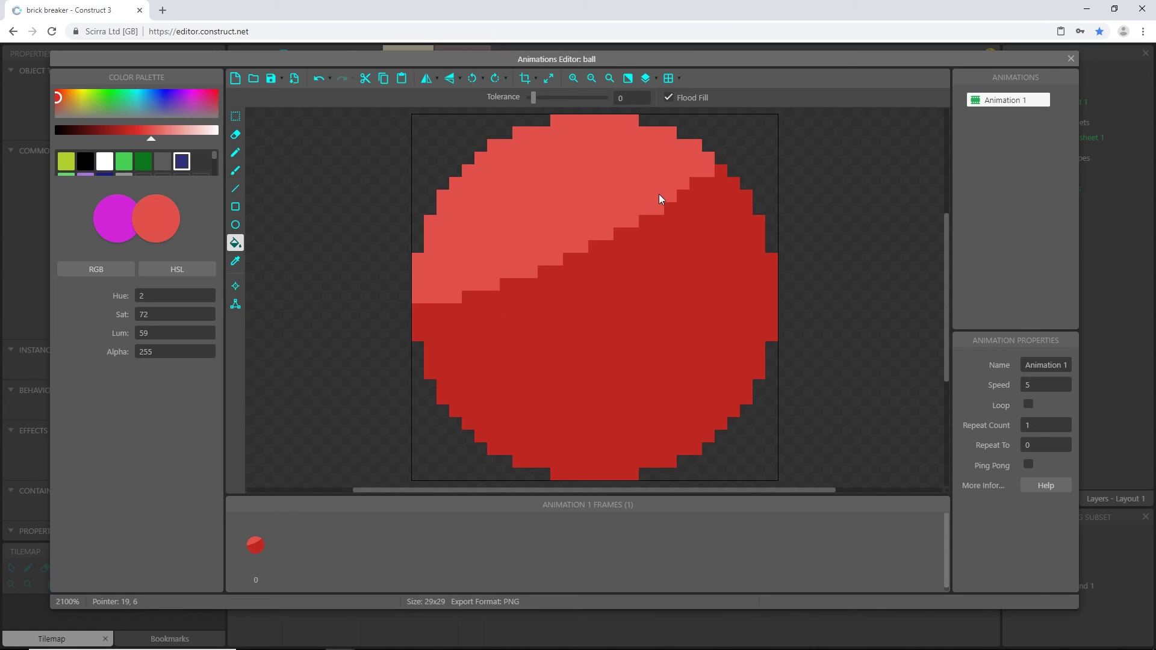
Step: Sample the ball's base red and retouch the highlight's lower edge near its right end with the Pencil
key("p")
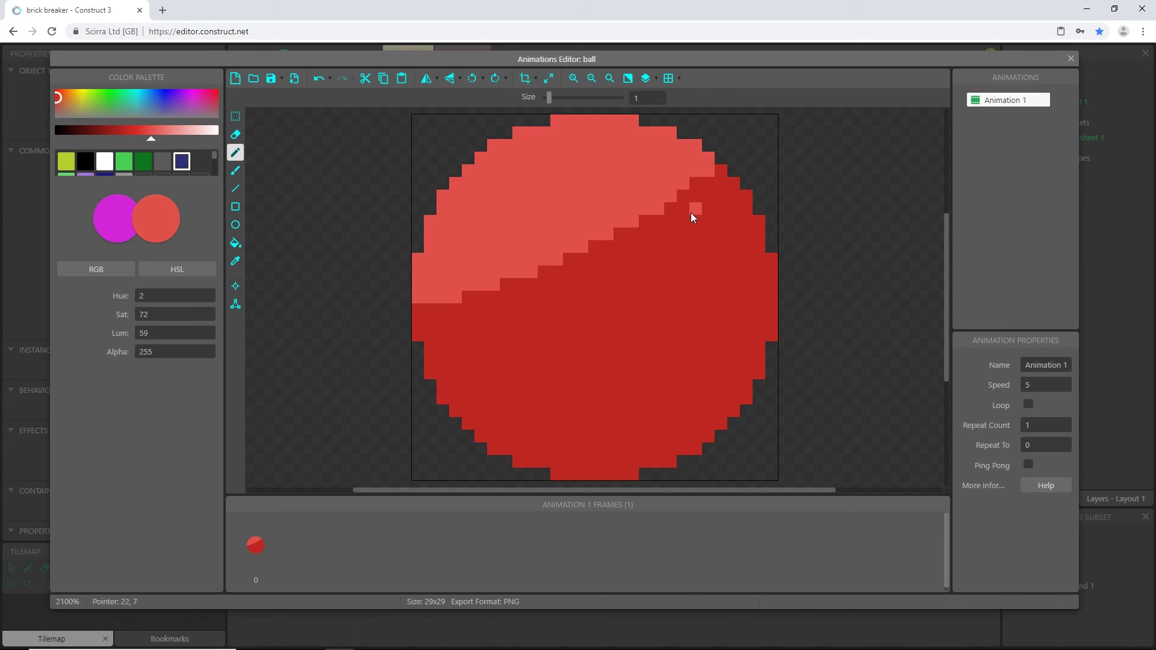
key("i")
left_click(702, 233)
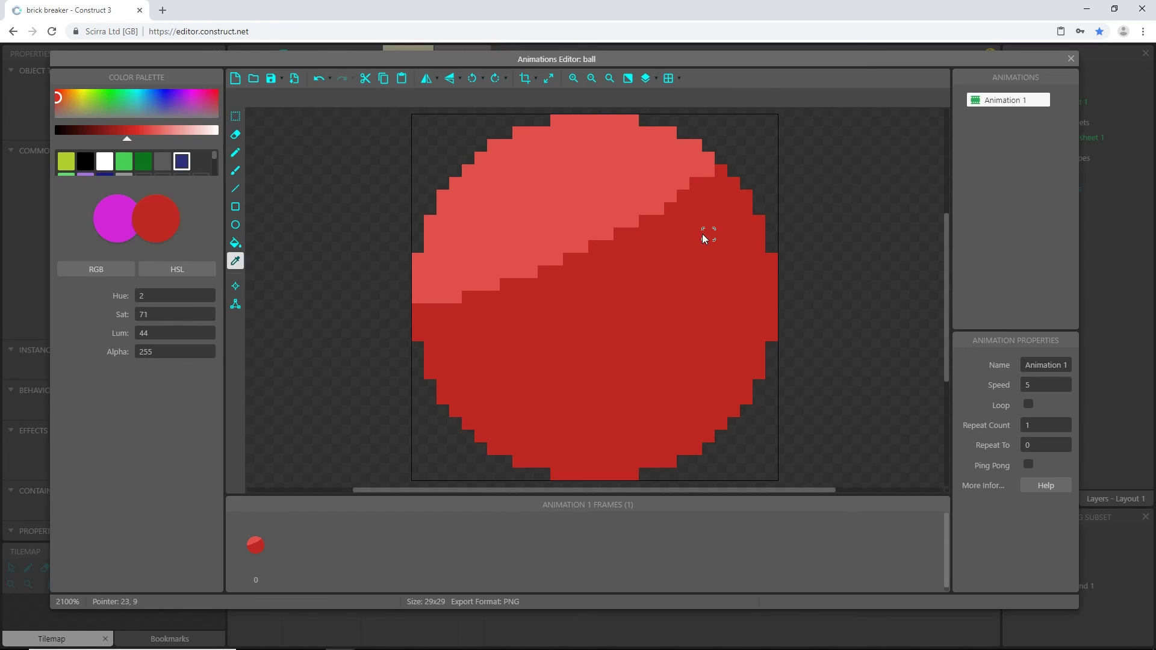
key("p")
left_click(696, 209)
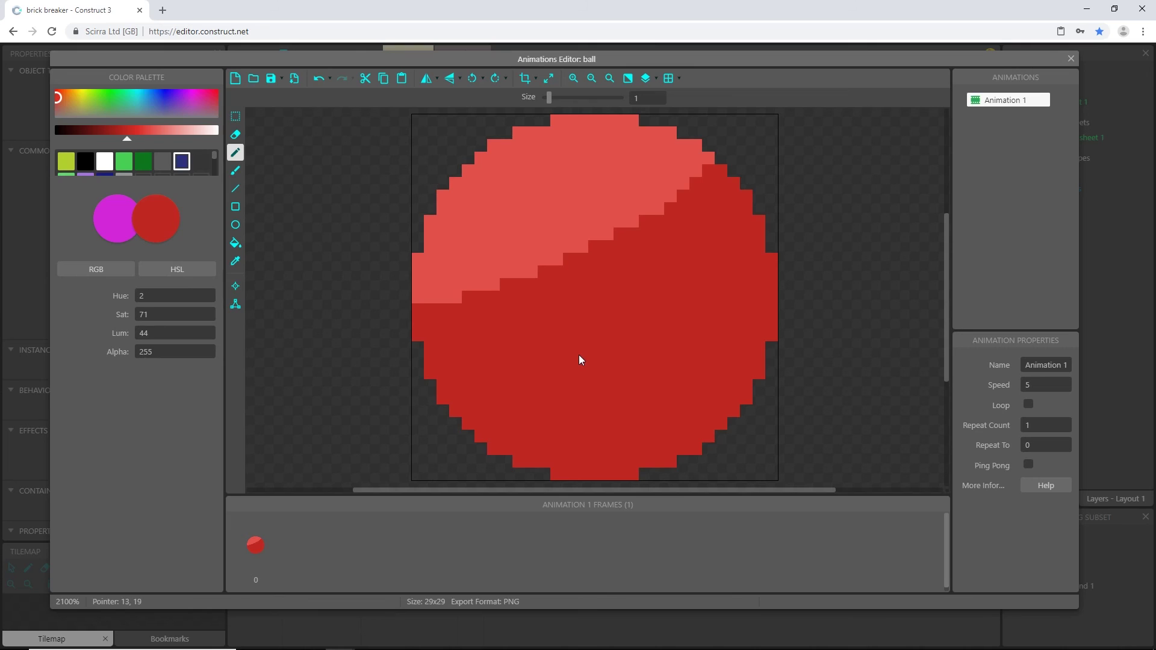
Step: Darken the base red to a luminance of 36 for use with the Pencil
key("i")
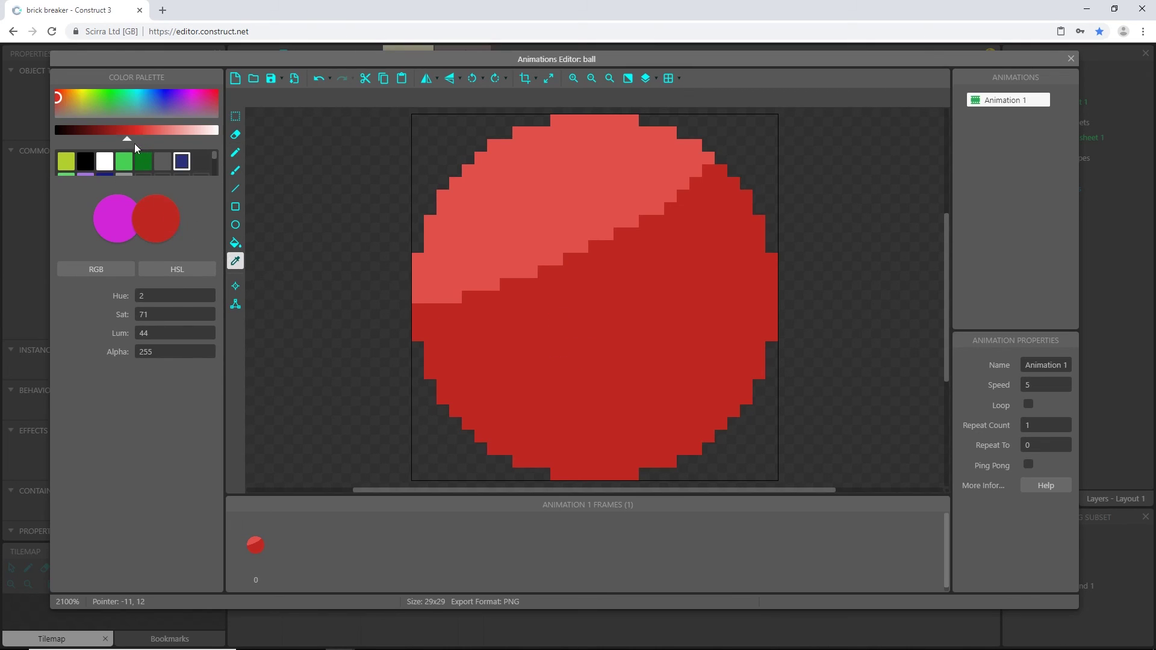
left_click_drag(130, 144, 122, 144)
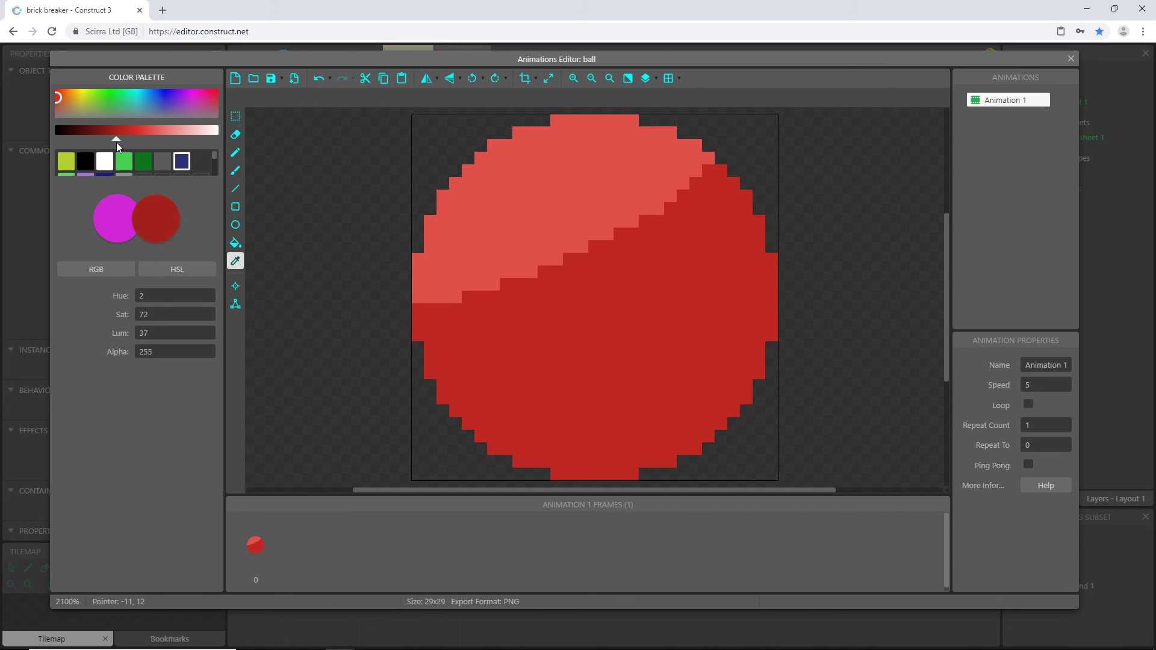
left_click(235, 153)
Step: Draw a curved diagonal line in the darker red across the ball's lower right and fill the area below it with the same colour
left_click(423, 261)
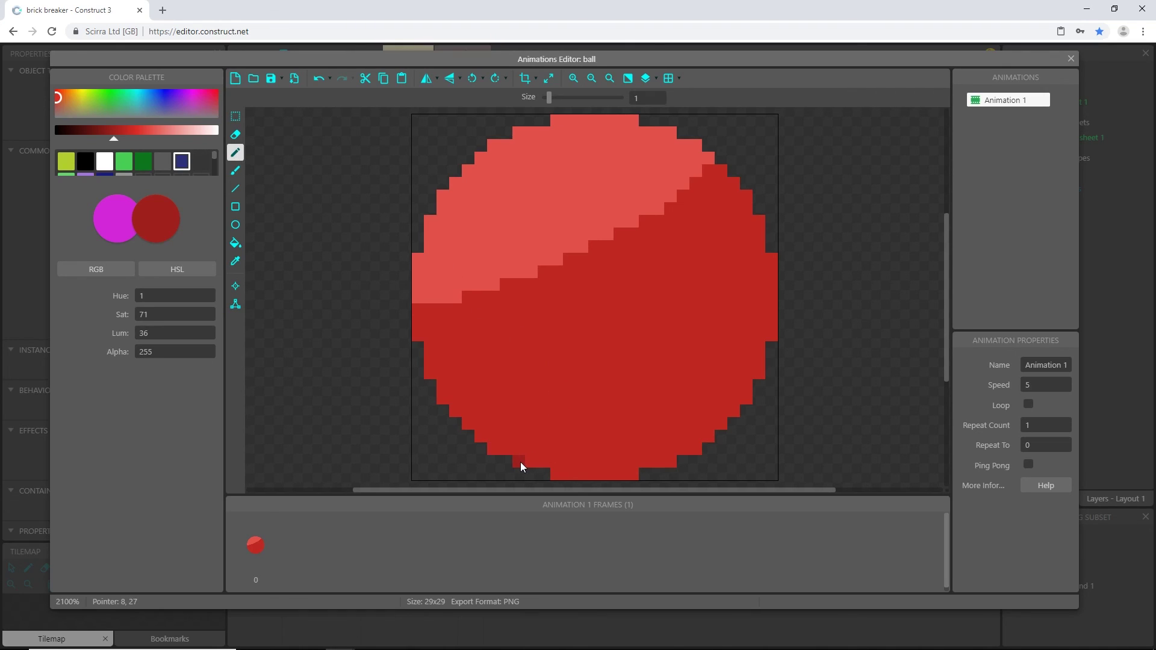
left_click_drag(532, 457, 568, 447)
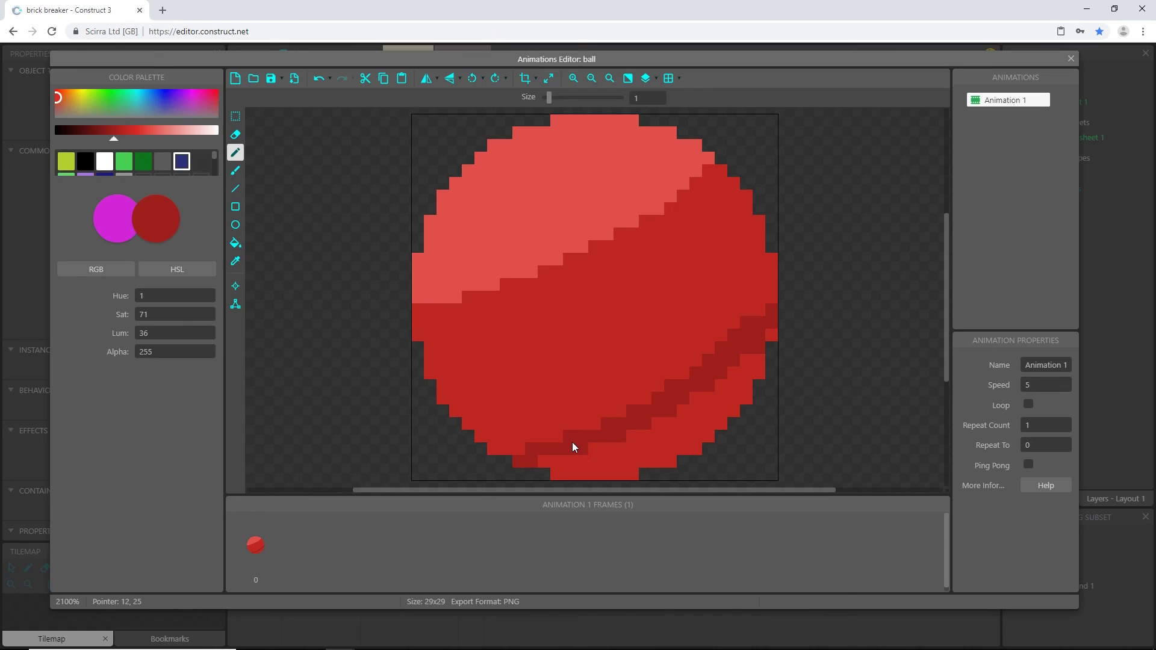
key("f")
left_click(614, 461)
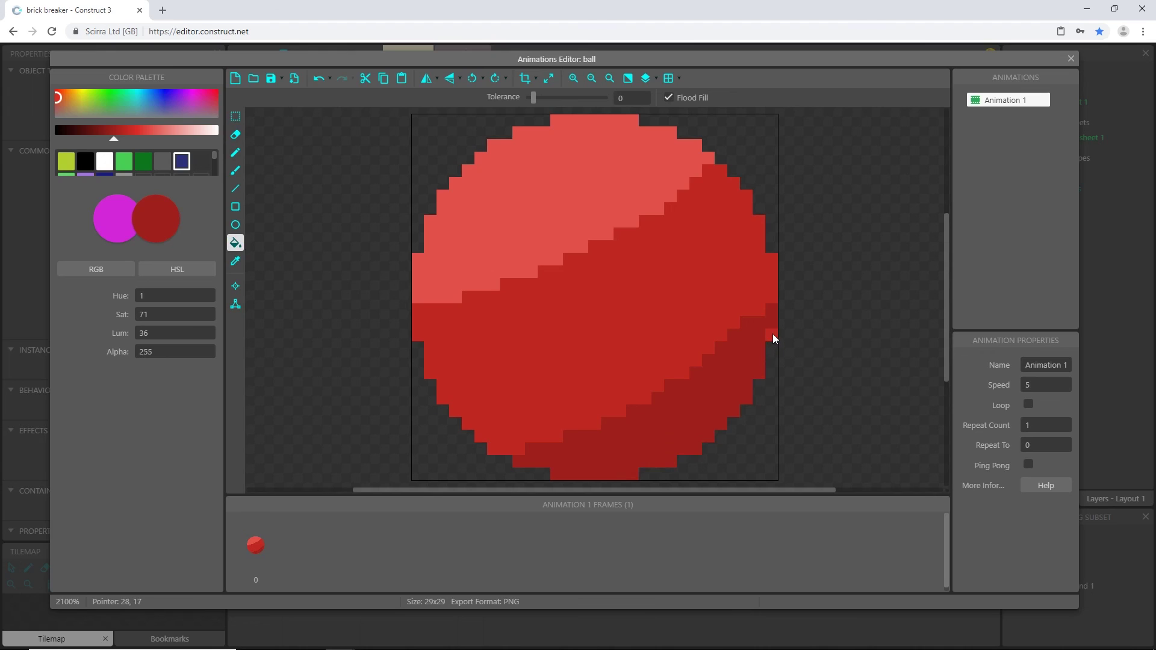
Step: Widen the dark shadow upwards and smooth its stepped upper edge with the Pencil in the same dark red
key("p")
left_click_drag(760, 310, 771, 298)
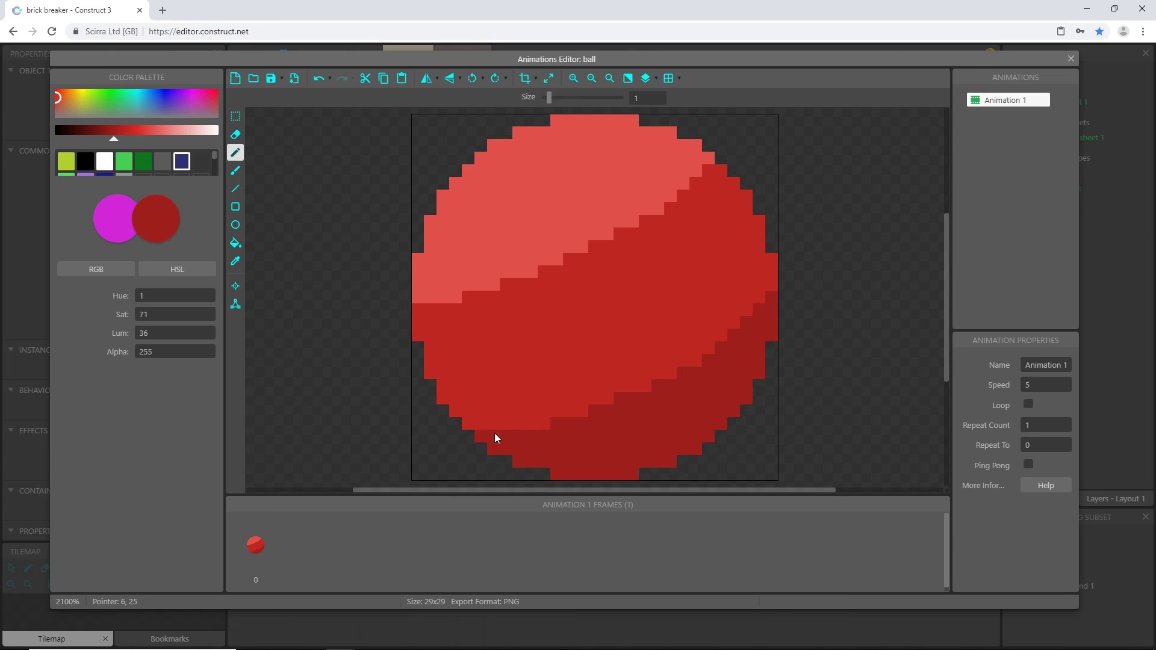
left_click(519, 421)
left_click(565, 413)
left_click(579, 412)
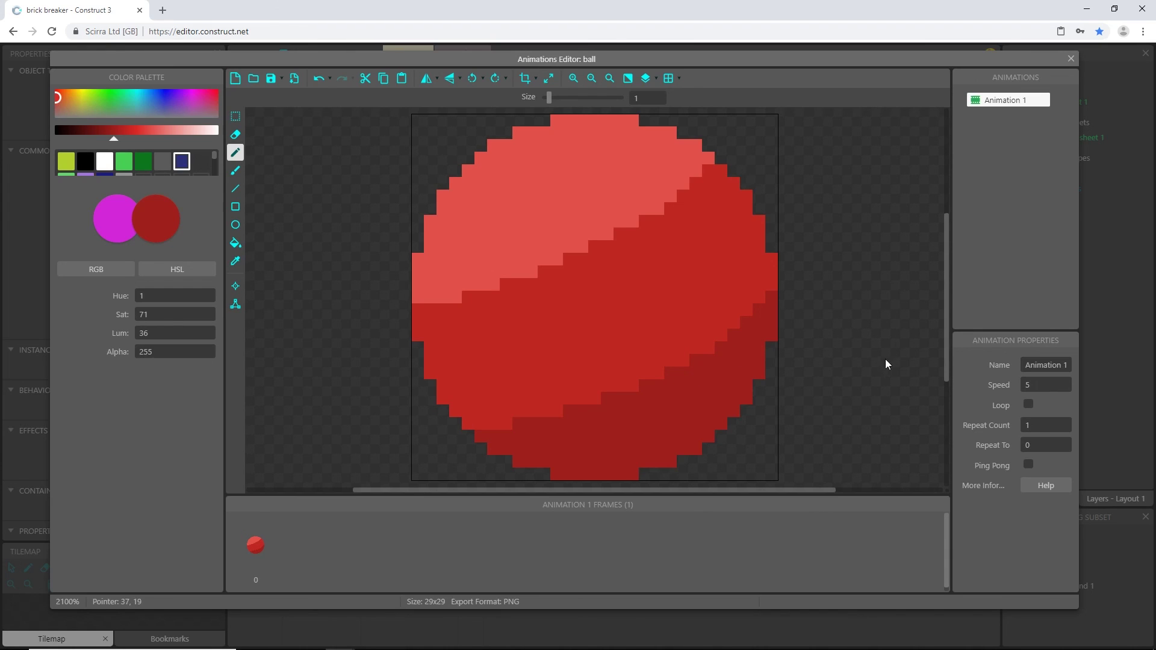
Step: Close the ball's image, deselect the ball on the layout and save the project
left_click(1070, 59)
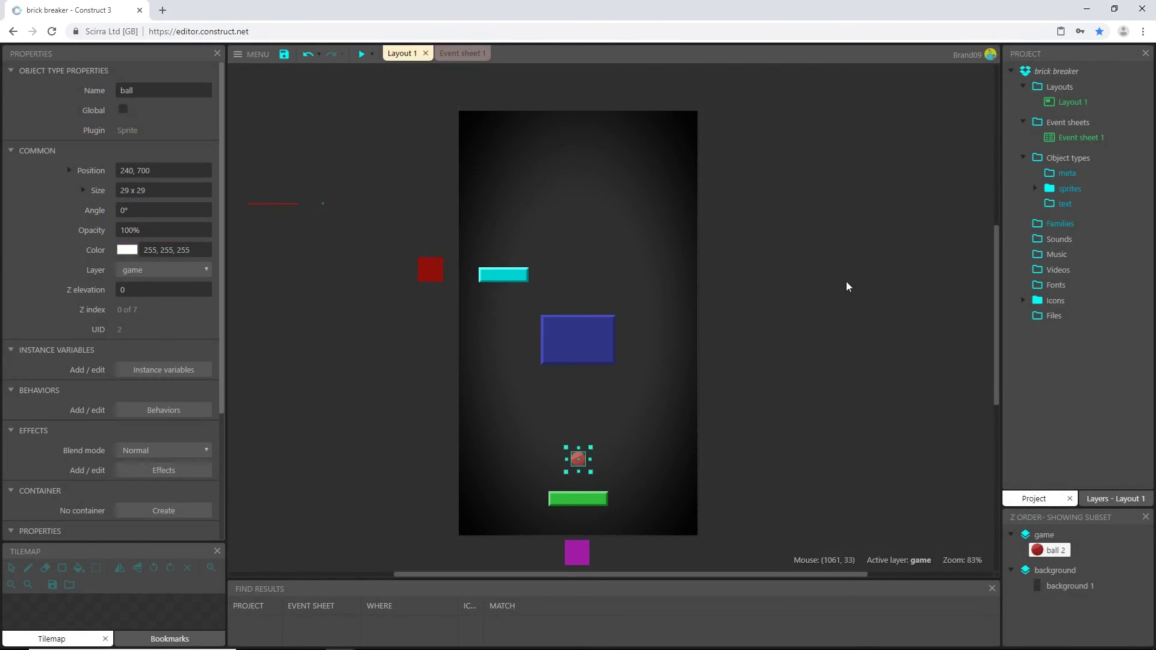
left_click(779, 409)
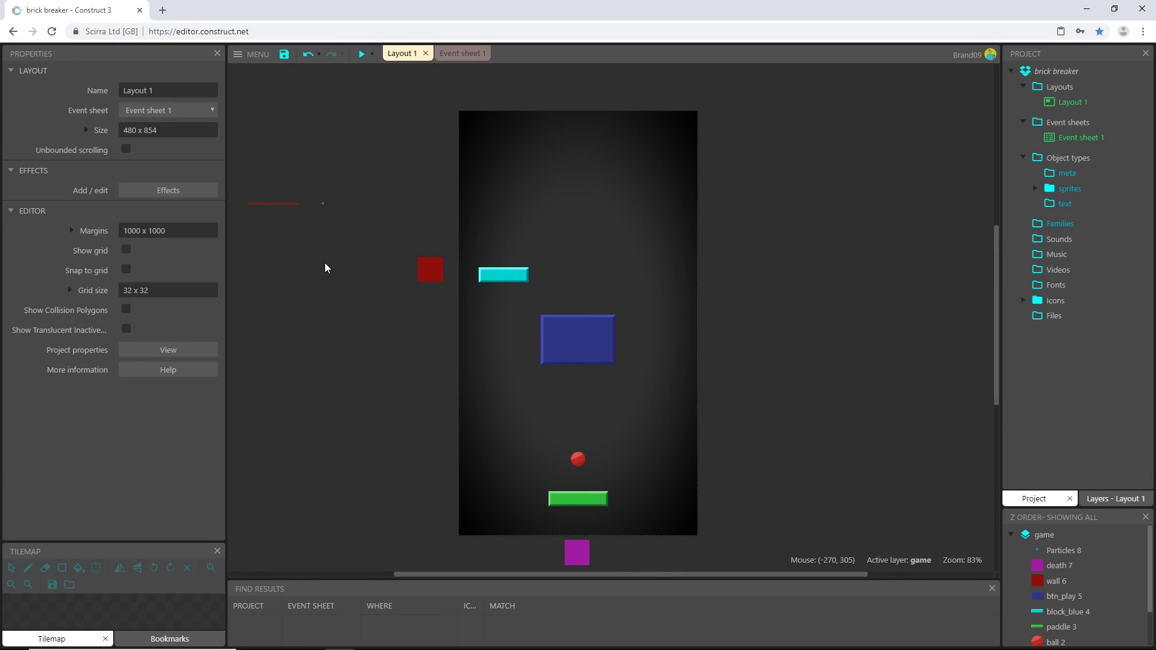
left_click(284, 54)
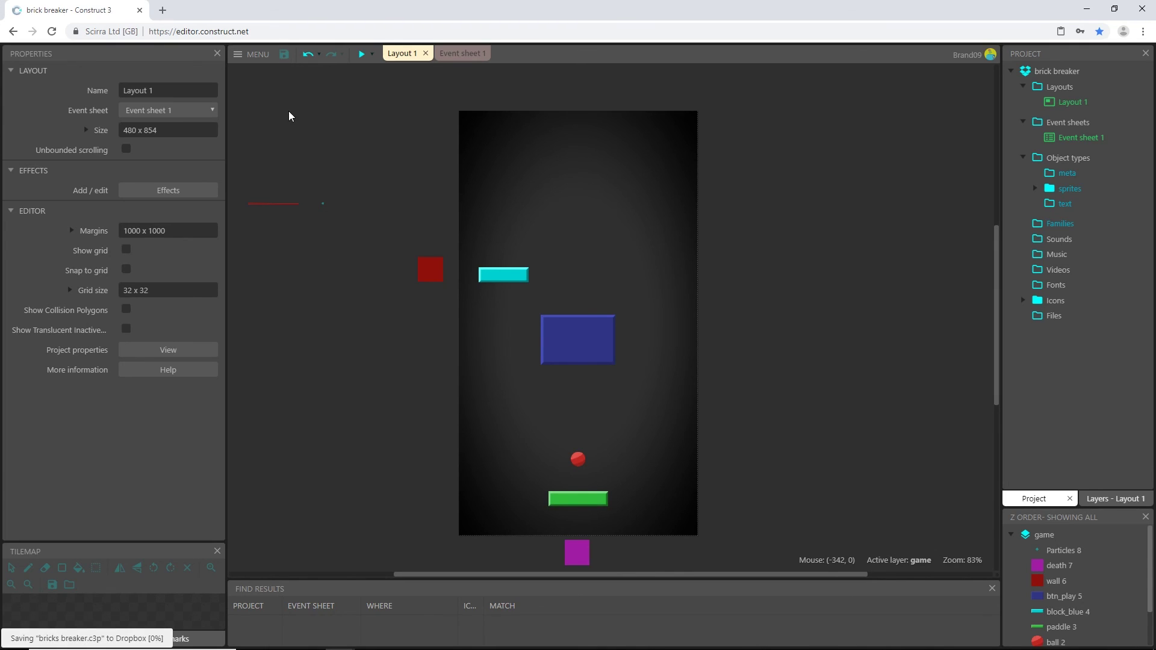